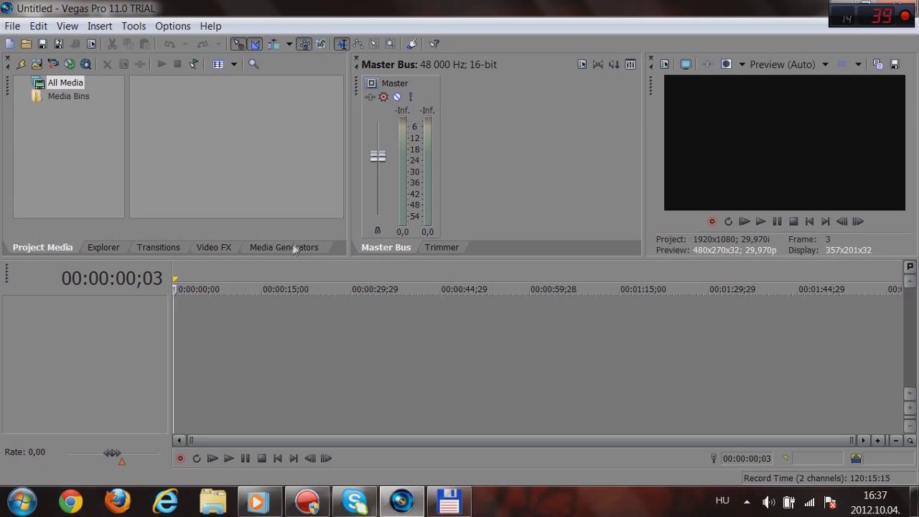
Insert one video track and one audio track into the empty timeline.
right_click(199, 313)
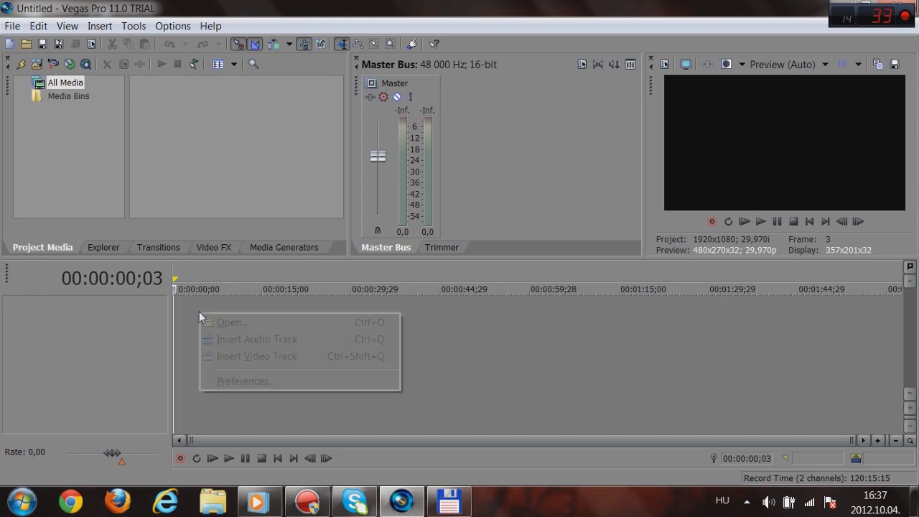
click(243, 351)
right_click(236, 370)
click(266, 393)
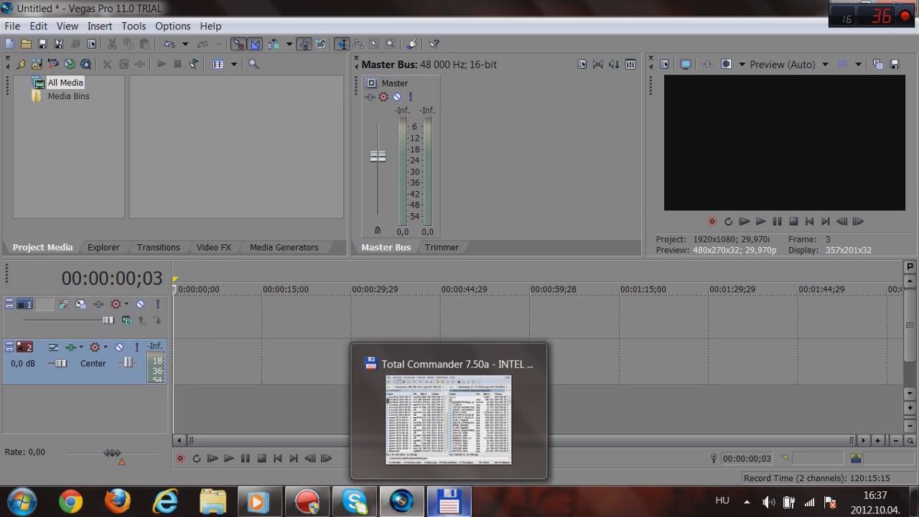
Bring the 209 074 102-byte "game 2012-09-30" mp4 from e:\Action! in Total Commander onto the Vegas Pro video track.
click(446, 512)
drag(514, 230, 514, 306)
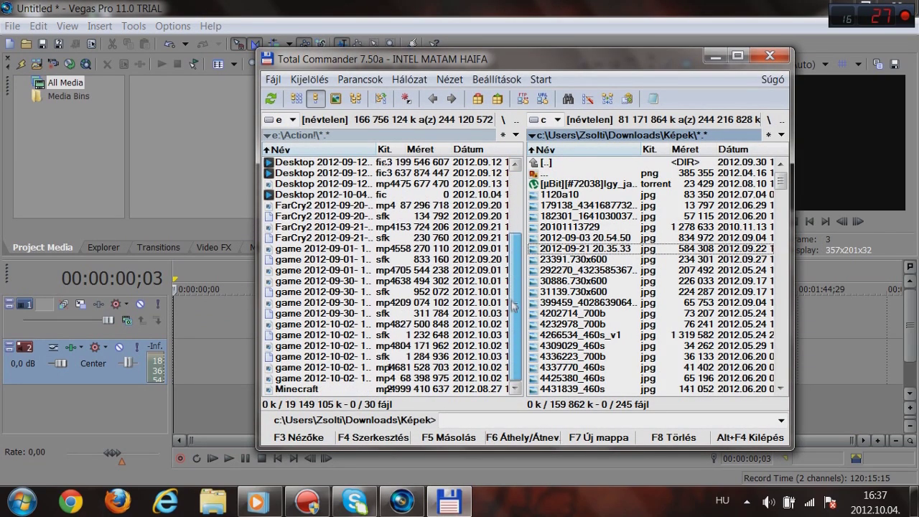
click(293, 302)
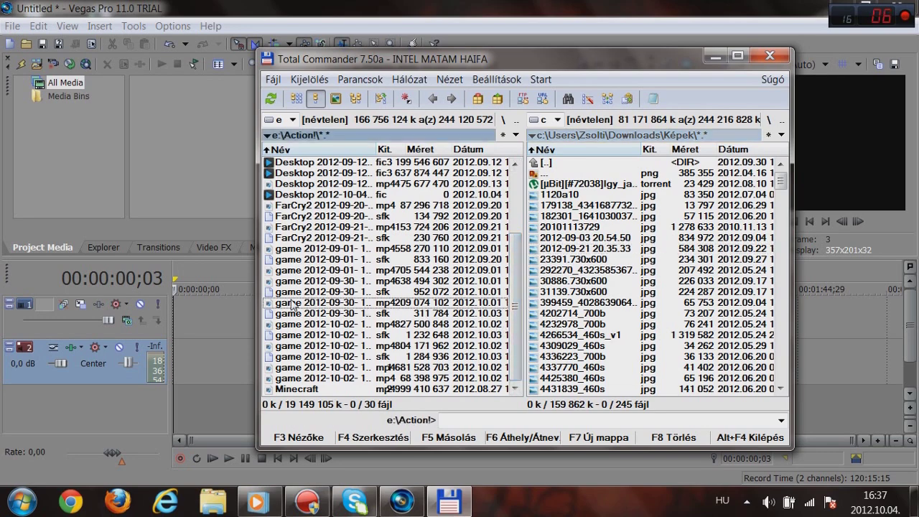
drag(196, 323, 196, 324)
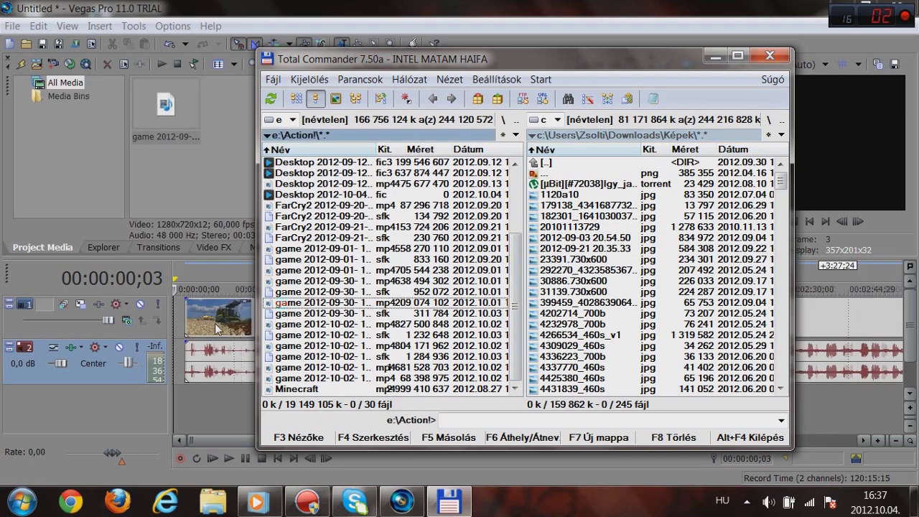
click(716, 57)
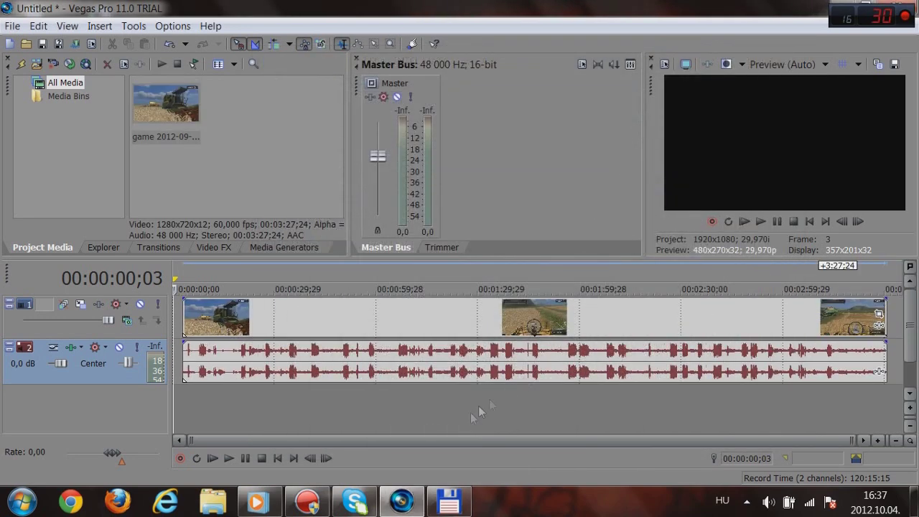
Move the game clip with its audio to the start of the timeline and place the playhead at 00:01:49;25.
click(374, 316)
drag(374, 317, 365, 316)
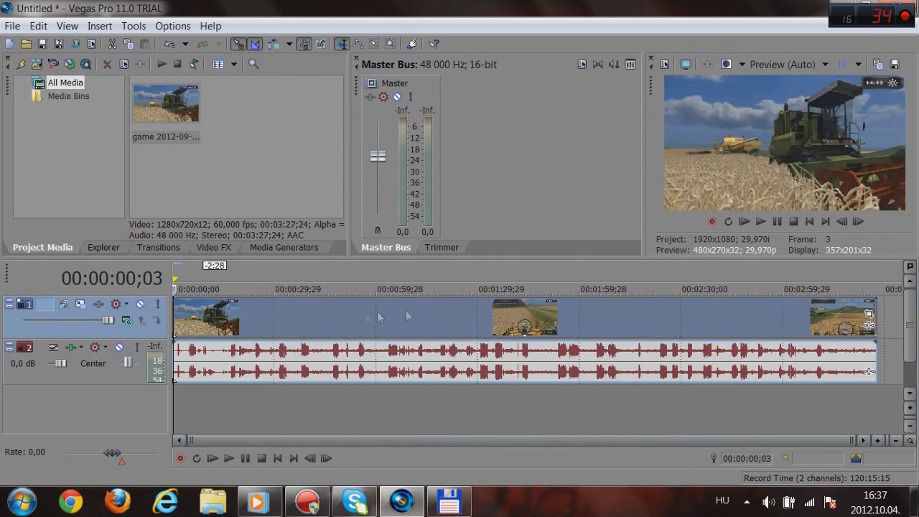
click(545, 430)
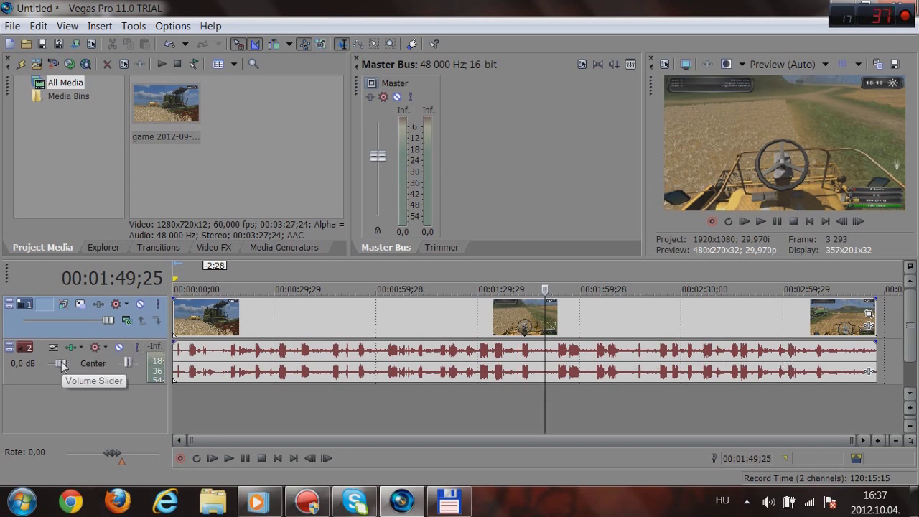
mouse_move(61, 362)
mouse_down()
mouse_move(52, 362)
mouse_move(64, 363)
mouse_up()
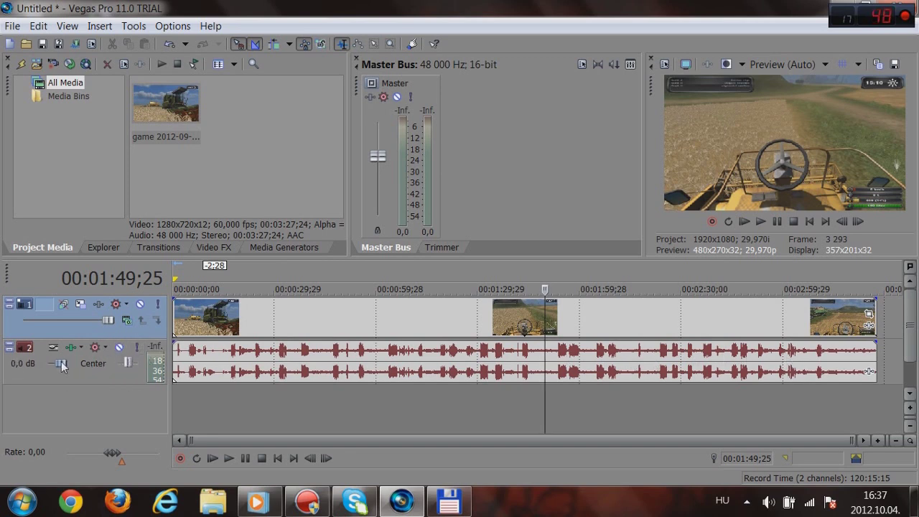
drag(123, 368, 126, 366)
mouse_move(239, 315)
mouse_down()
mouse_move(327, 313)
mouse_move(246, 312)
mouse_move(369, 330)
mouse_move(467, 330)
mouse_up()
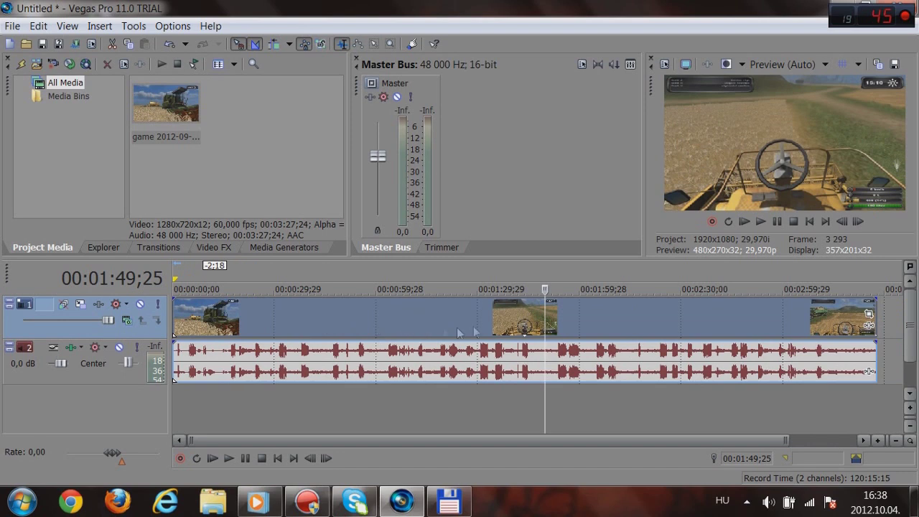
Play the game clip from about 00:01:49, widen the video preview area and pause at about 00:01:56.
click(760, 221)
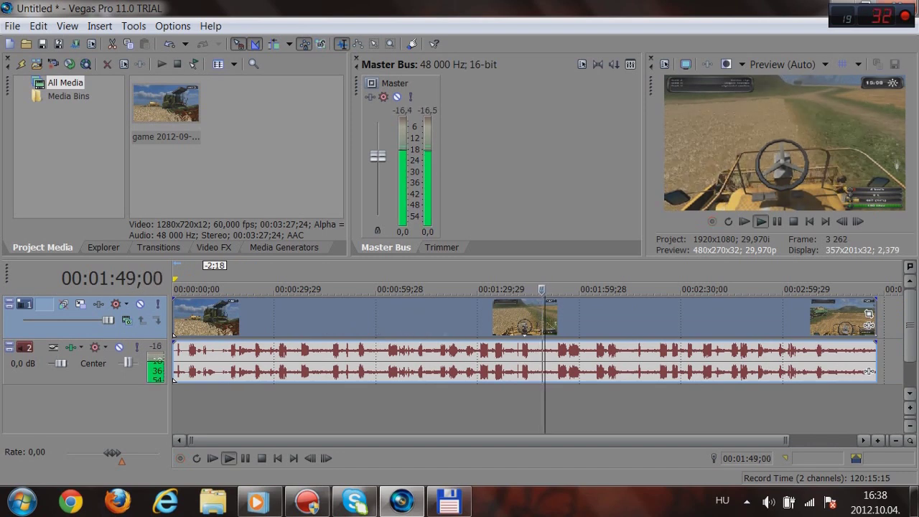
click(760, 221)
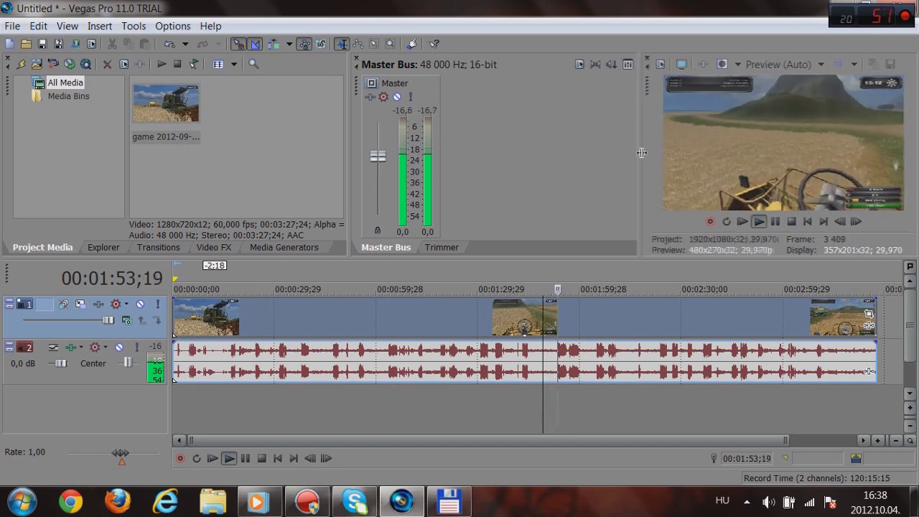
drag(643, 158, 609, 158)
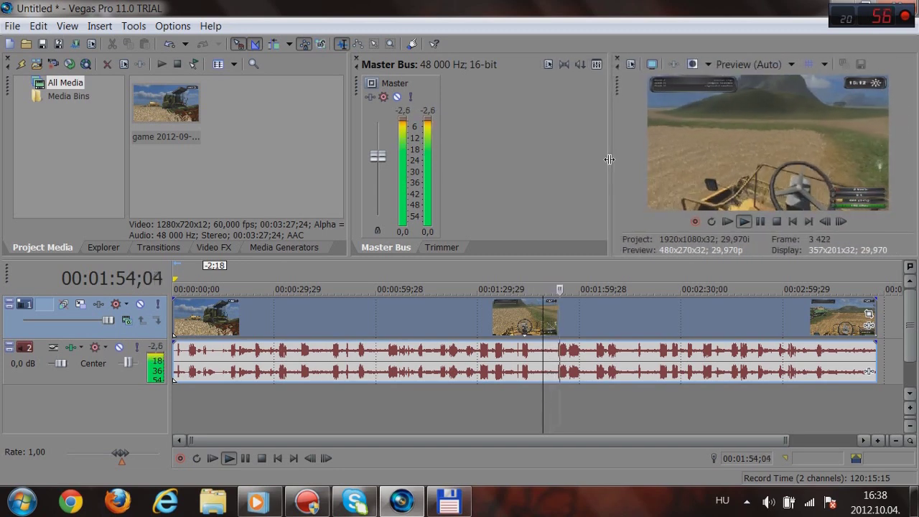
click(763, 221)
click(442, 246)
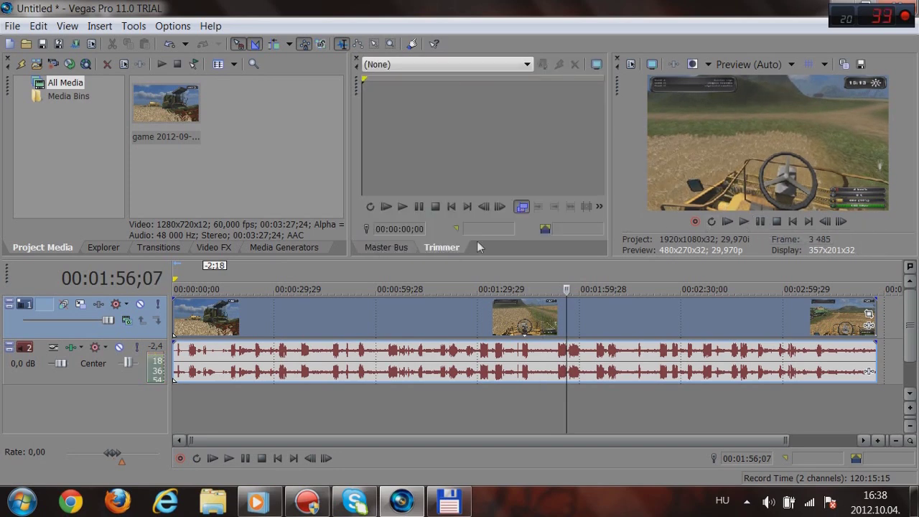
click(377, 246)
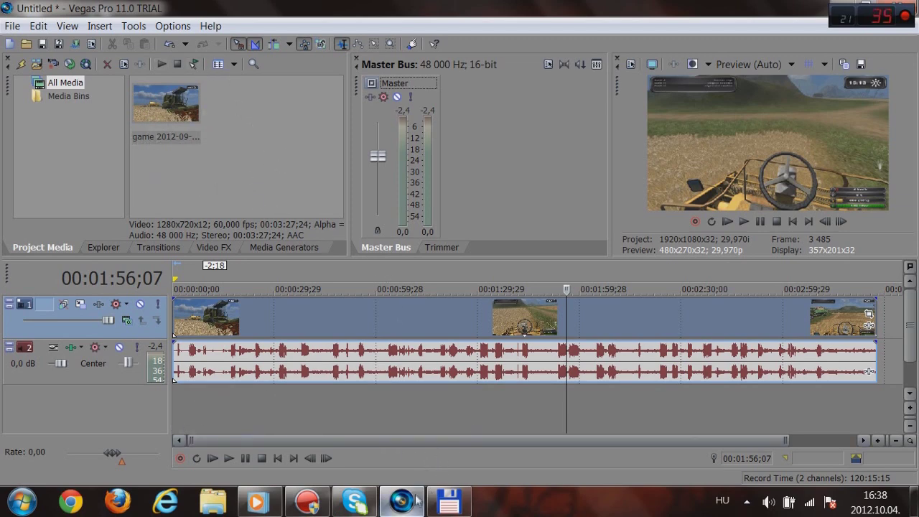
Bring "Linkin Park -The Catalyst.mp3" from the Downloads\Zenék folder in Total Commander onto a new audio track below the game clip in Vegas Pro.
click(449, 501)
double_click(547, 163)
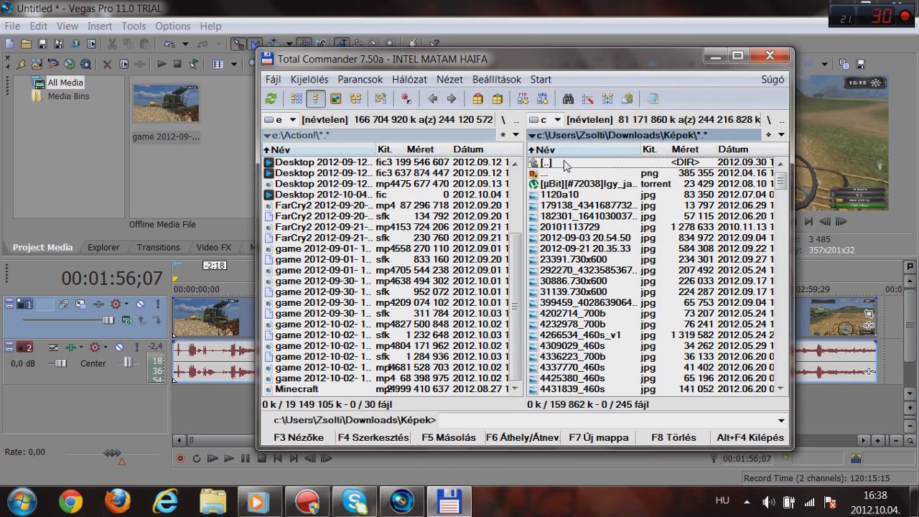
double_click(565, 312)
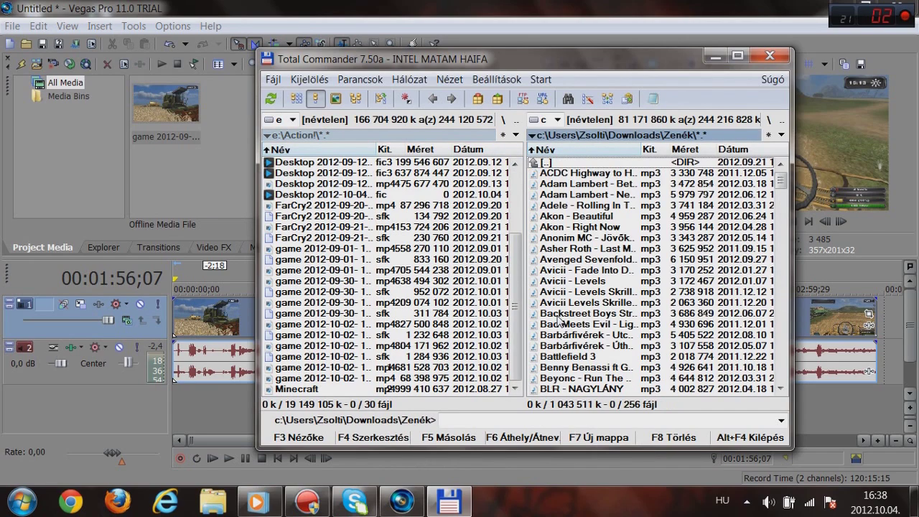
scroll(660, 244, down, 11)
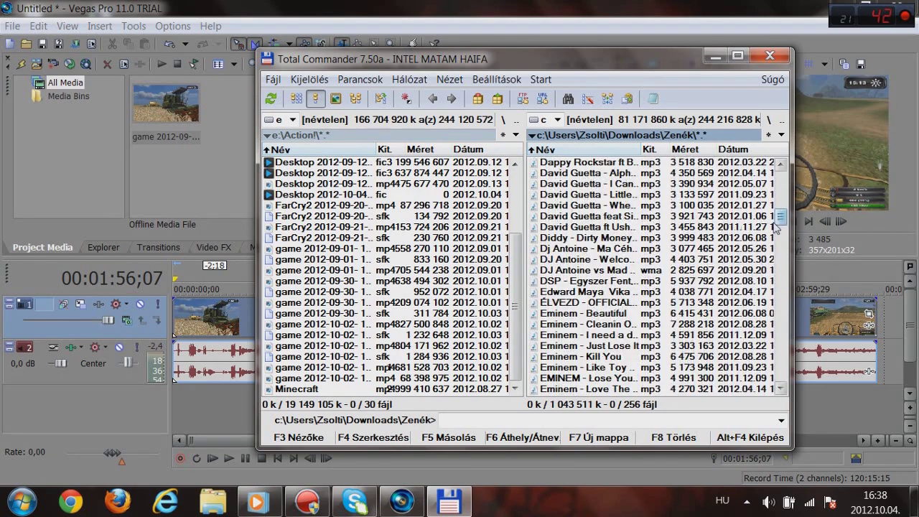
drag(782, 227, 802, 305)
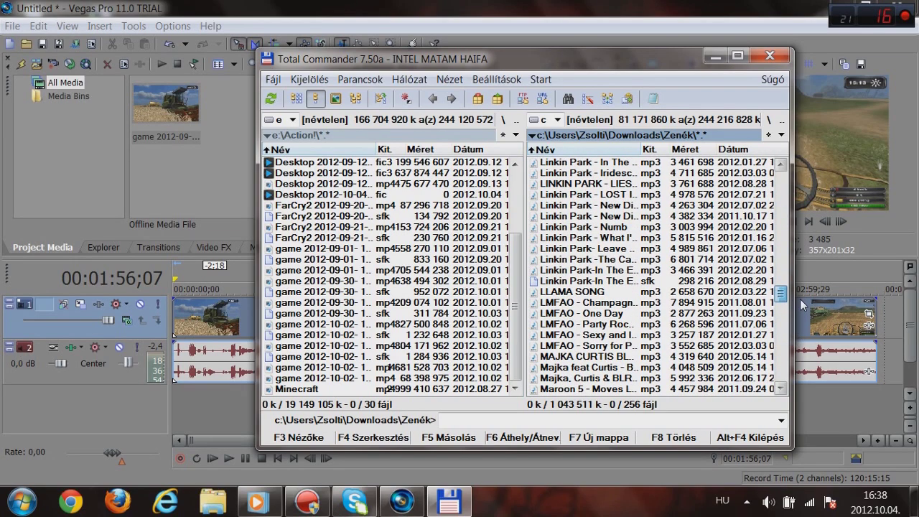
click(632, 260)
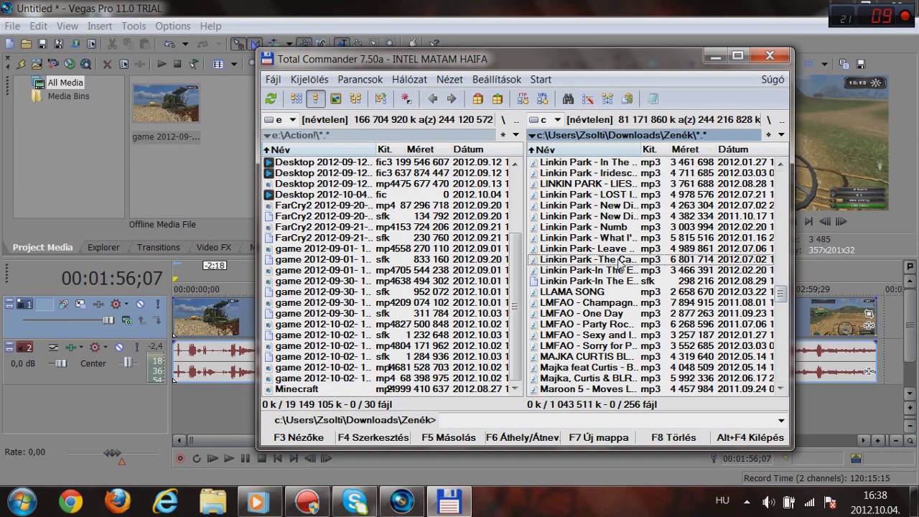
drag(818, 413, 818, 414)
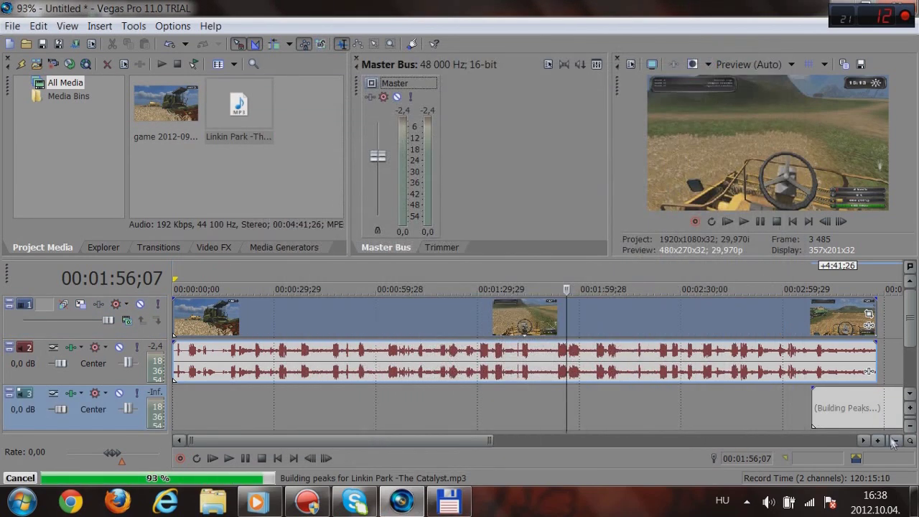
Play the song together with the game clip up to 00:02:00;27 and move the song to the start of the timeline.
drag(898, 409, 660, 318)
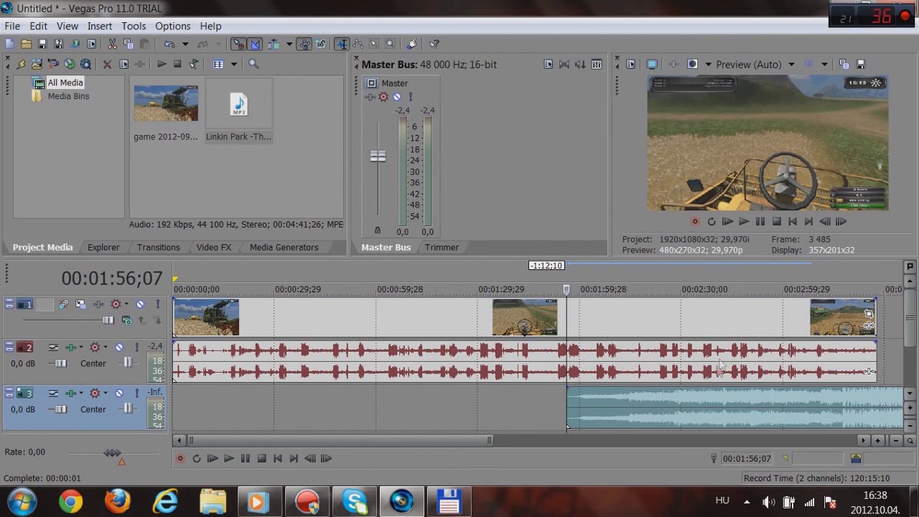
drag(696, 410, 631, 411)
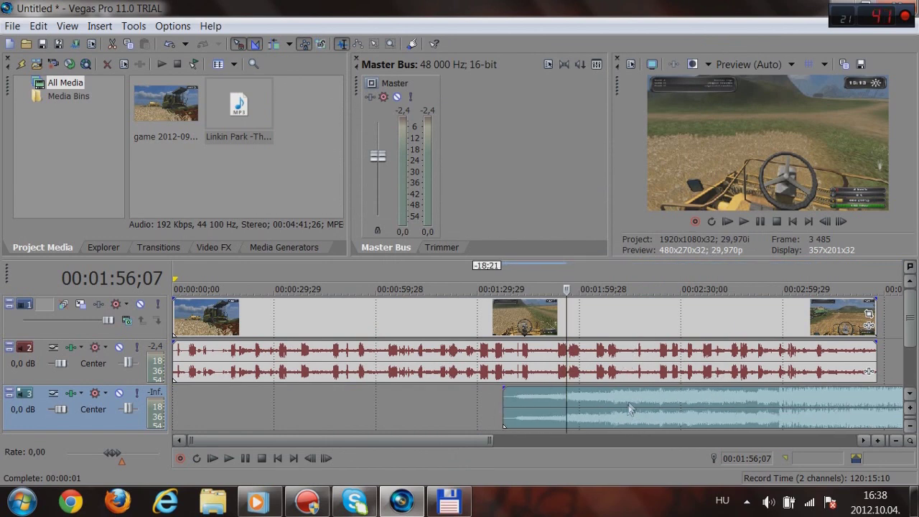
click(741, 221)
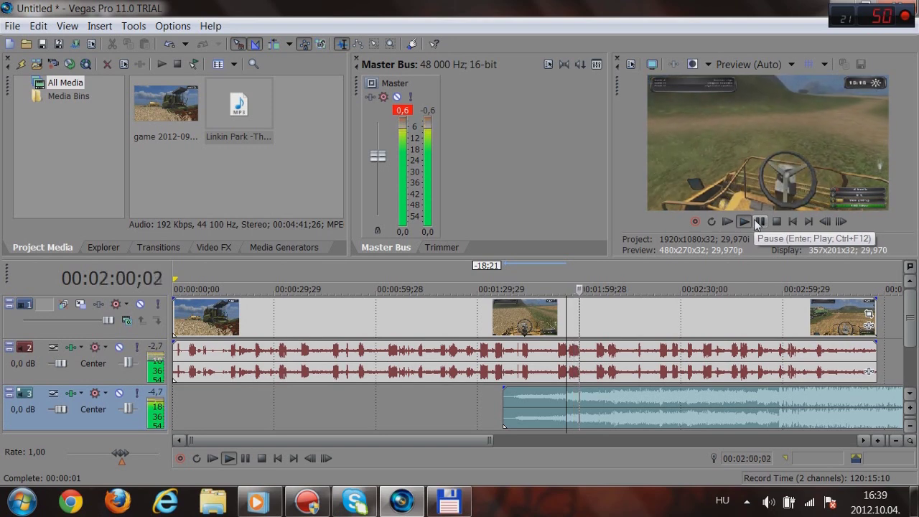
click(759, 222)
drag(625, 404, 411, 413)
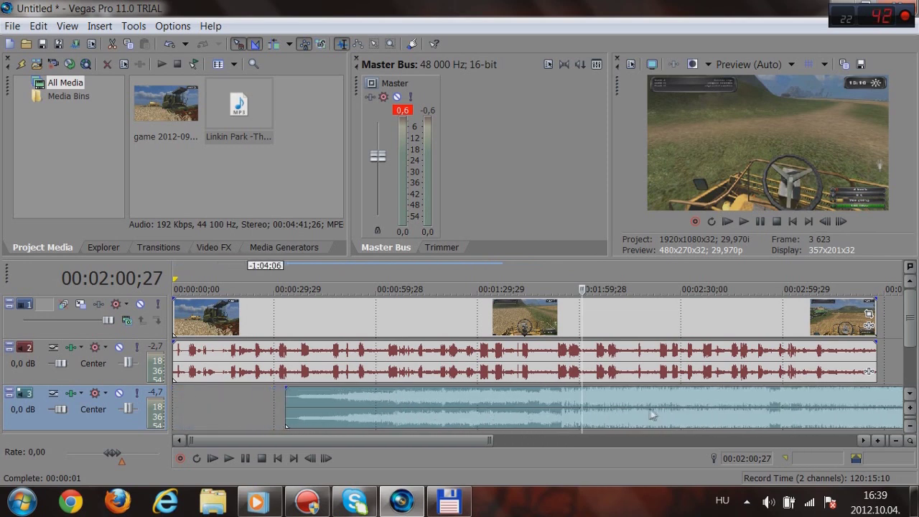
drag(611, 404, 518, 398)
Split the song at 00:02:00;27, removing the part before it, and shift the remainder about 3 seconds earlier.
scroll(590, 395, down, 4)
scroll(561, 395, up, 3)
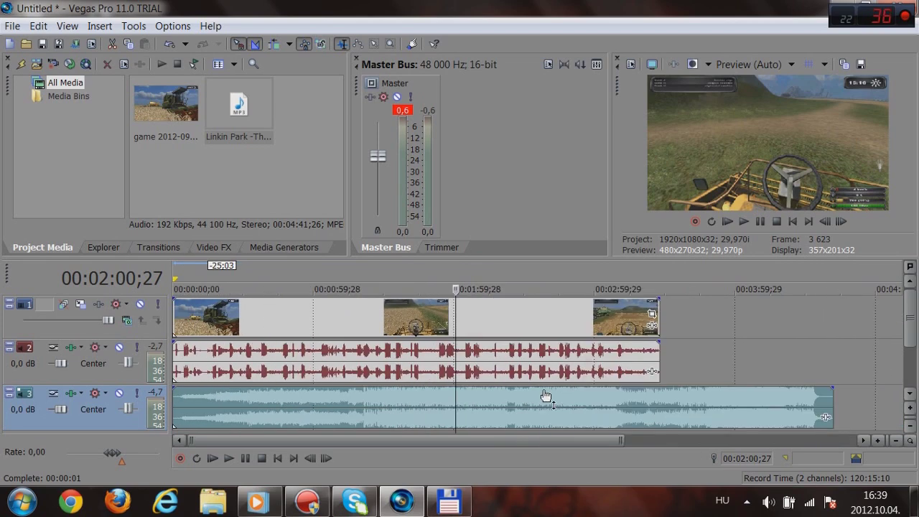
scroll(506, 399, up, 2)
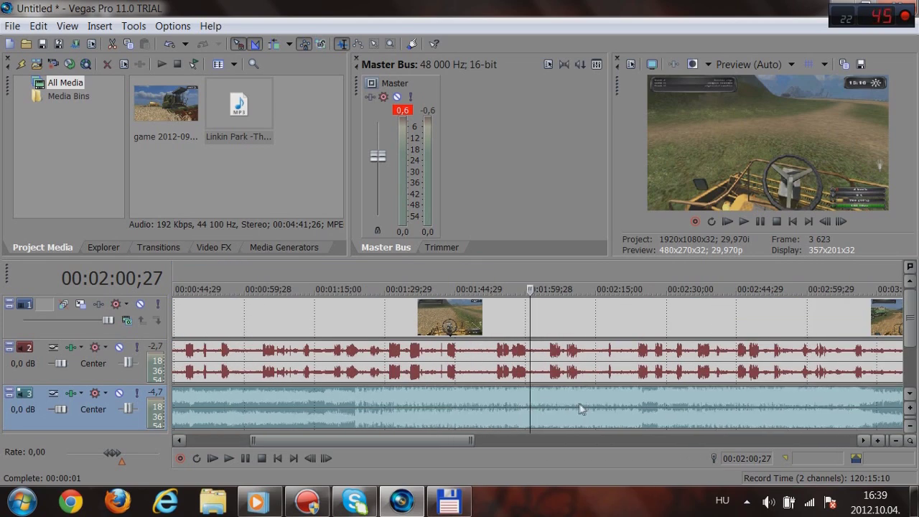
key(s)
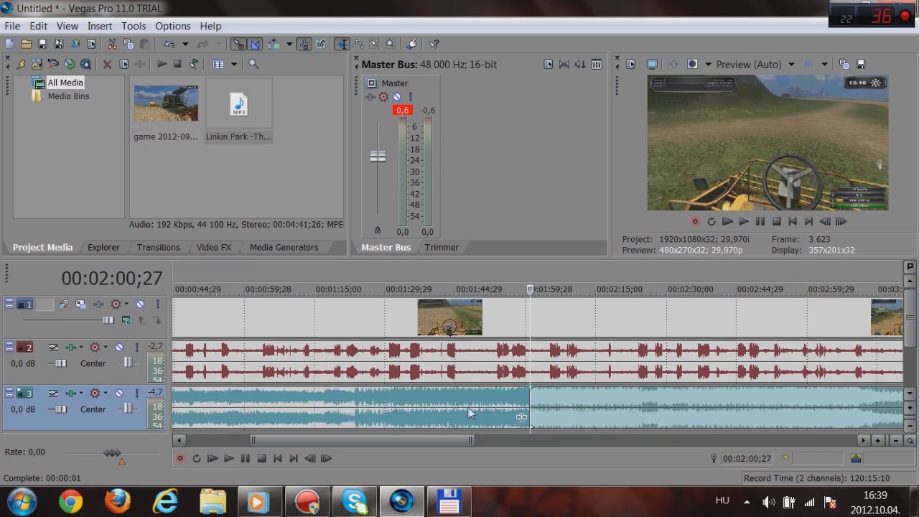
right_click(460, 403)
right_click(460, 403)
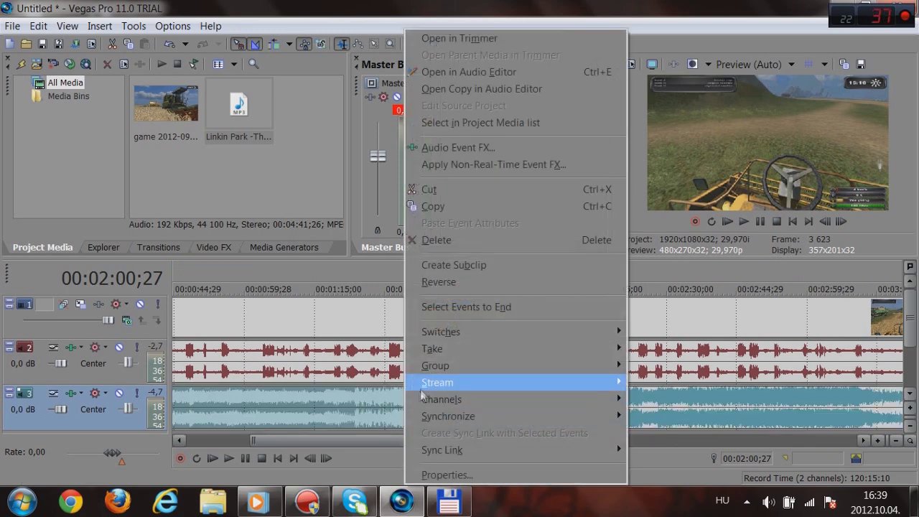
click(438, 240)
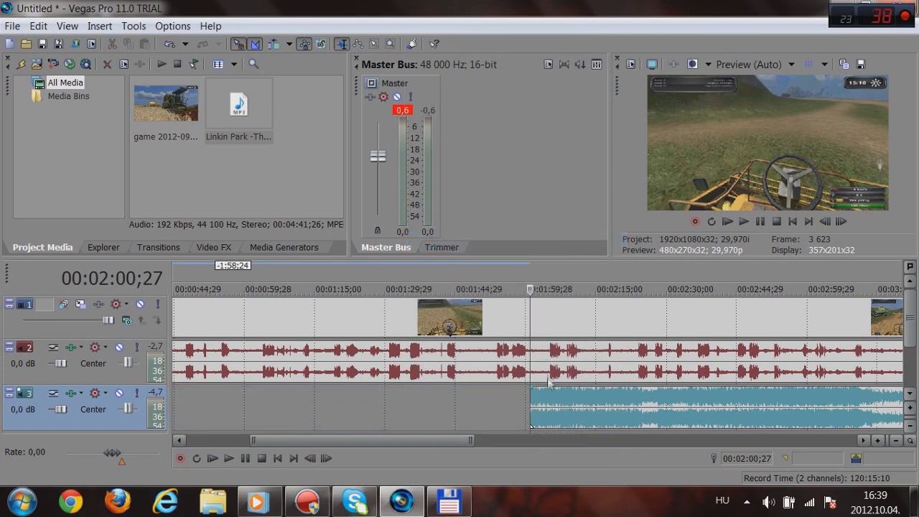
mouse_move(588, 401)
mouse_down()
mouse_move(251, 404)
mouse_move(596, 401)
mouse_up()
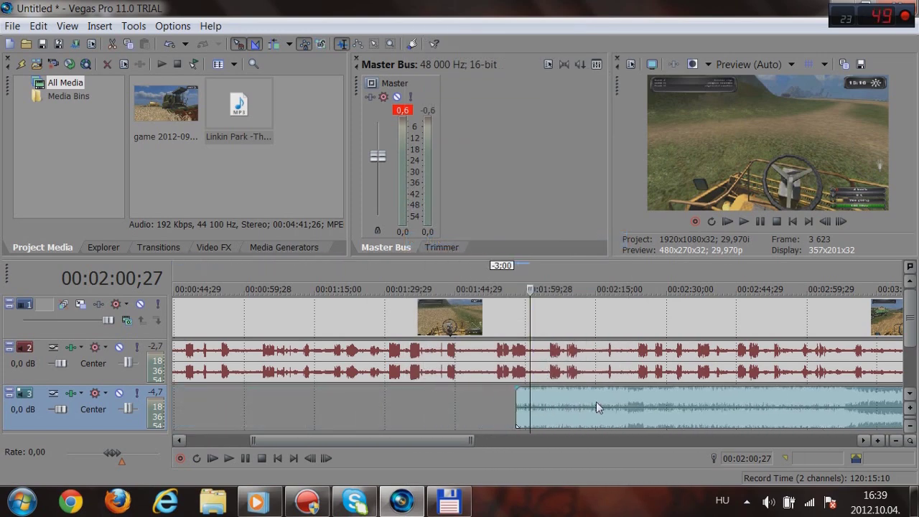
Split the game clip and its audio at 00:02:00;27 and cut out the part after the playhead.
scroll(596, 402, down, 3)
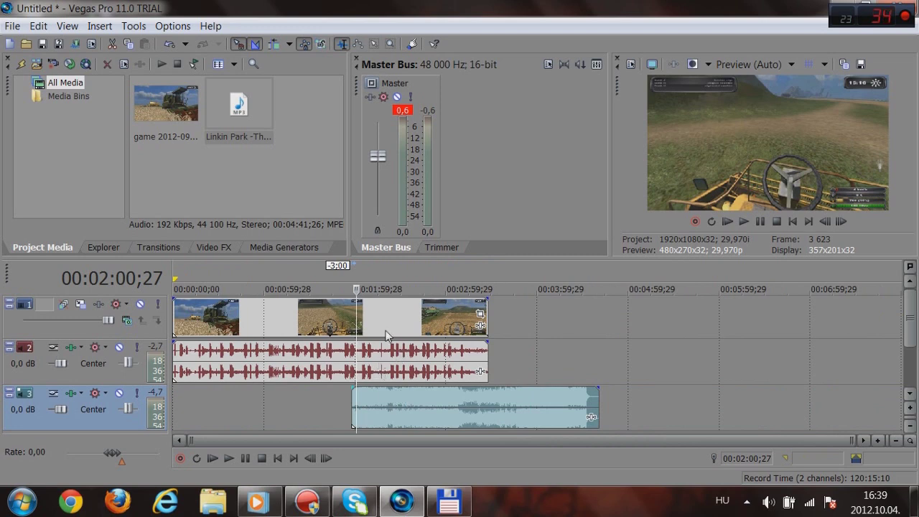
click(378, 306)
key(s)
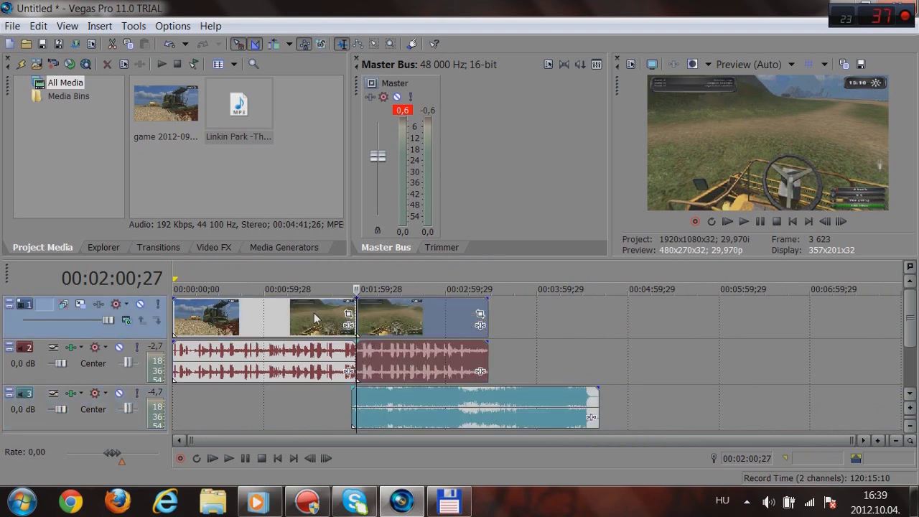
right_click(394, 313)
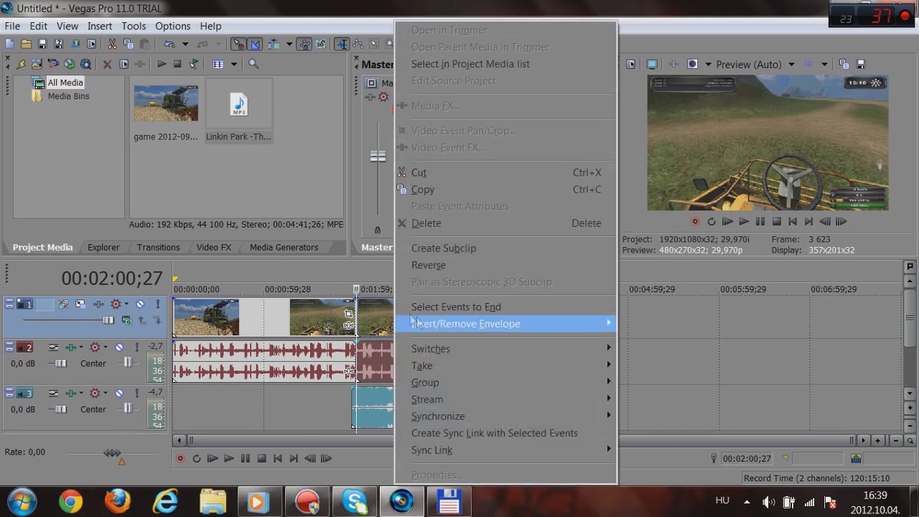
click(431, 175)
Move the remaining game clip with its audio to start at about the playhead and align the song's start with it.
drag(267, 309, 446, 315)
drag(400, 402, 401, 401)
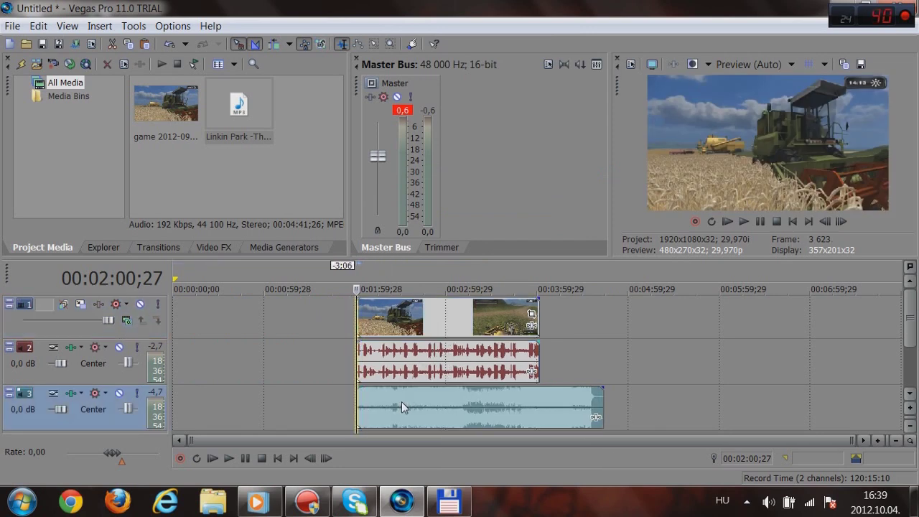
Play the game clip together with the song, mute the game audio track, and play them again.
click(751, 227)
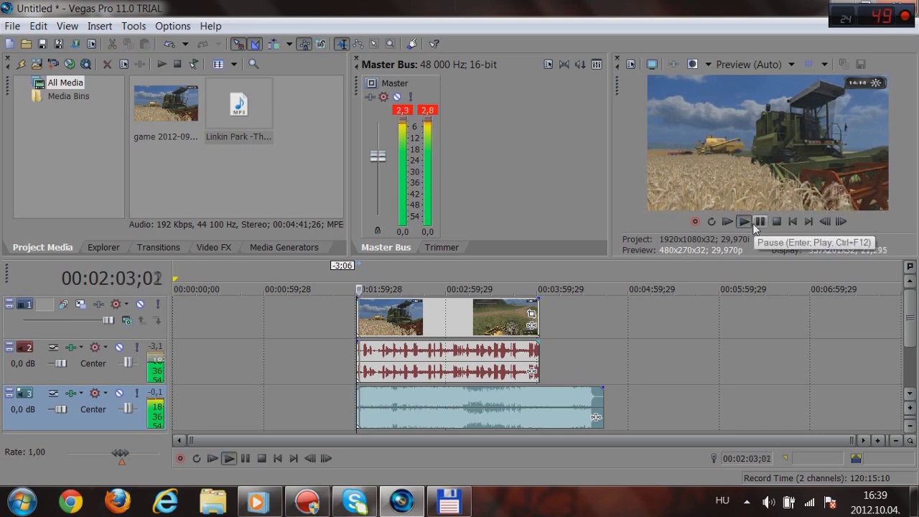
click(753, 224)
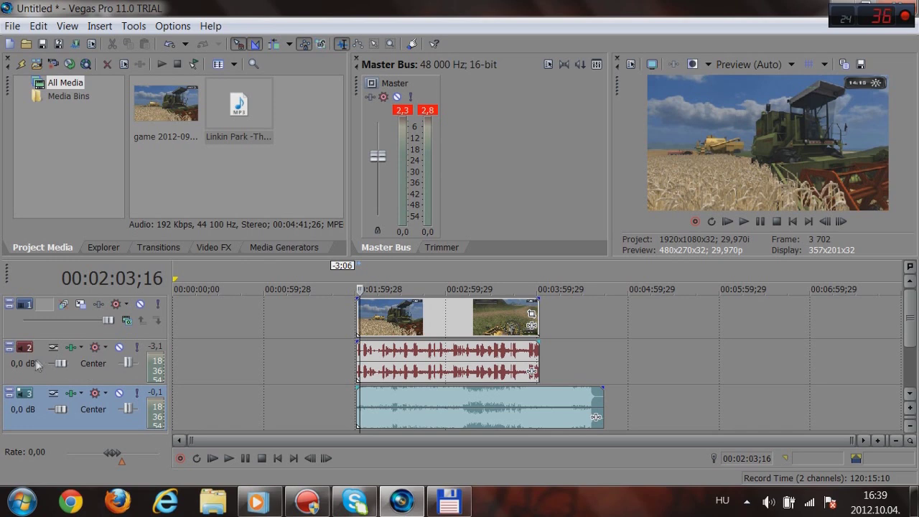
click(119, 347)
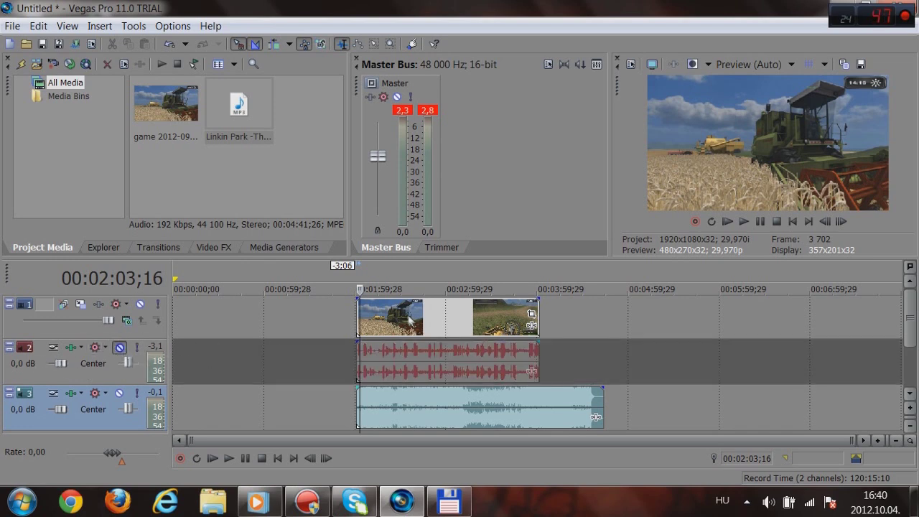
click(745, 217)
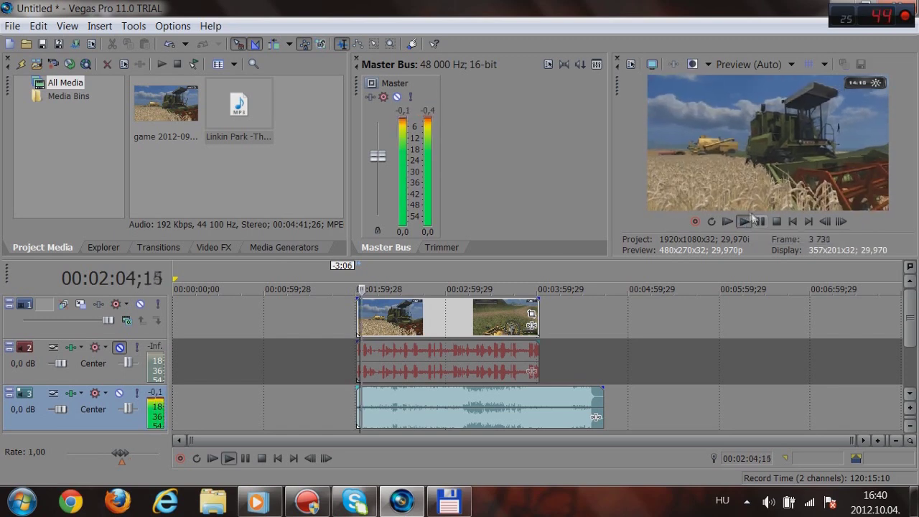
key(space)
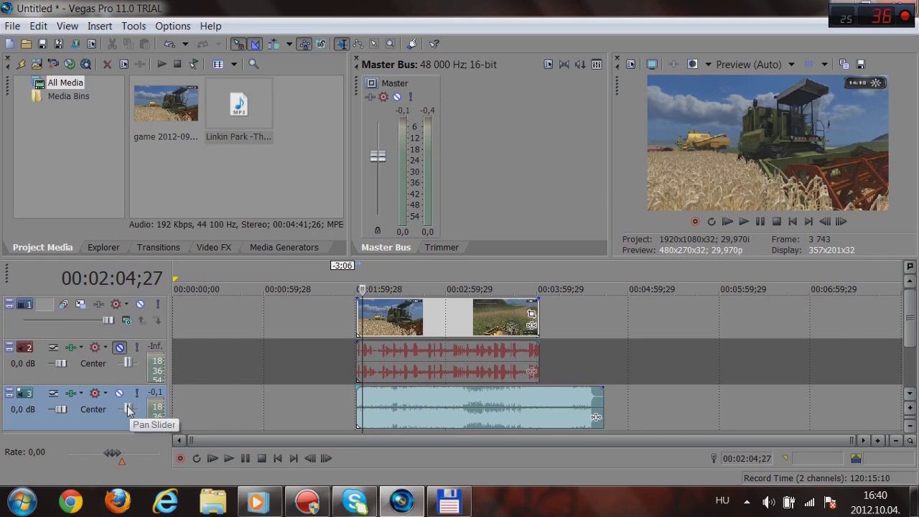
Lower the song track's volume to -12,1 dB and play a few seconds to hear the level.
drag(59, 407, 52, 408)
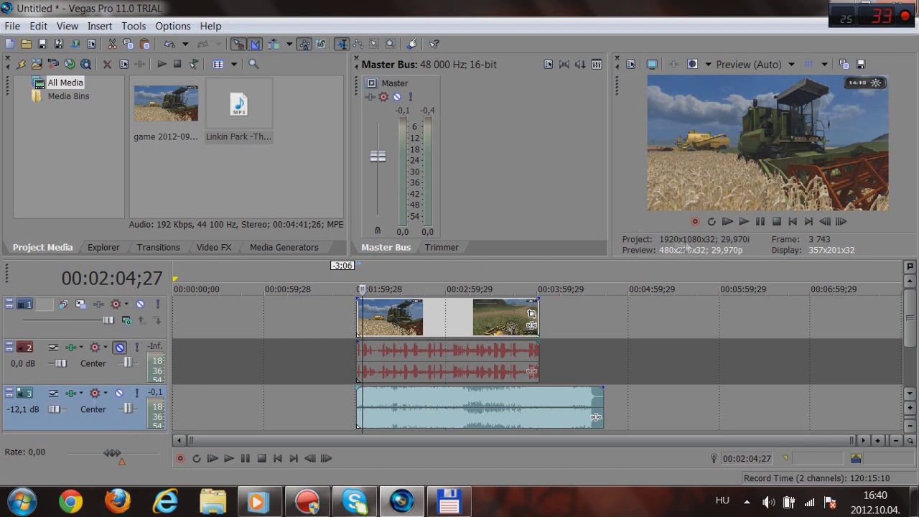
click(743, 221)
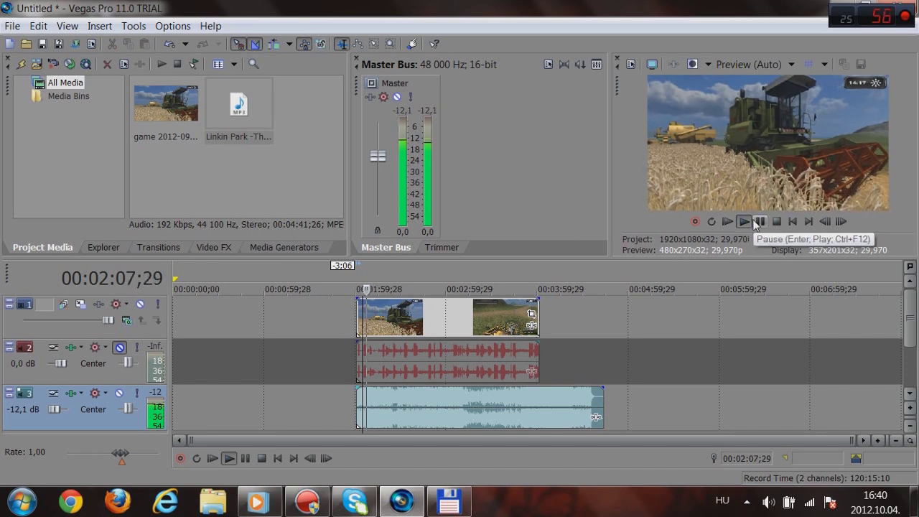
click(759, 222)
Pan the song track 75 % right and the game audio track 60 % left, then unmute the game audio and play both.
drag(125, 410, 130, 409)
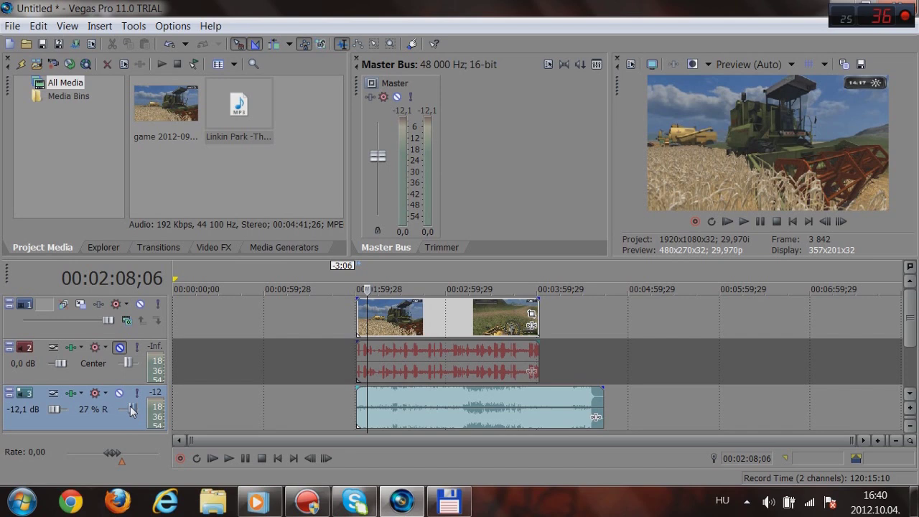
drag(131, 407, 134, 411)
drag(128, 363, 124, 364)
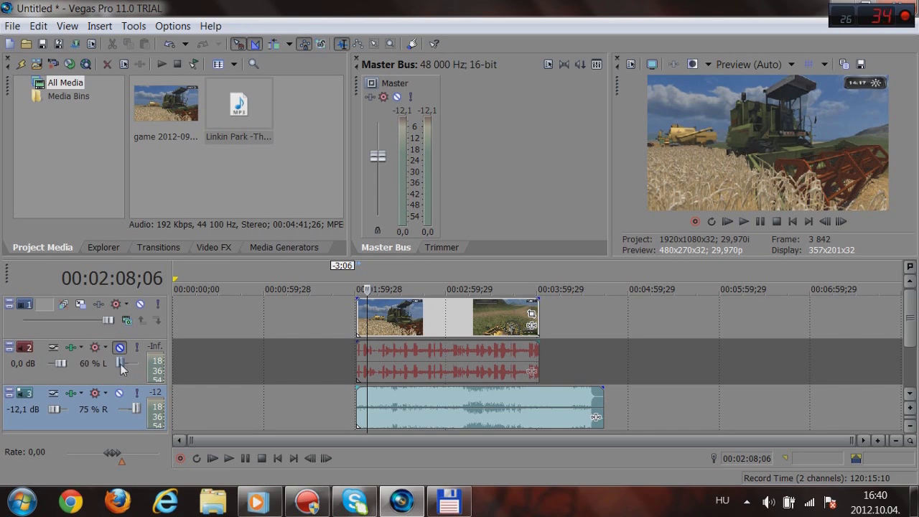
click(120, 348)
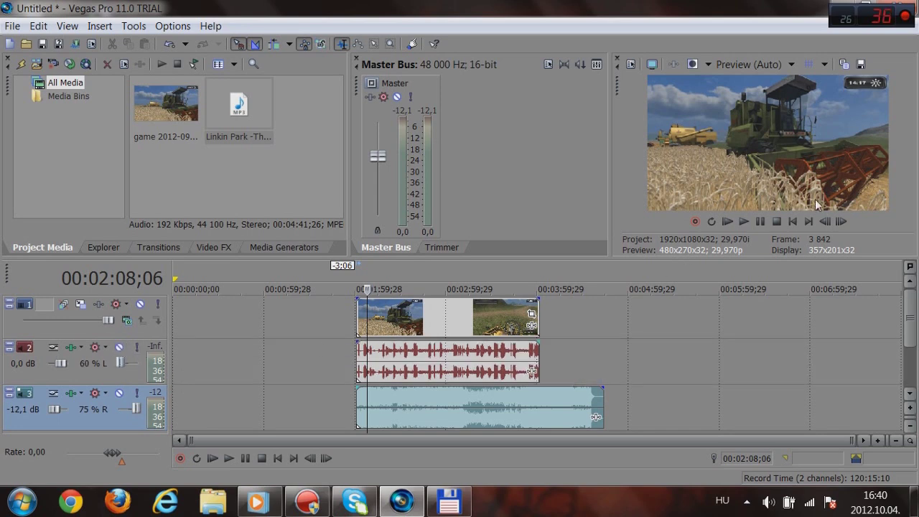
click(743, 222)
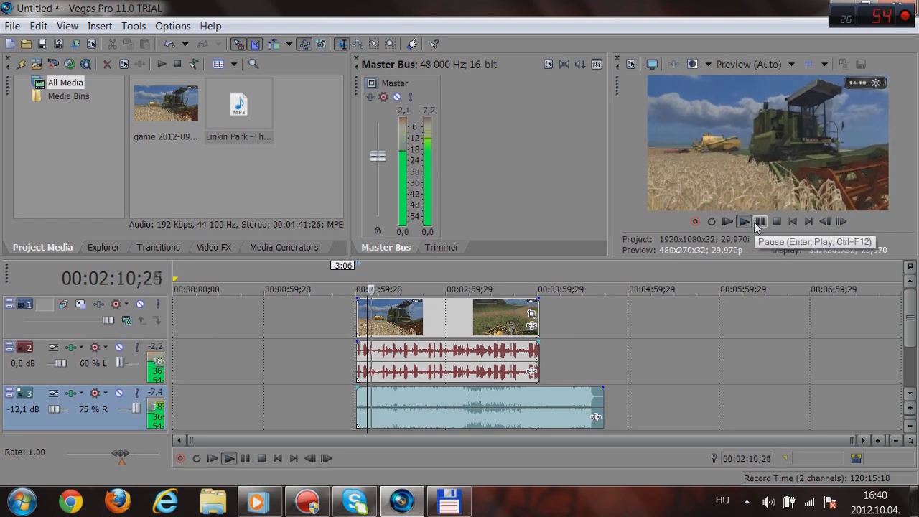
click(758, 224)
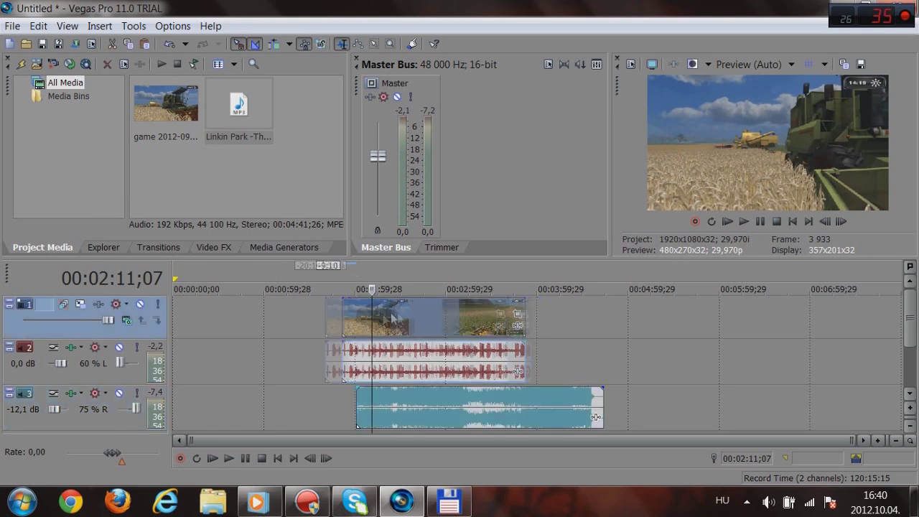
Move the game clip with its audio and the song to the start of the timeline and play them from there.
drag(402, 320, 218, 319)
drag(413, 405, 229, 406)
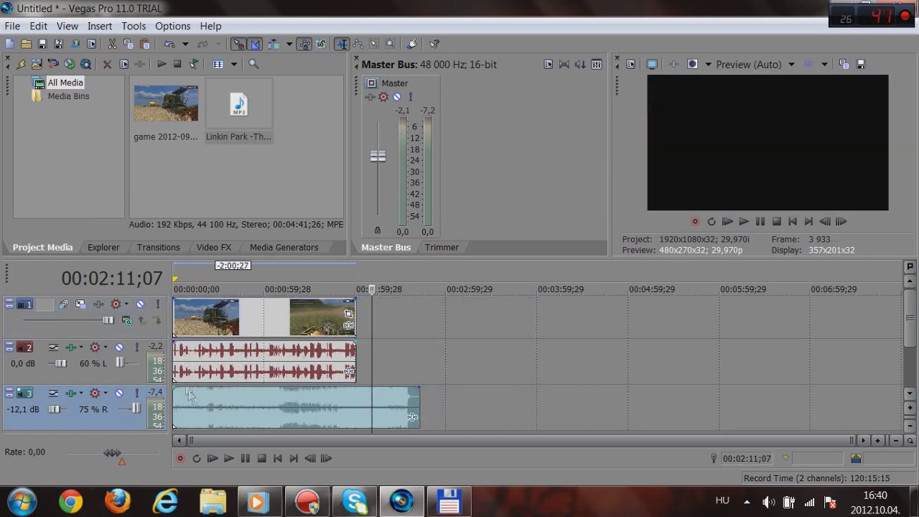
click(740, 222)
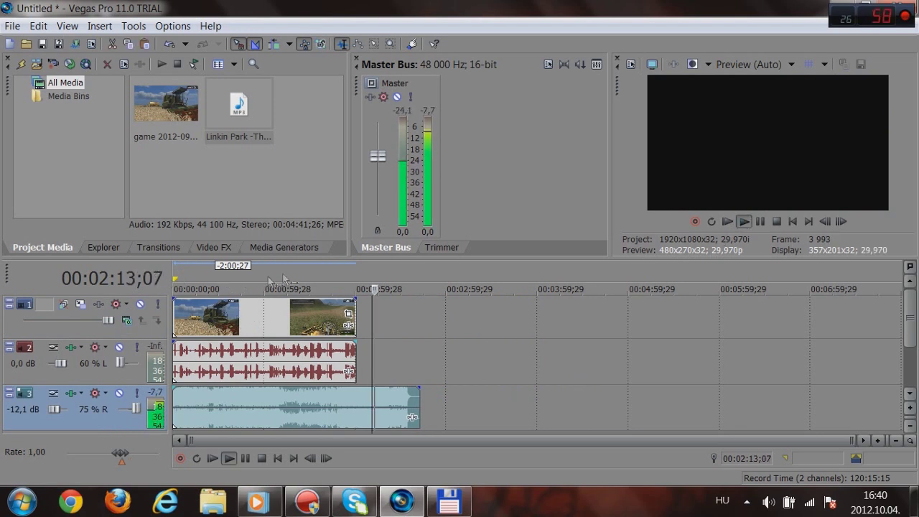
click(743, 221)
drag(189, 289, 181, 288)
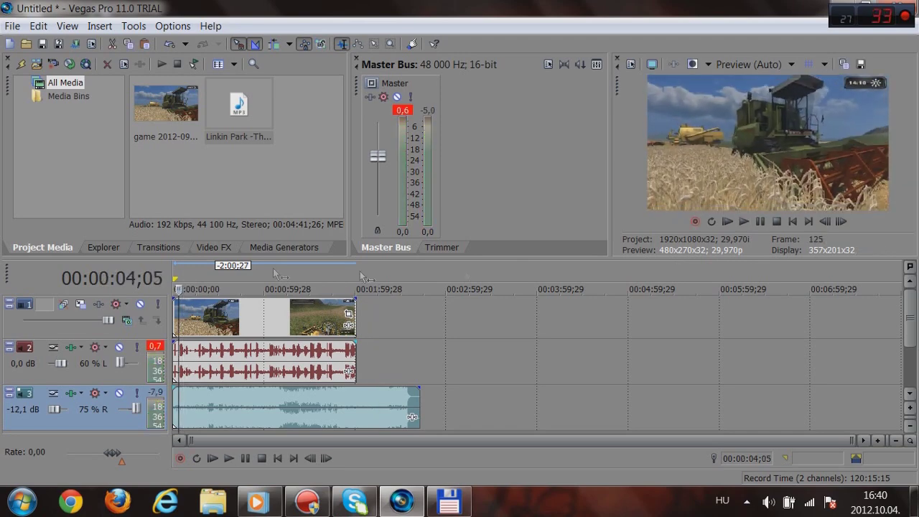
click(793, 222)
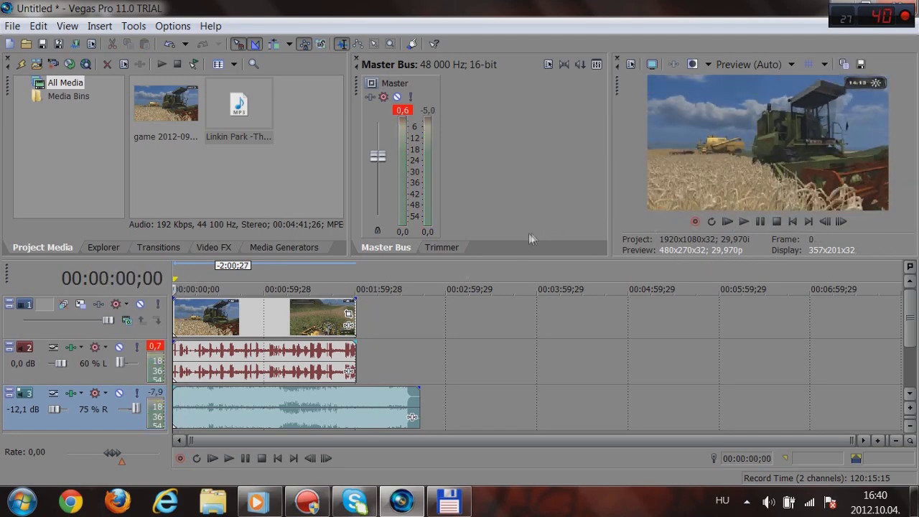
click(743, 221)
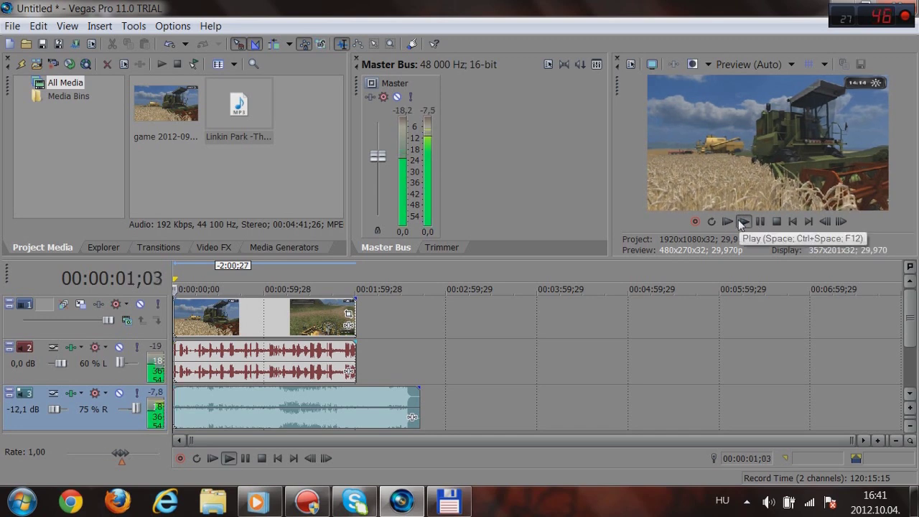
click(759, 221)
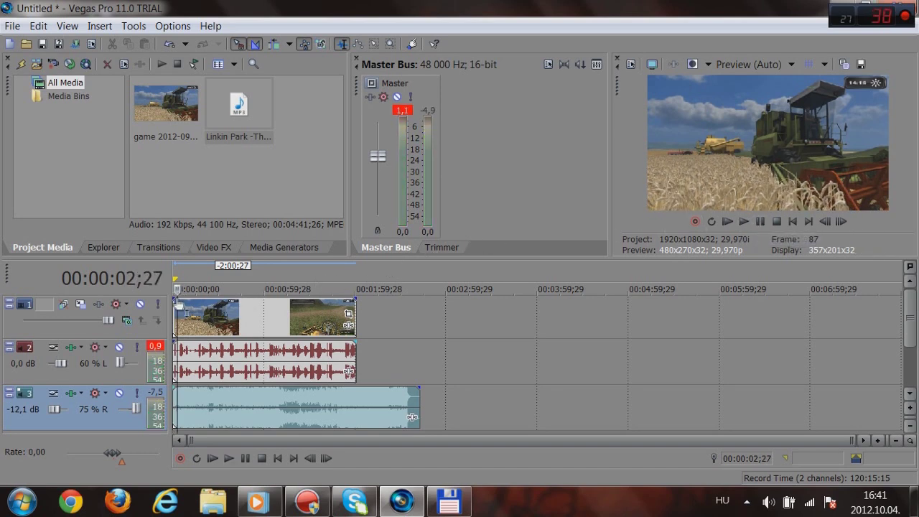
Add a fade-in of about 7 seconds to the start of the game video and play it from the beginning.
key(ctrl+Home)
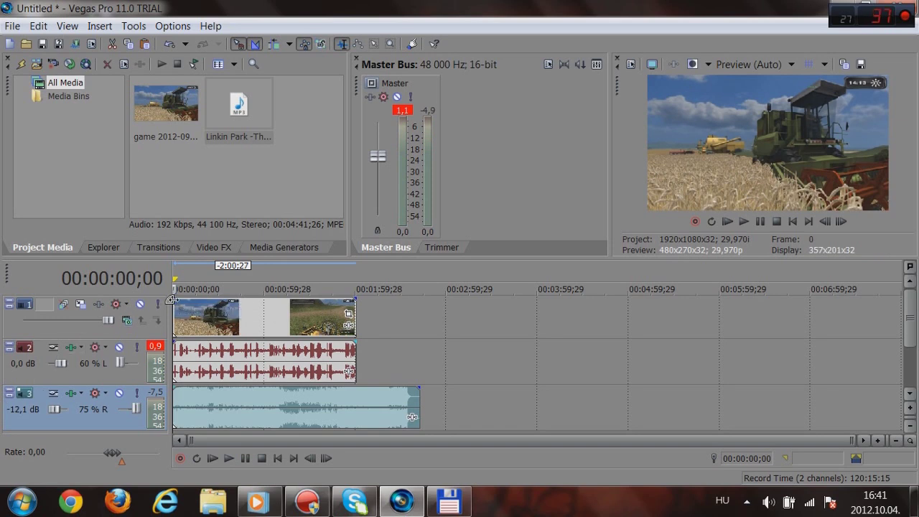
drag(175, 299, 186, 300)
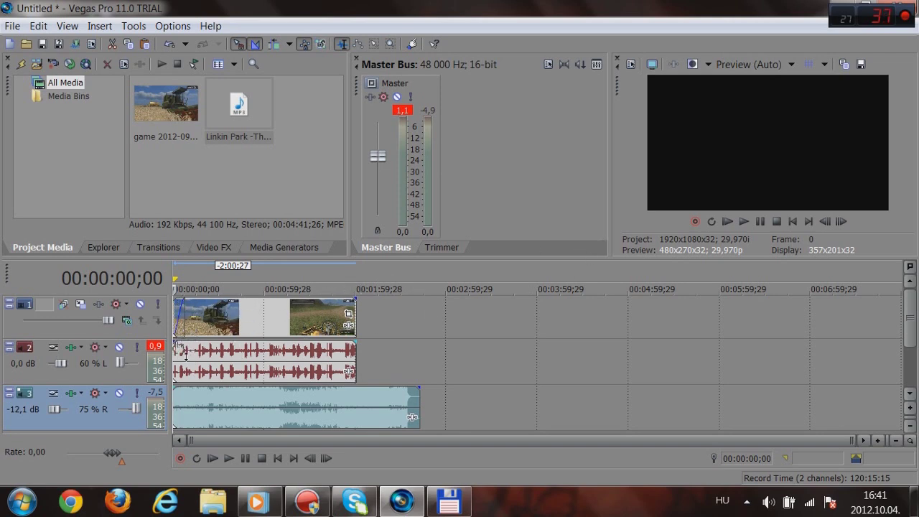
click(744, 224)
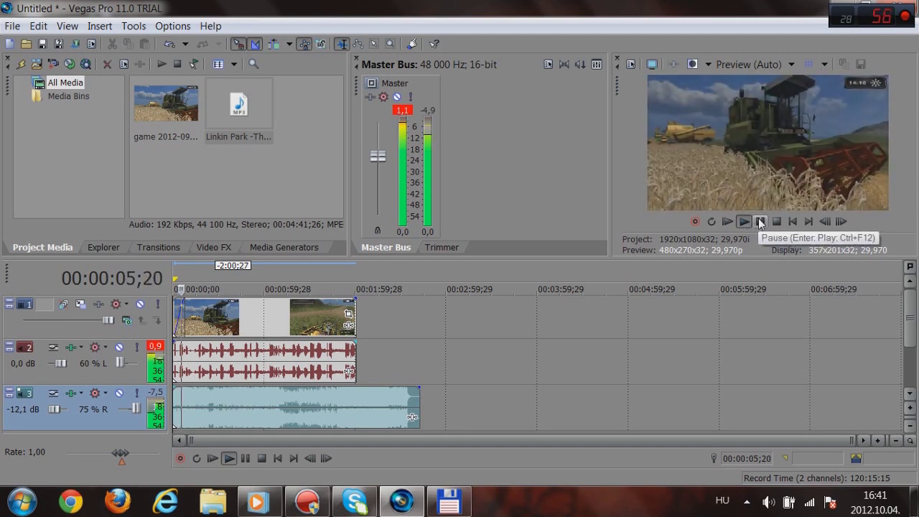
click(760, 222)
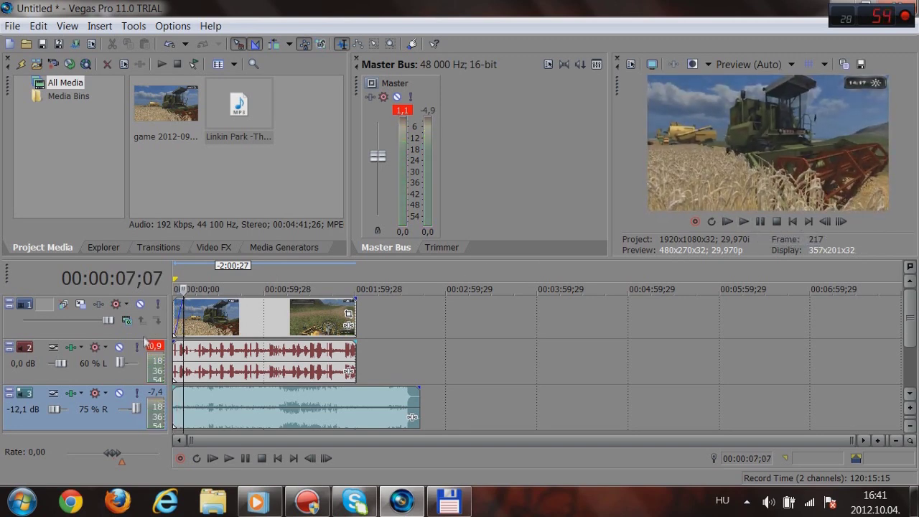
Add fade-ins of 00:00:07;07 to the game audio and the song and play the result from the beginning.
drag(175, 344, 184, 344)
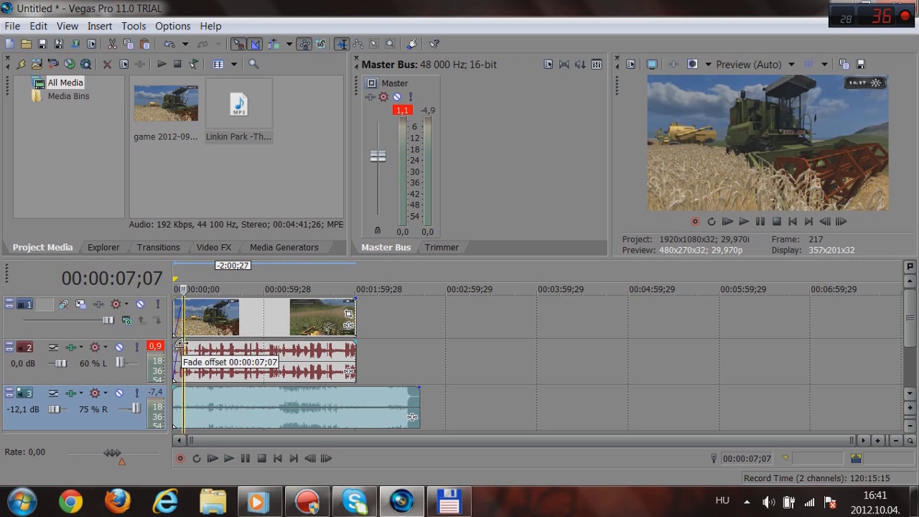
drag(174, 387, 179, 386)
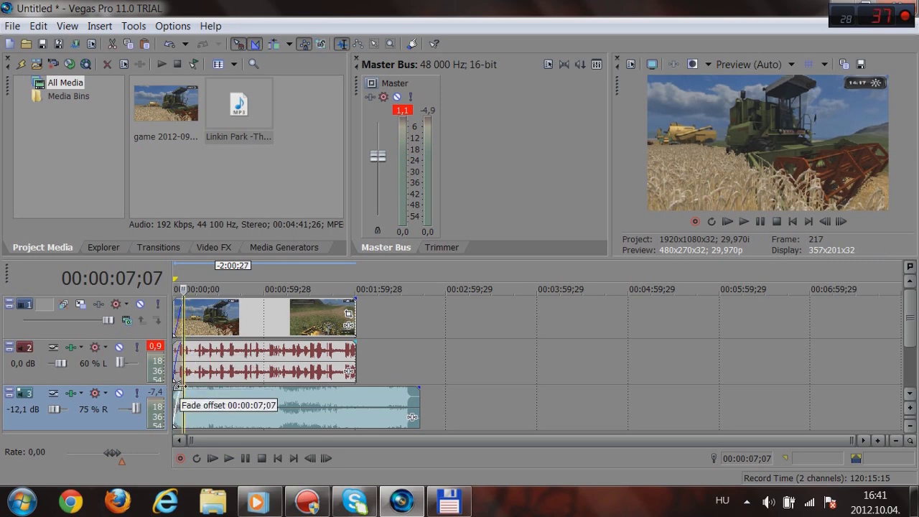
click(747, 221)
click(792, 221)
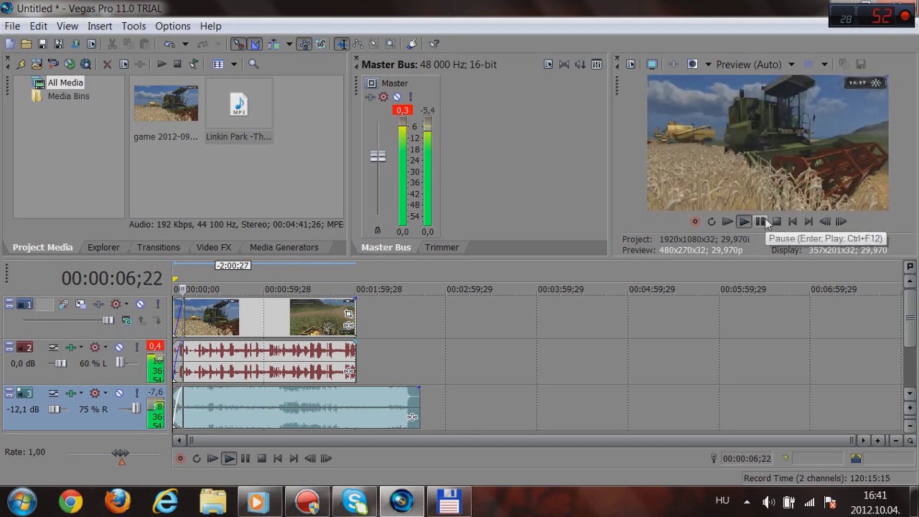
click(760, 222)
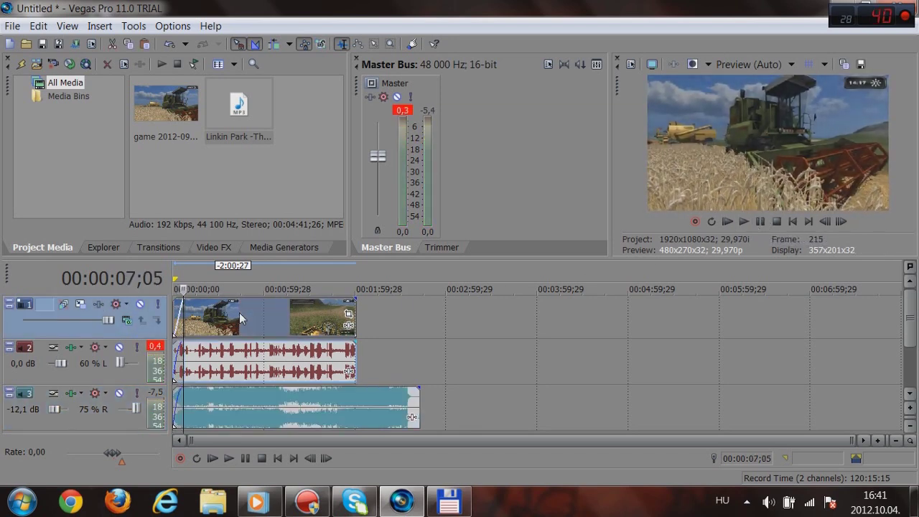
Move the game clip with its audio about 30 seconds later and insert text media on the video track at 00:00:07;05.
drag(240, 312, 288, 317)
right_click(185, 321)
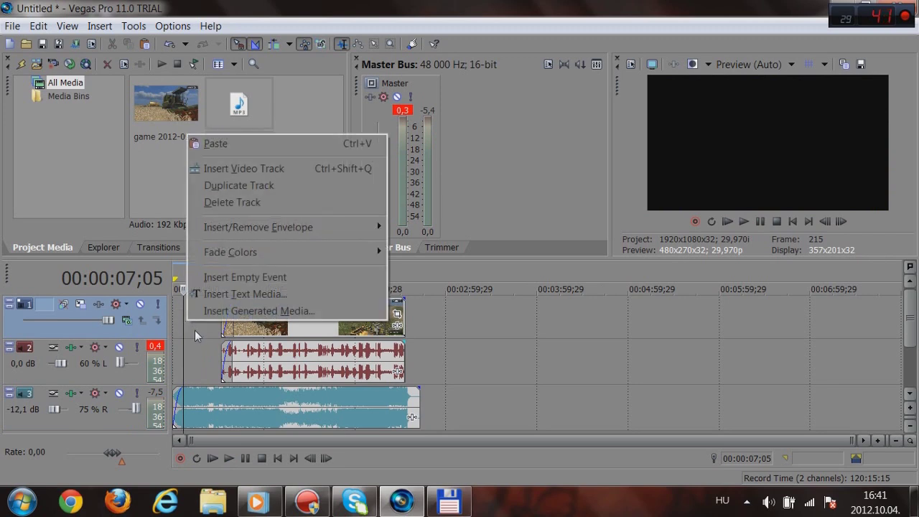
click(219, 295)
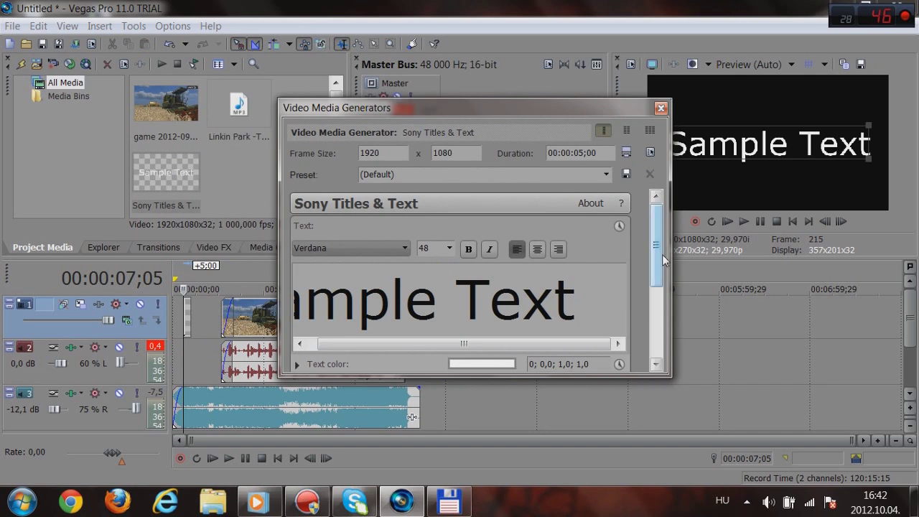
Replace the sample text with "Dandi az ász" and "tutorial" on a second line, and center both lines.
scroll(535, 288, down, 1)
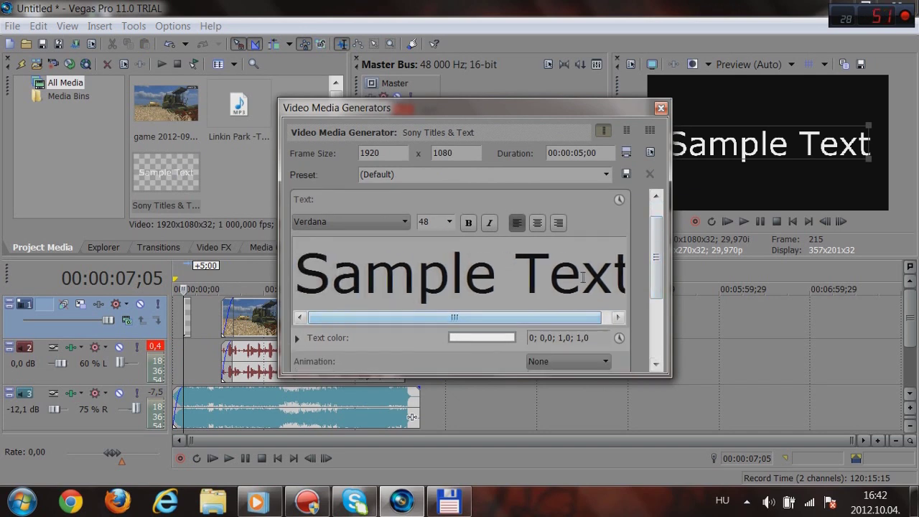
drag(566, 321, 576, 321)
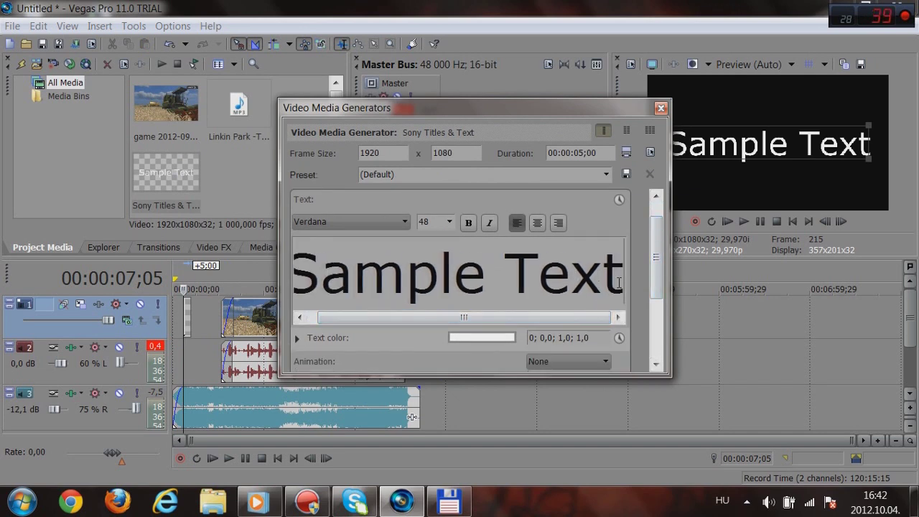
click(456, 283)
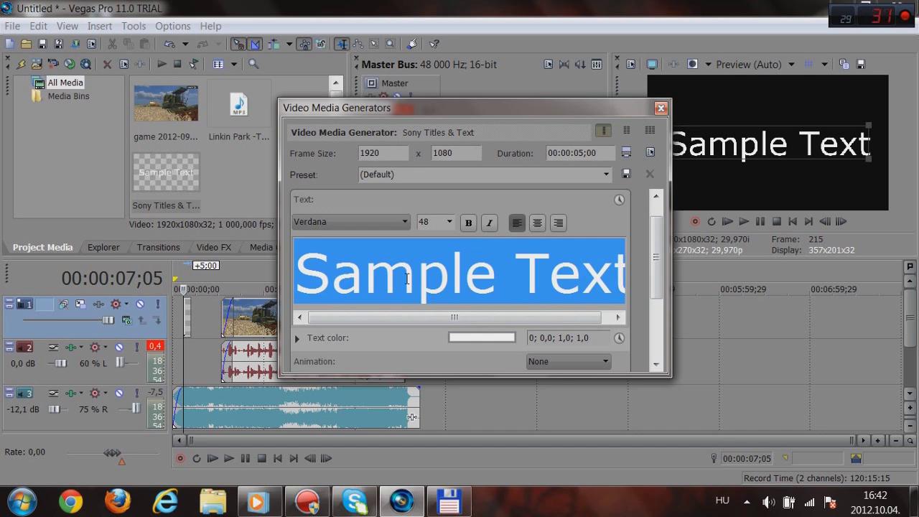
text(D)
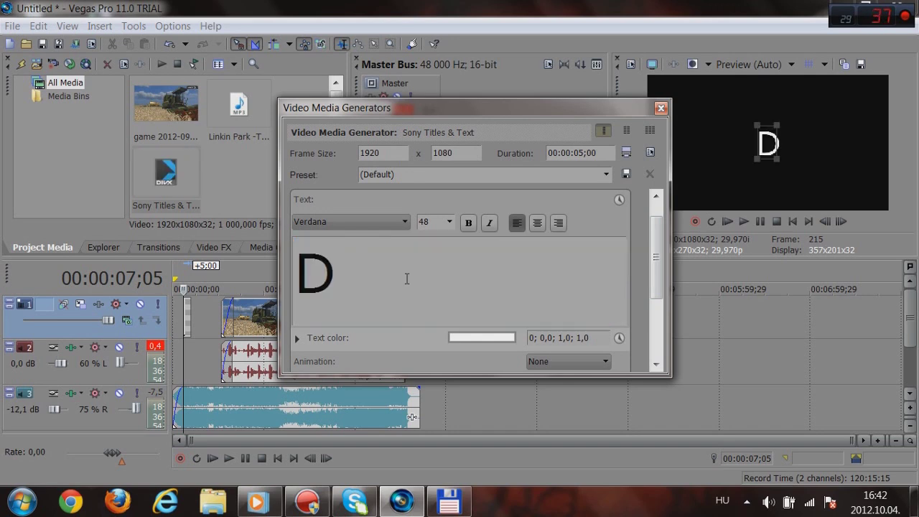
text(andi az ász)
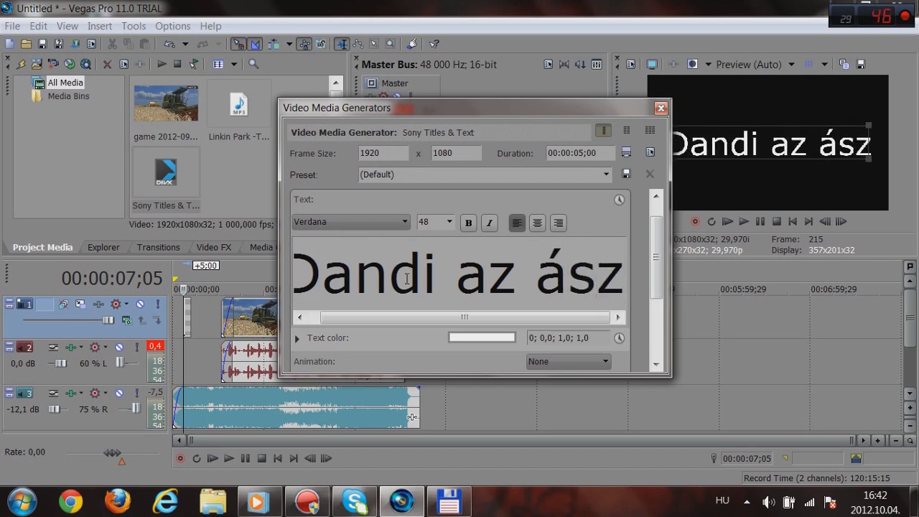
key(Return)
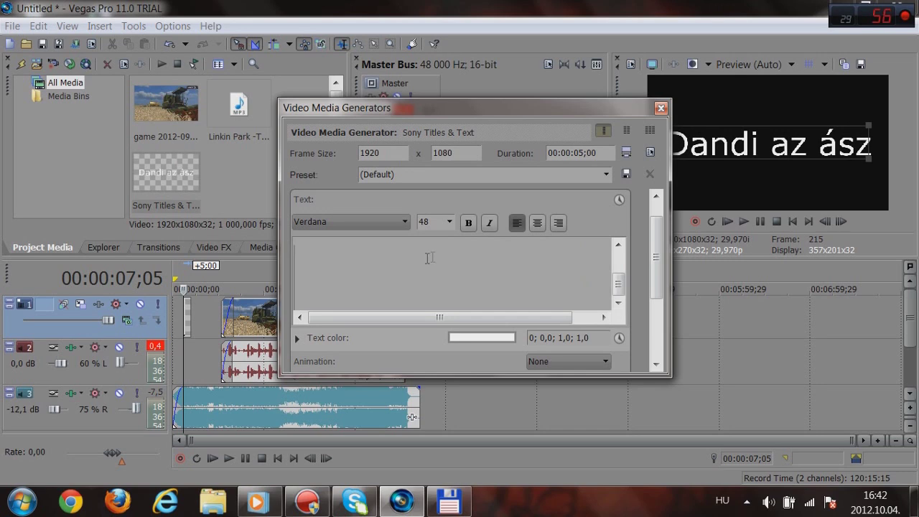
mouse_move(618, 284)
mouse_down()
mouse_move(619, 260)
mouse_move(616, 283)
mouse_up()
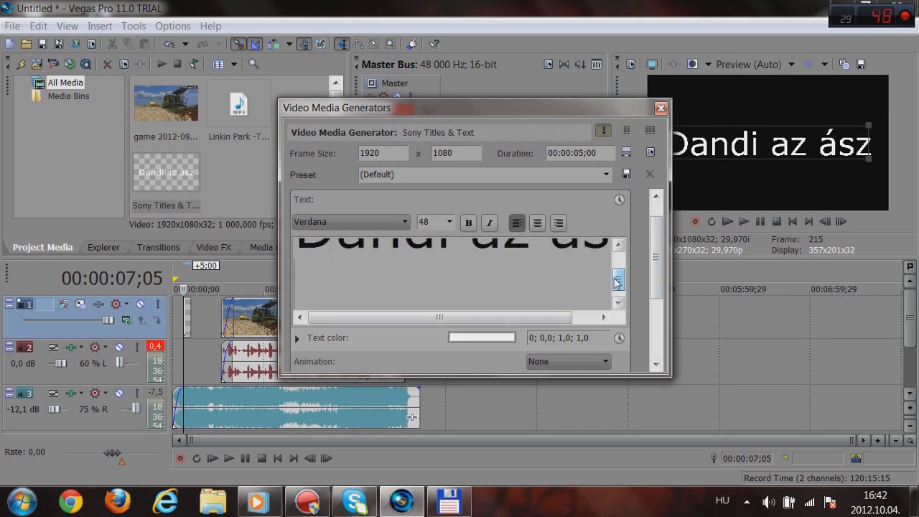
text(tuto)
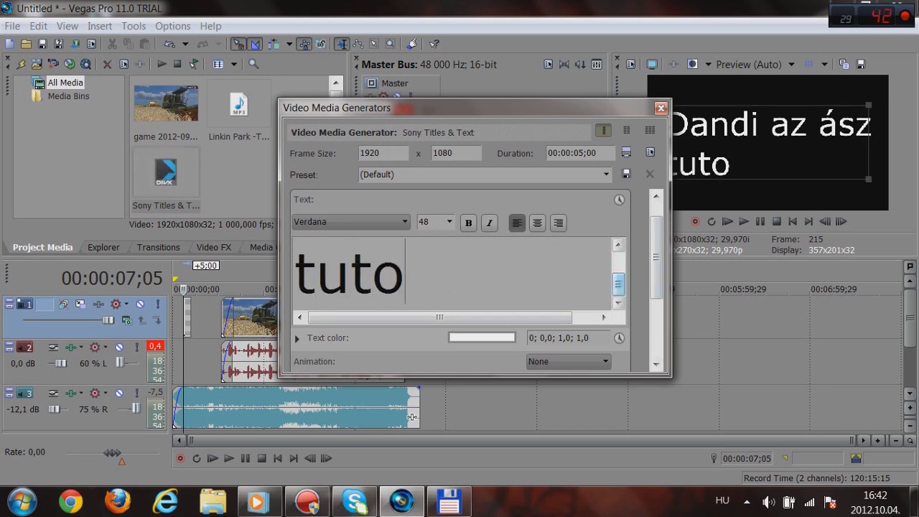
text(rial)
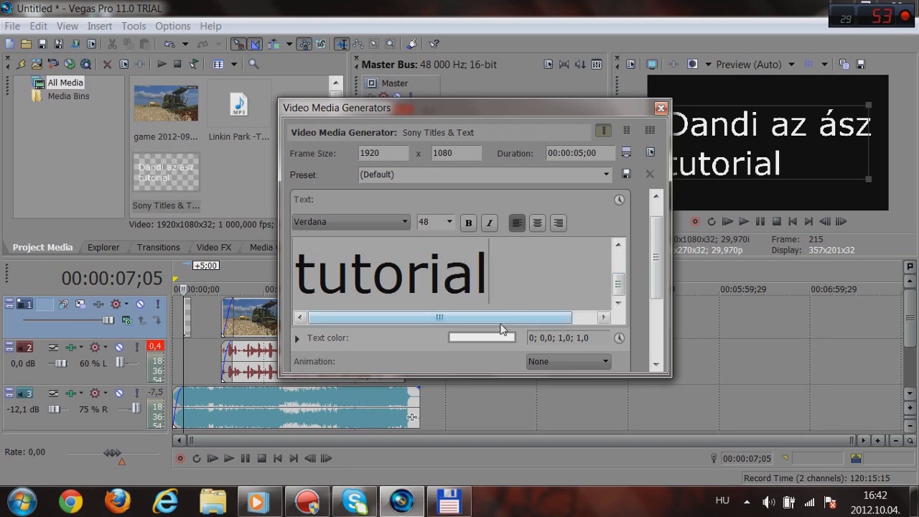
click(537, 223)
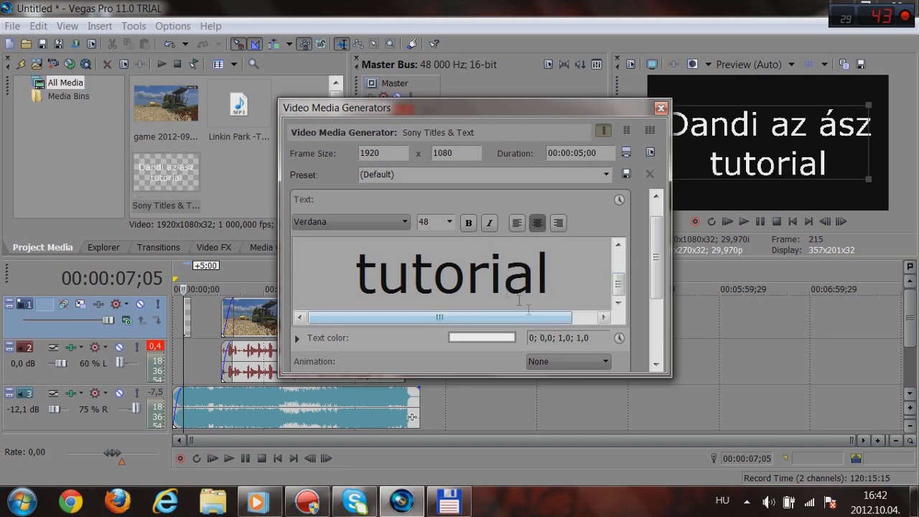
Set the title's text color to purple with RGB values 0,75; 0,33; 0,87.
click(402, 223)
click(423, 202)
click(450, 340)
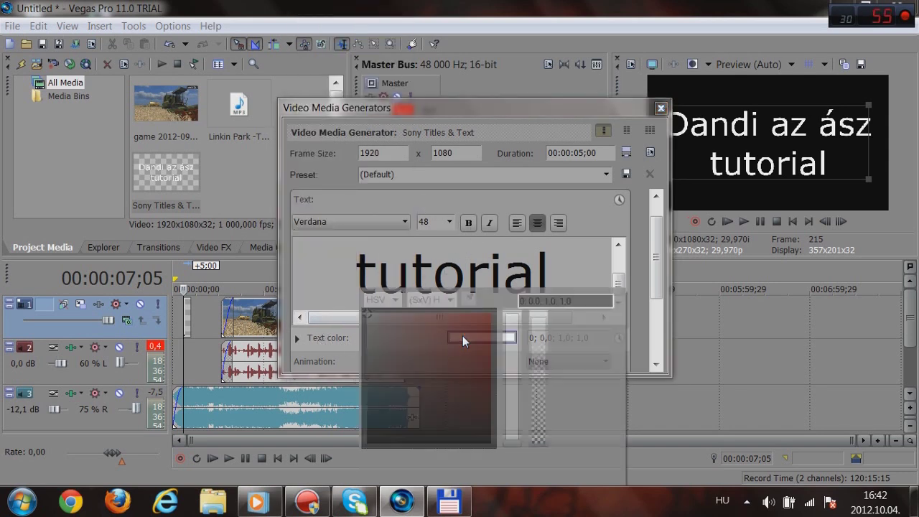
click(450, 346)
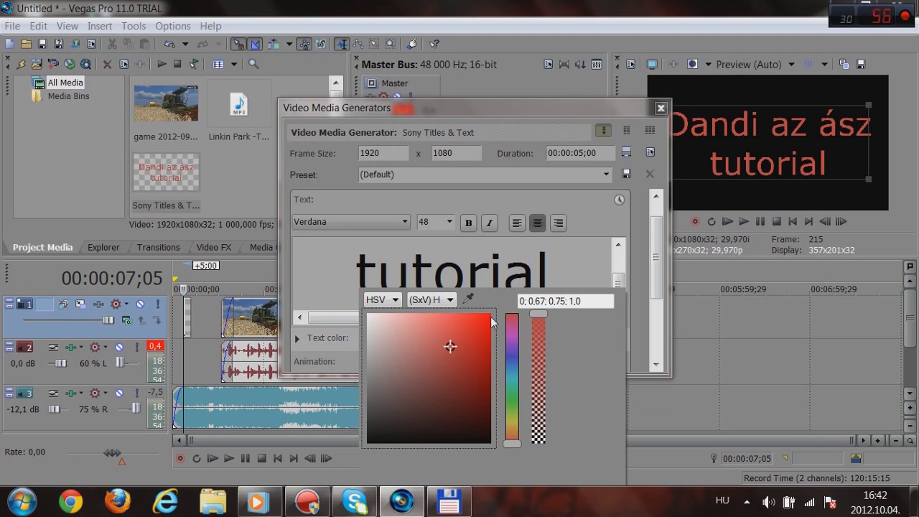
click(382, 299)
click(376, 321)
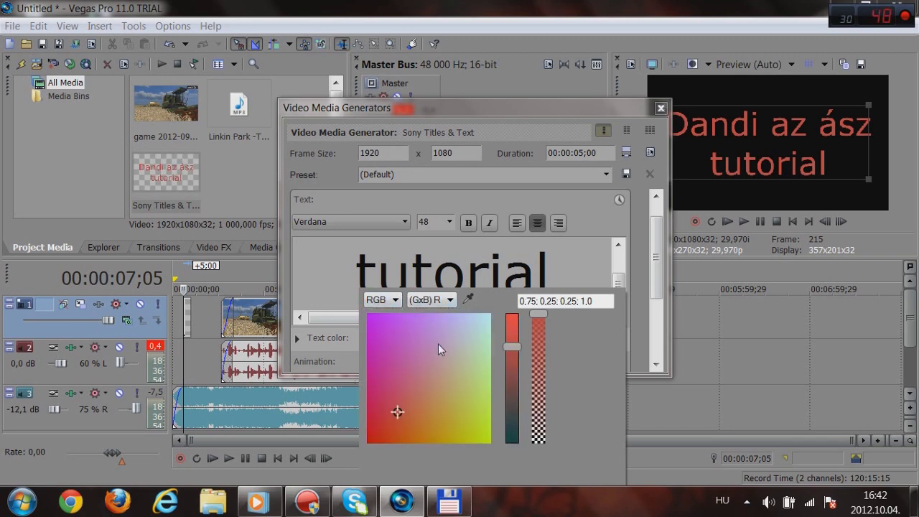
drag(397, 415, 407, 330)
click(451, 300)
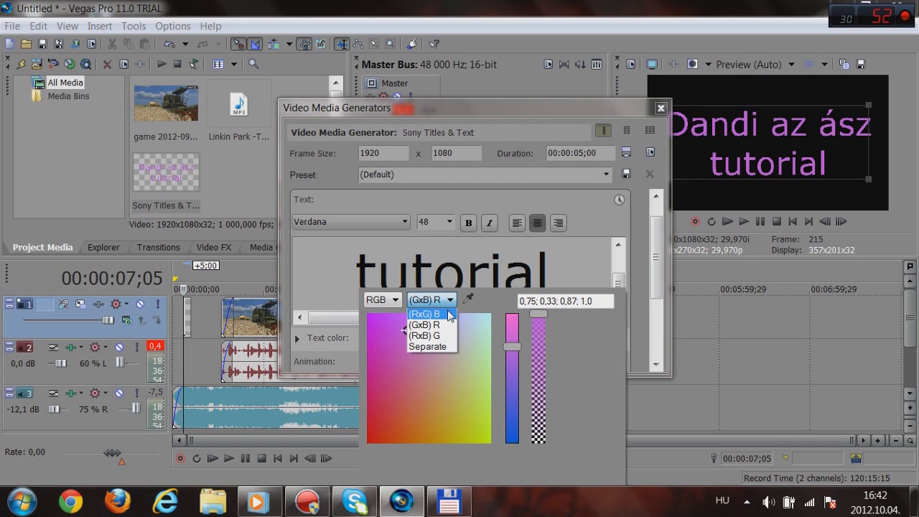
click(407, 328)
click(589, 278)
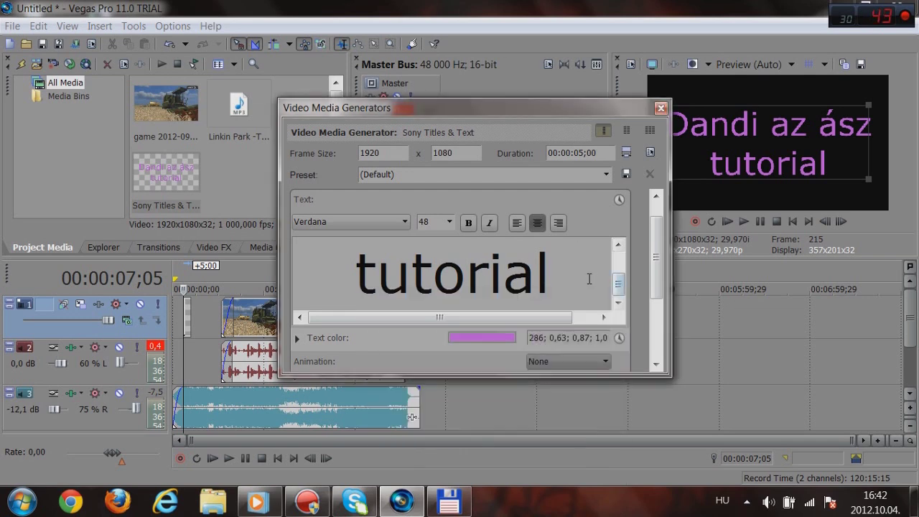
click(619, 302)
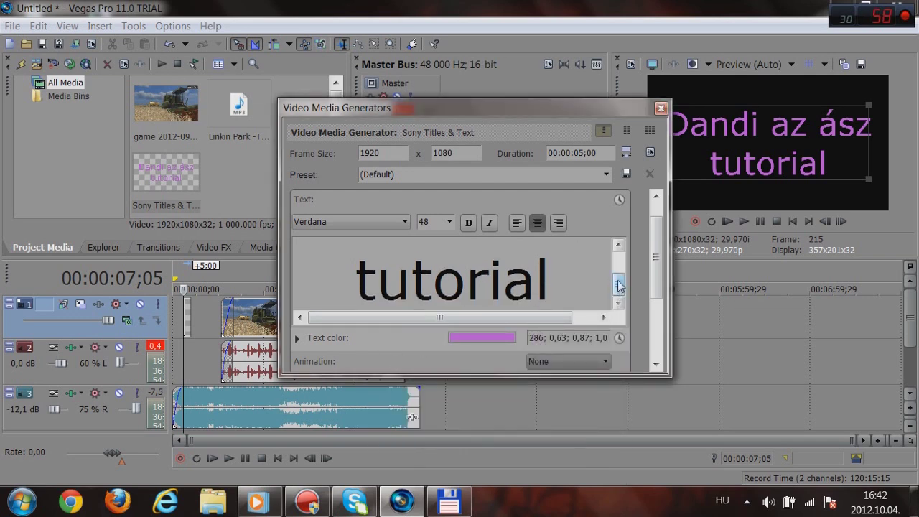
Change the title's text color to a semi-transparent green with HSV values 114; 0,93; 0,93.
click(476, 336)
click(387, 301)
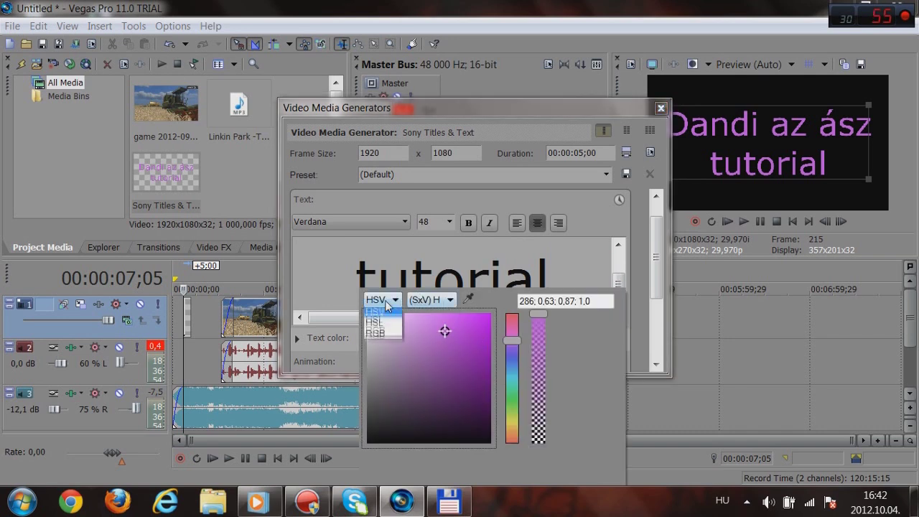
click(374, 333)
click(428, 403)
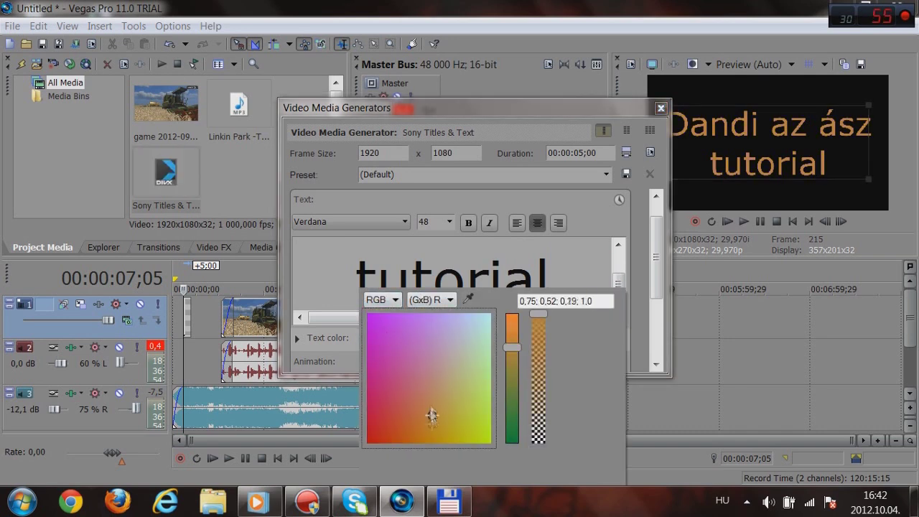
drag(427, 402, 482, 437)
drag(507, 346, 515, 428)
drag(542, 323, 544, 359)
click(616, 219)
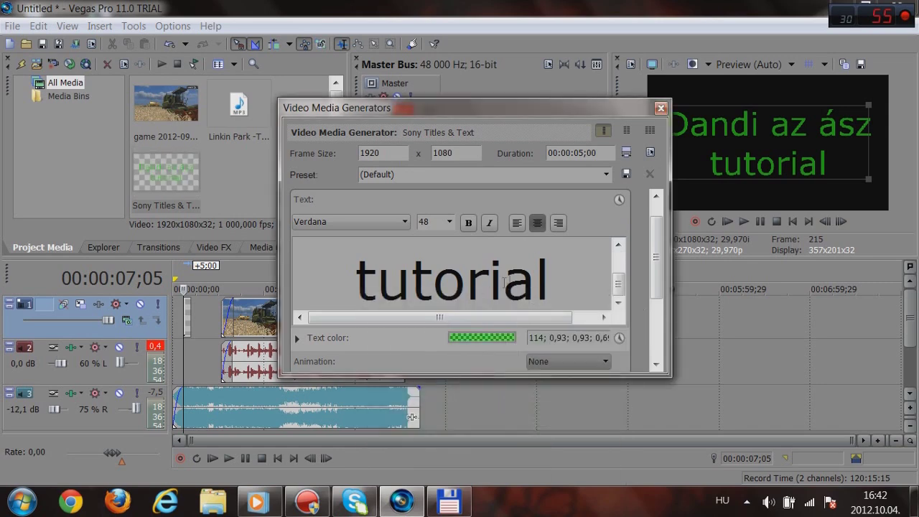
Reduce the title's scale to 0,829 and leave its animation set to None.
scroll(655, 262, down, 3)
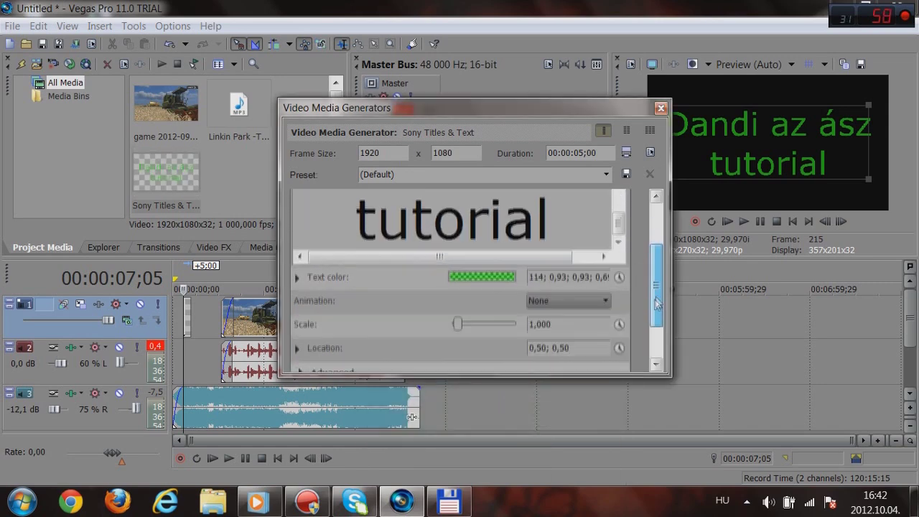
click(605, 280)
click(606, 281)
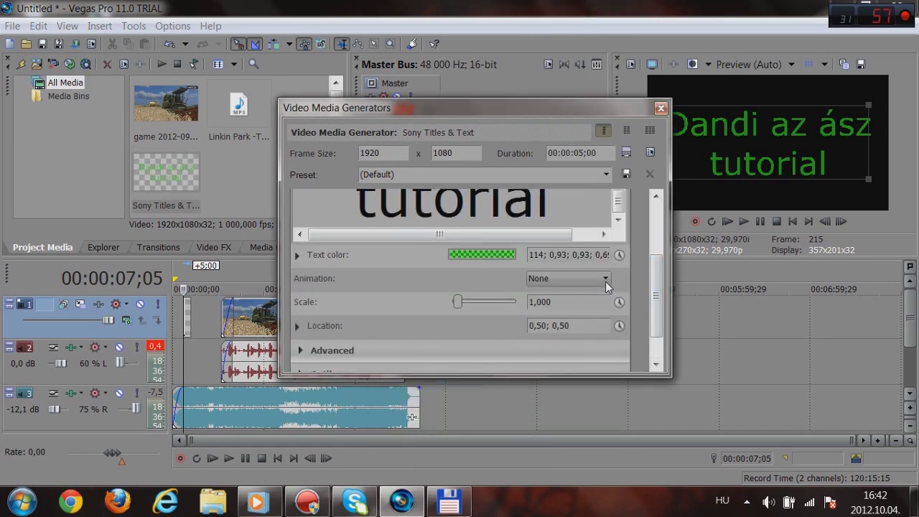
mouse_move(457, 305)
mouse_down()
mouse_move(531, 306)
mouse_move(447, 305)
mouse_move(458, 305)
mouse_up()
Expand the title's advanced settings and examine the background, tracking and line spacing options.
scroll(655, 296, down, 3)
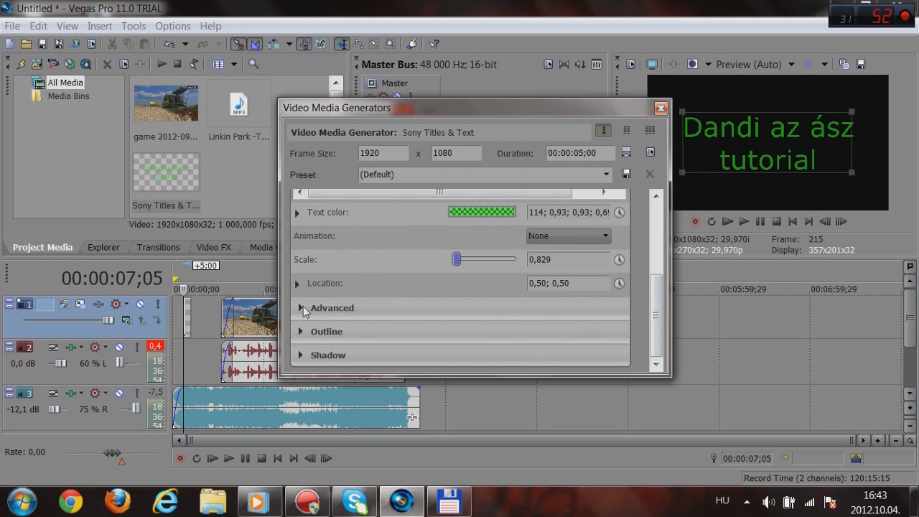
click(302, 309)
scroll(655, 301, down, 2)
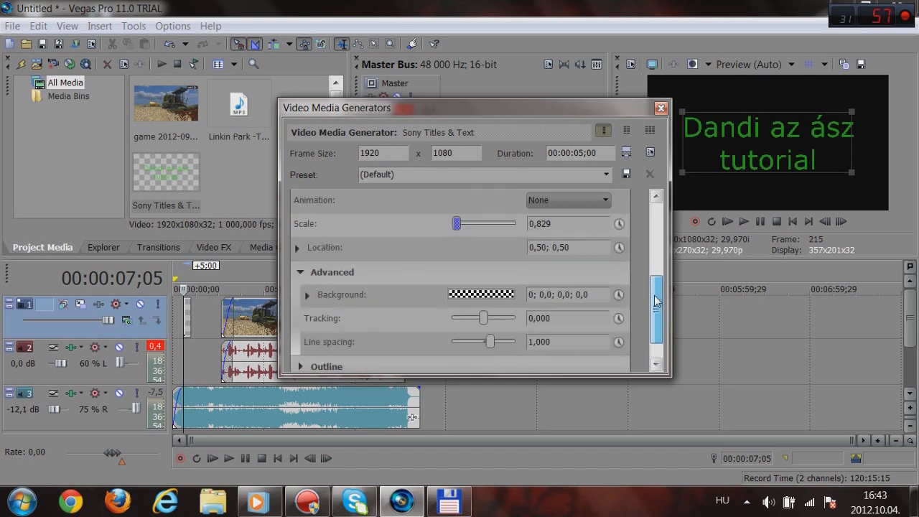
click(485, 295)
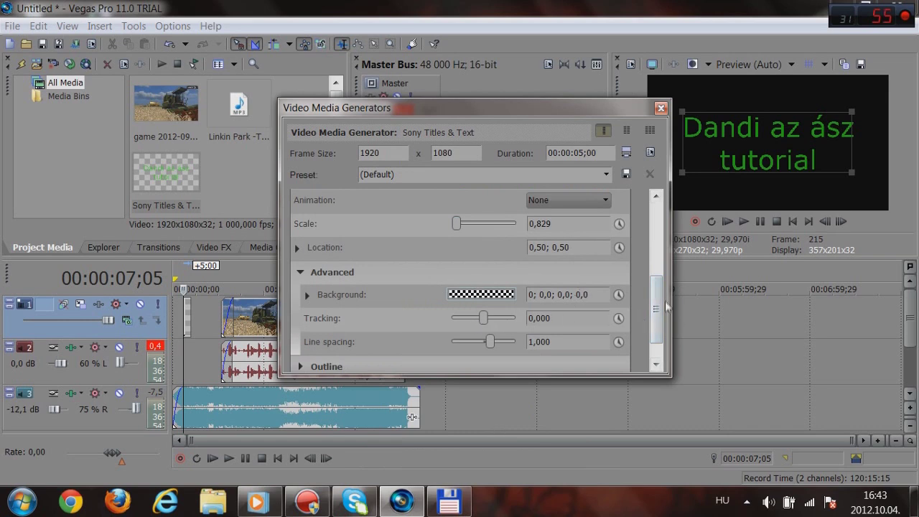
scroll(656, 308, down, 1)
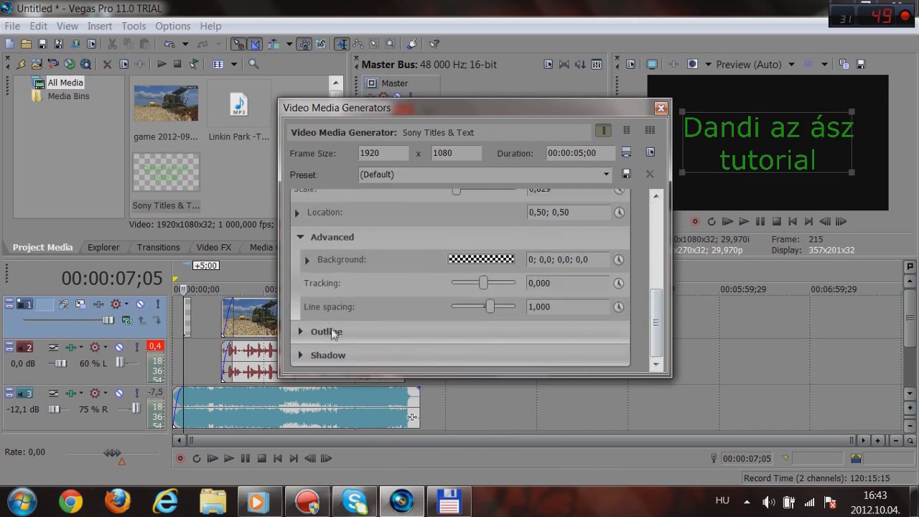
Expand the title's outline settings and set the outline width to 10,000.
click(302, 332)
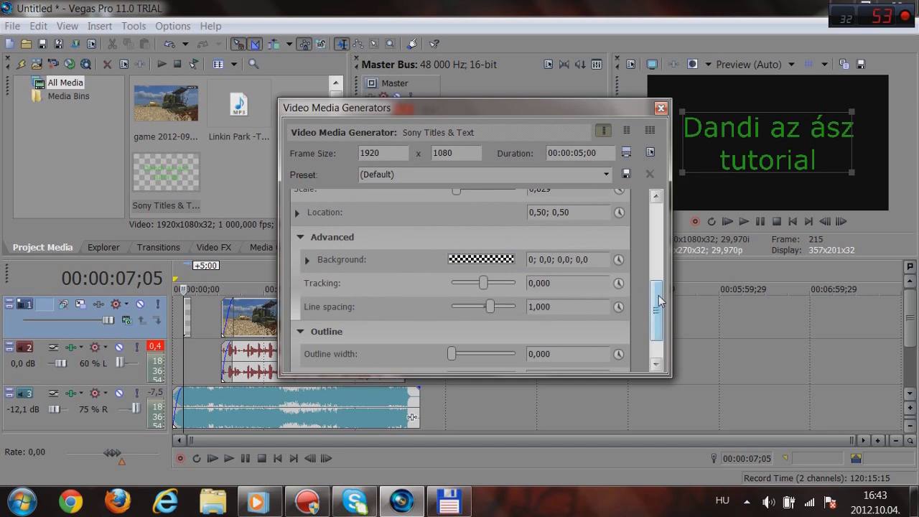
drag(657, 309, 658, 321)
drag(453, 308, 531, 307)
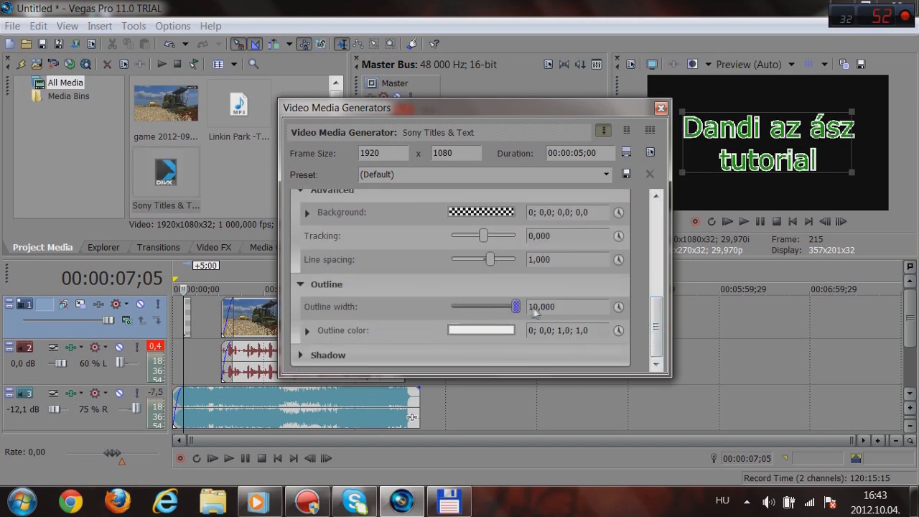
Set the title's outline color to opaque yellow with RGB values 0,92; 0,95; 0,08.
click(503, 333)
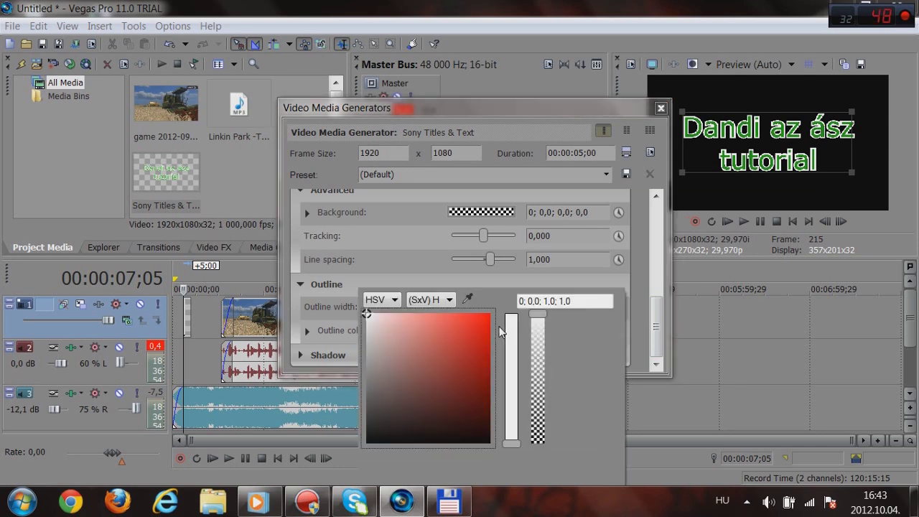
click(382, 300)
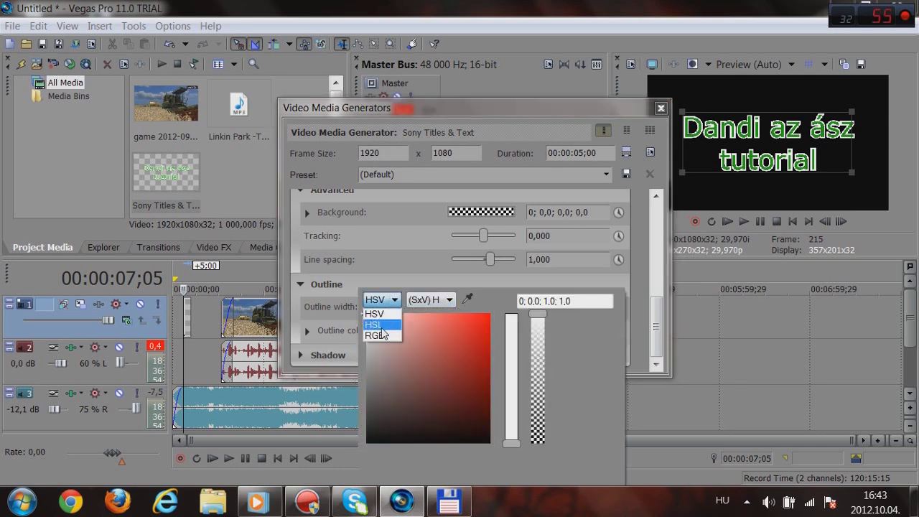
click(381, 327)
click(395, 300)
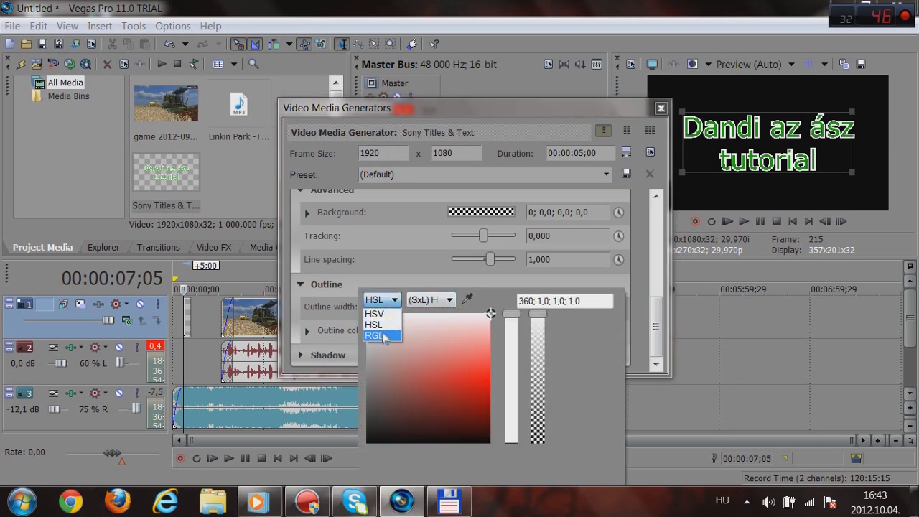
click(386, 335)
drag(511, 315, 510, 430)
click(485, 316)
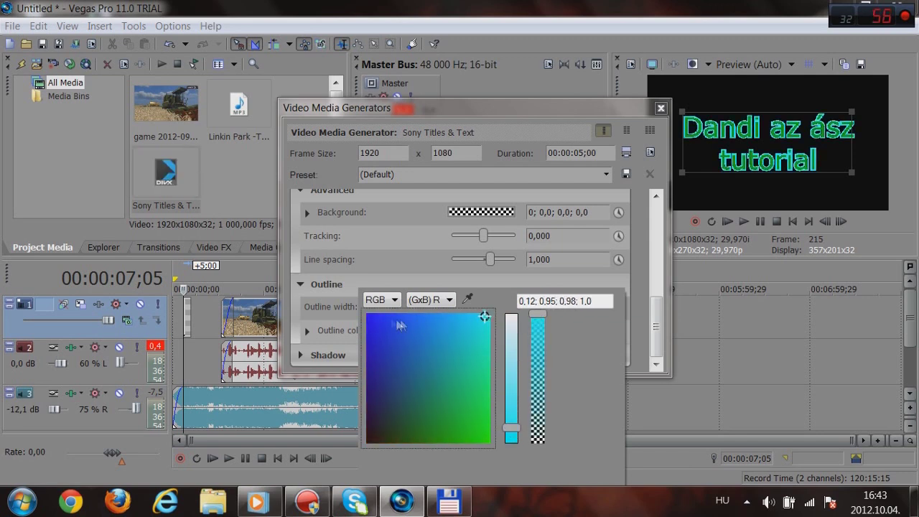
mouse_move(486, 318)
mouse_down()
mouse_move(394, 328)
mouse_move(372, 320)
mouse_move(434, 375)
mouse_move(484, 439)
mouse_move(511, 371)
mouse_move(511, 325)
mouse_up()
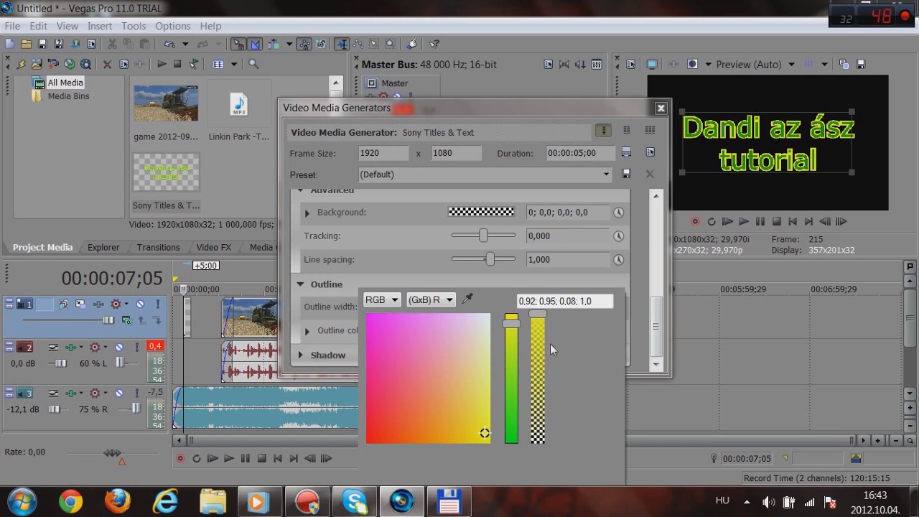
click(640, 302)
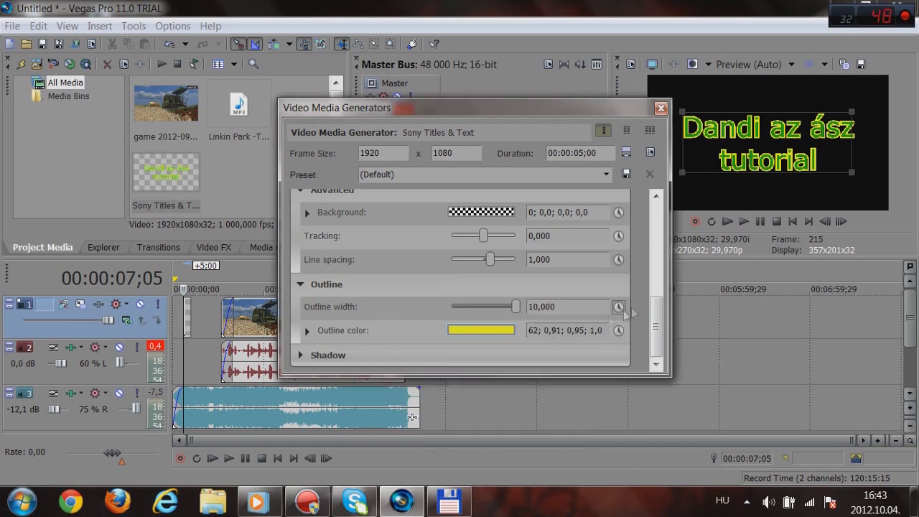
Expand the title's shadow settings and set the shadow color to opaque blue with RGB values 0,0; 0,0; 1,0.
click(301, 356)
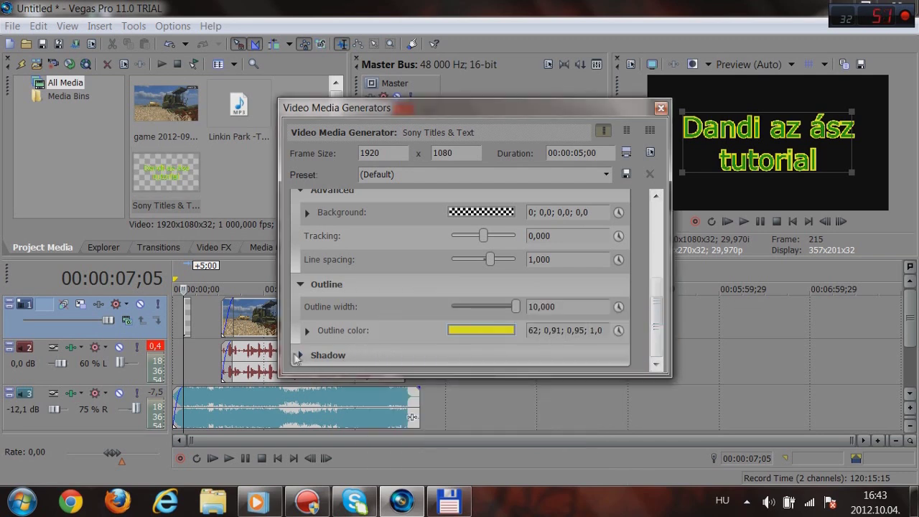
drag(660, 312, 660, 345)
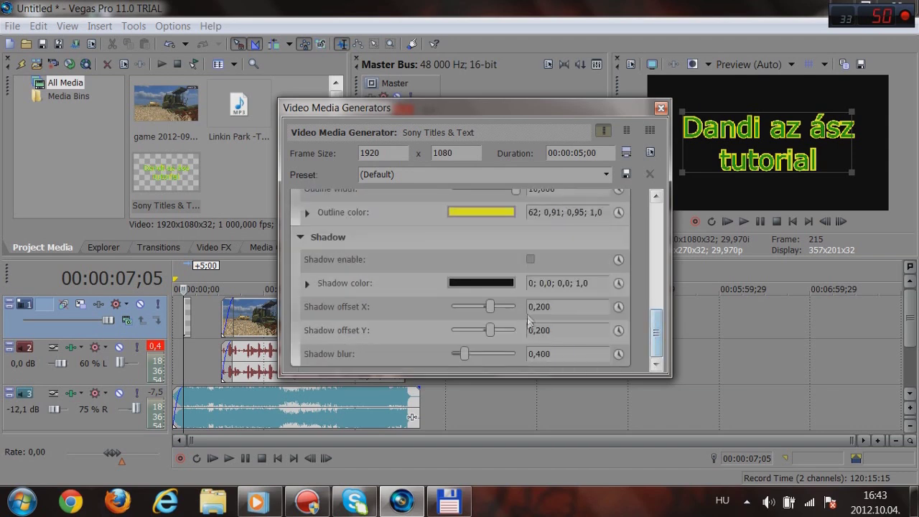
click(482, 283)
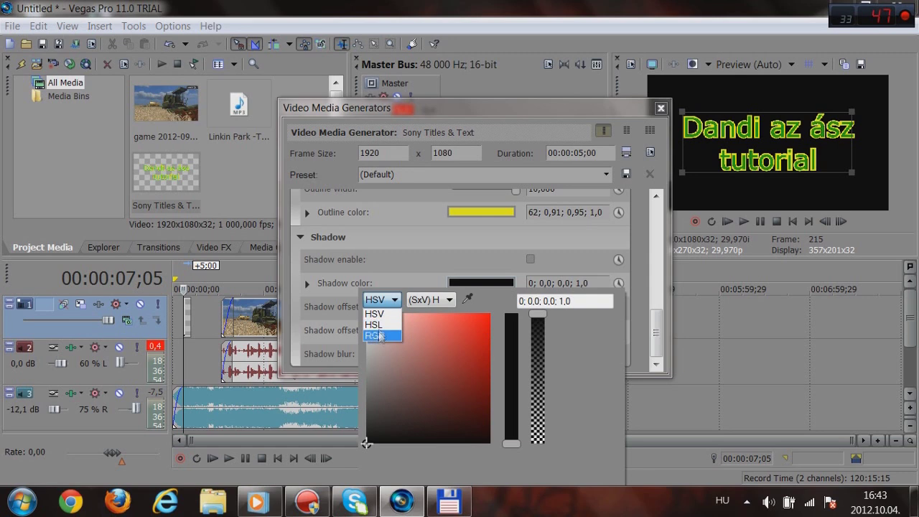
click(377, 329)
click(376, 329)
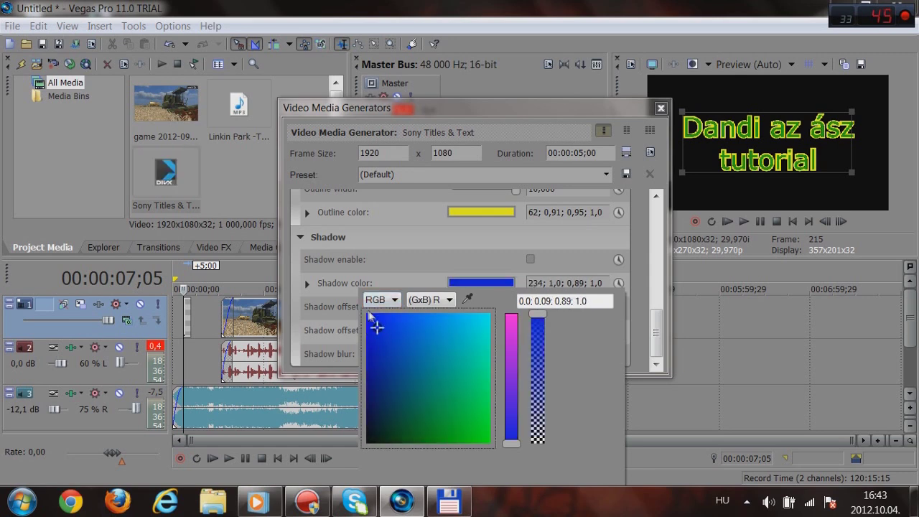
drag(377, 329, 366, 314)
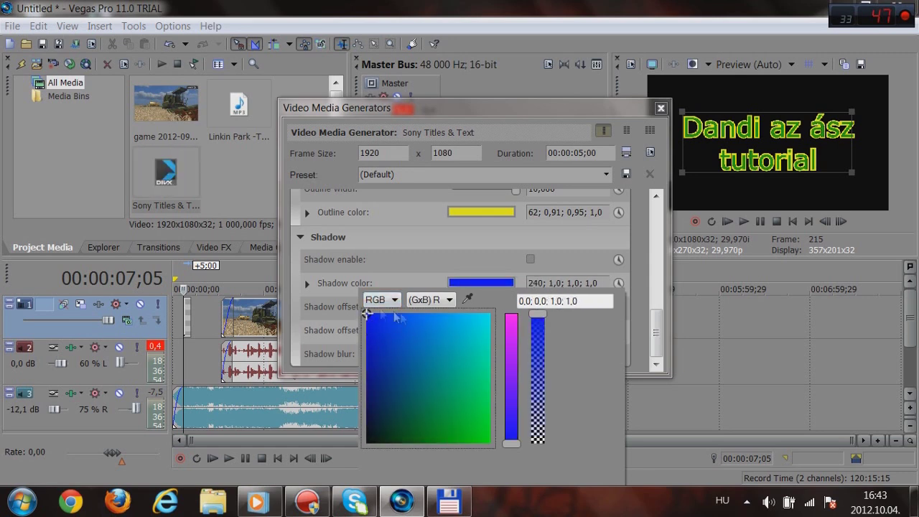
click(636, 308)
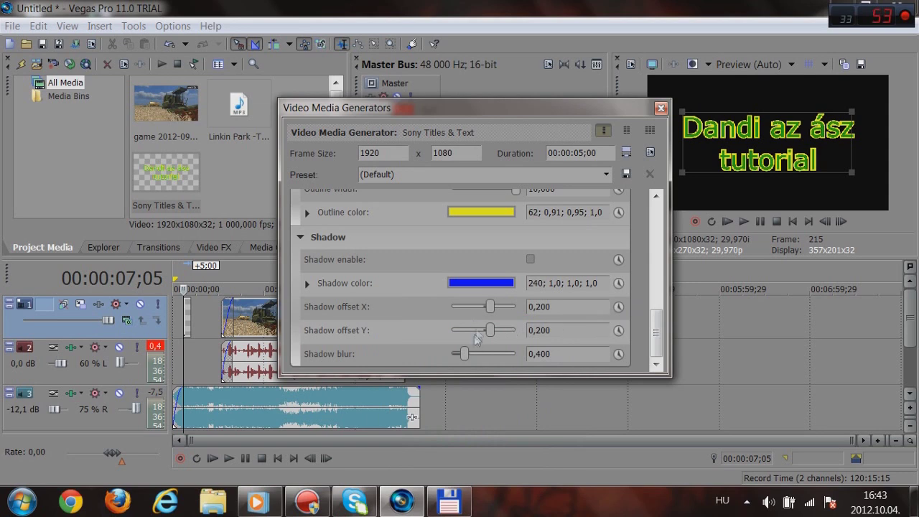
Set the shadow offset to X 0,011 and Y -0,095 and the blur to 0,000, and close the title's generator settings.
drag(490, 309, 469, 359)
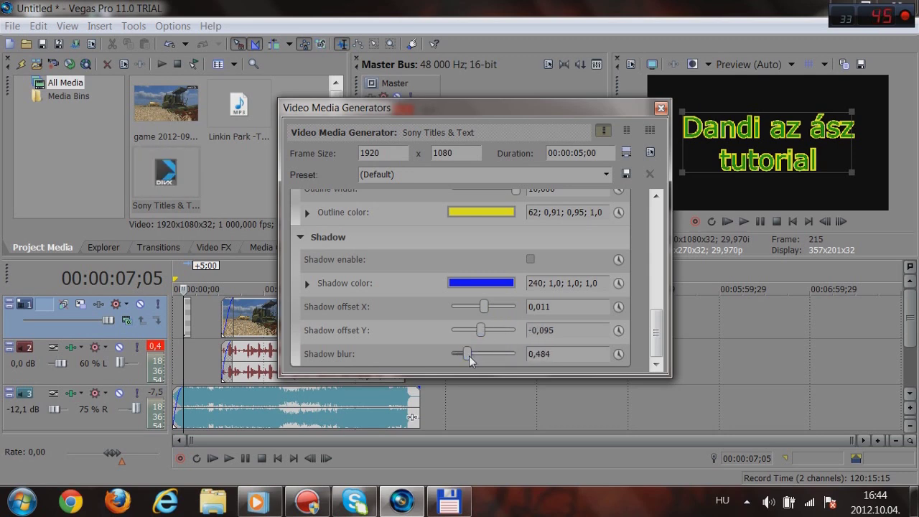
click(307, 283)
drag(655, 325, 655, 347)
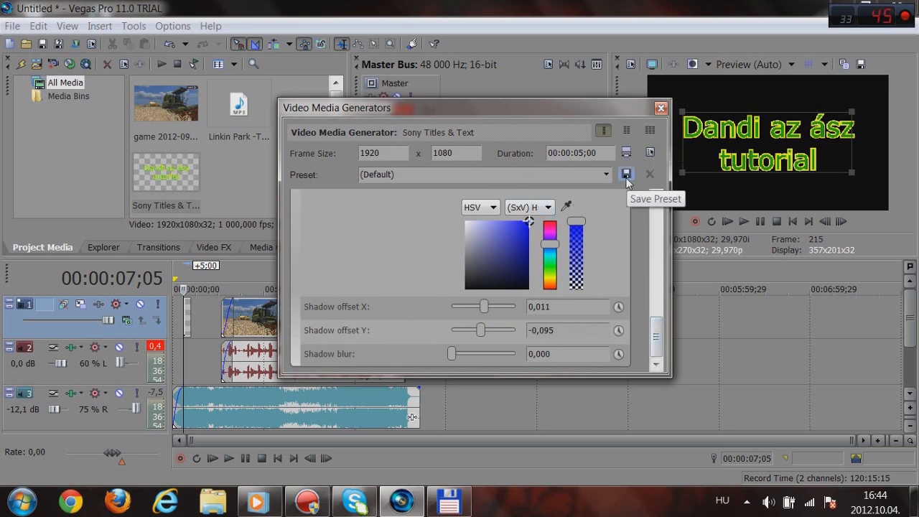
click(661, 108)
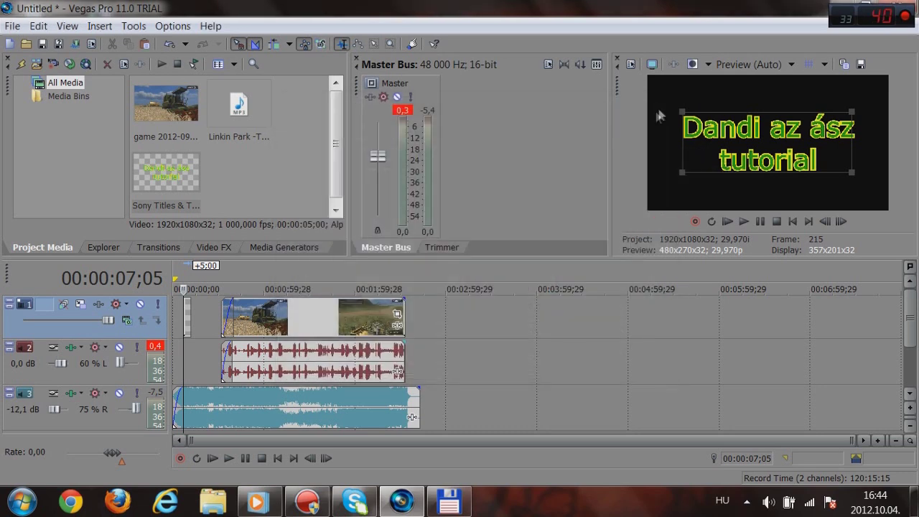
Lengthen the title event by 4;27, place it at the timeline start and move the game clip directly behind it.
mouse_move(190, 311)
mouse_down()
mouse_move(203, 316)
mouse_move(196, 322)
mouse_up()
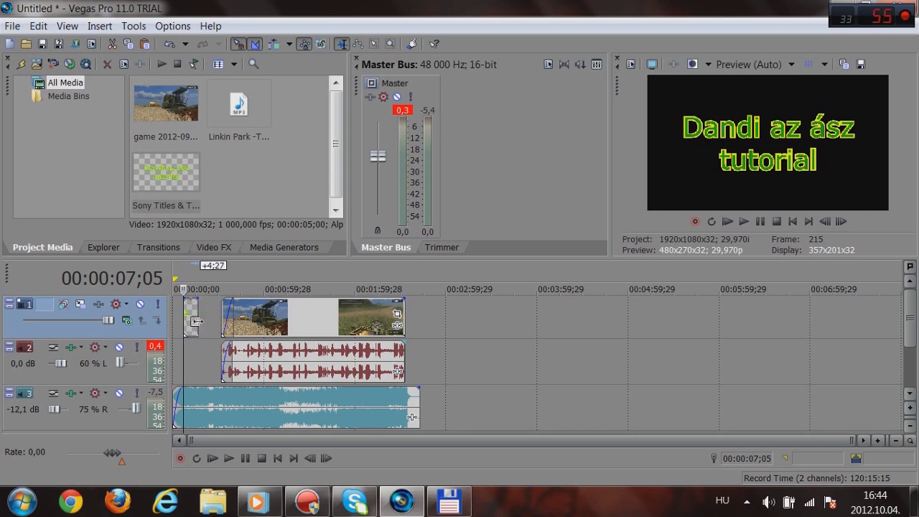
click(793, 221)
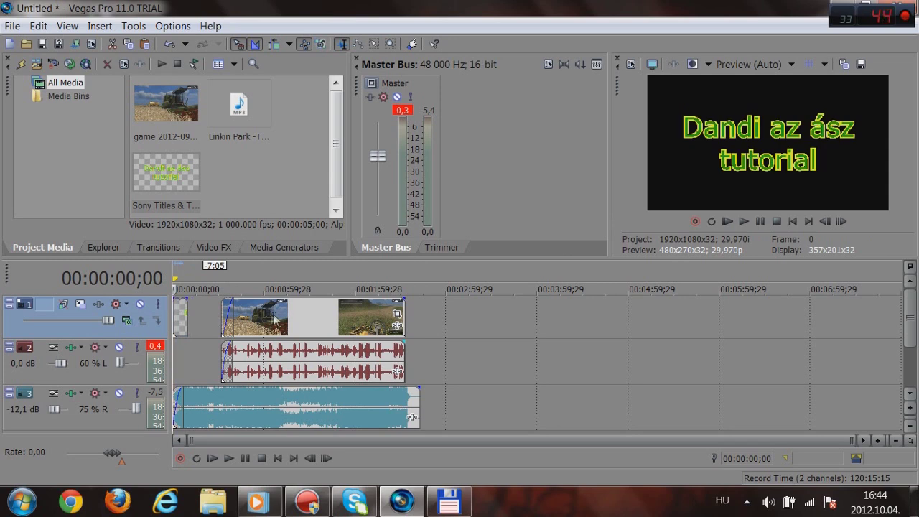
drag(280, 320, 247, 320)
click(255, 402)
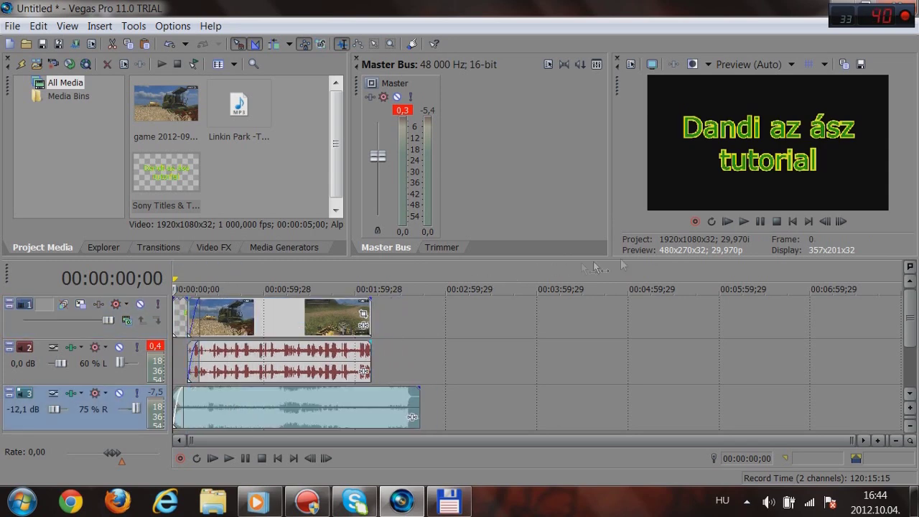
Play the project from the start through the title into the game clip, and return to the beginning.
click(743, 222)
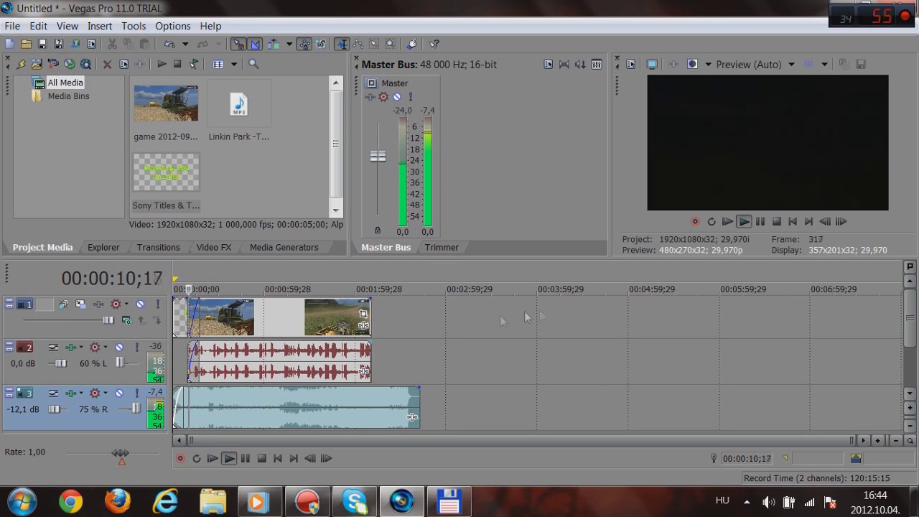
click(764, 226)
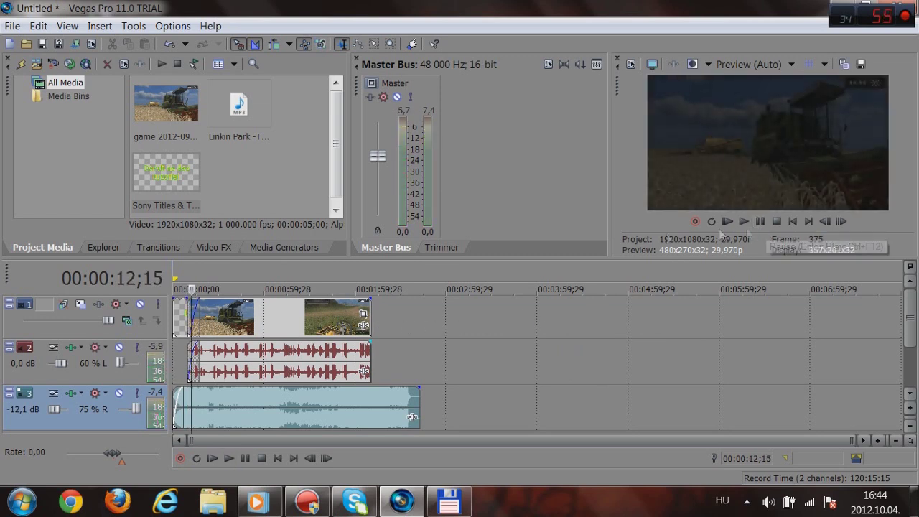
click(793, 221)
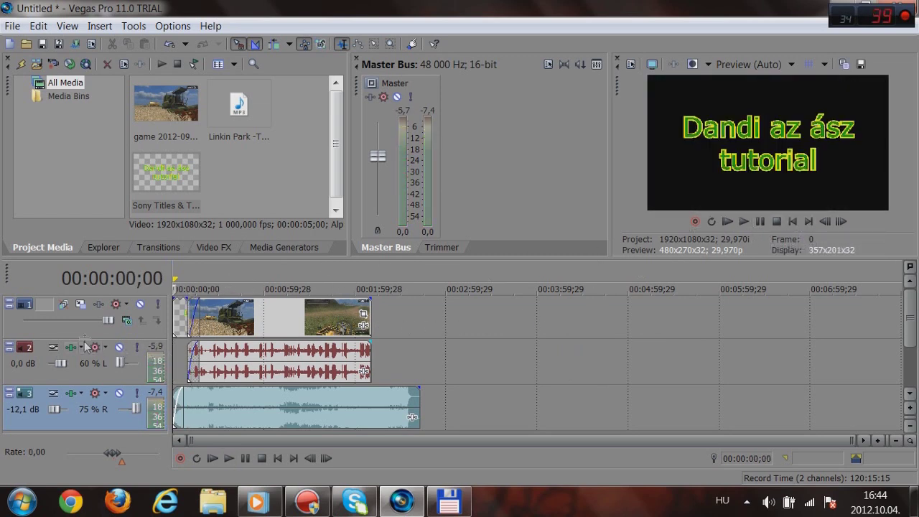
Add a fade-out to the end of the title event and play the transition into the game clip.
drag(184, 300, 193, 299)
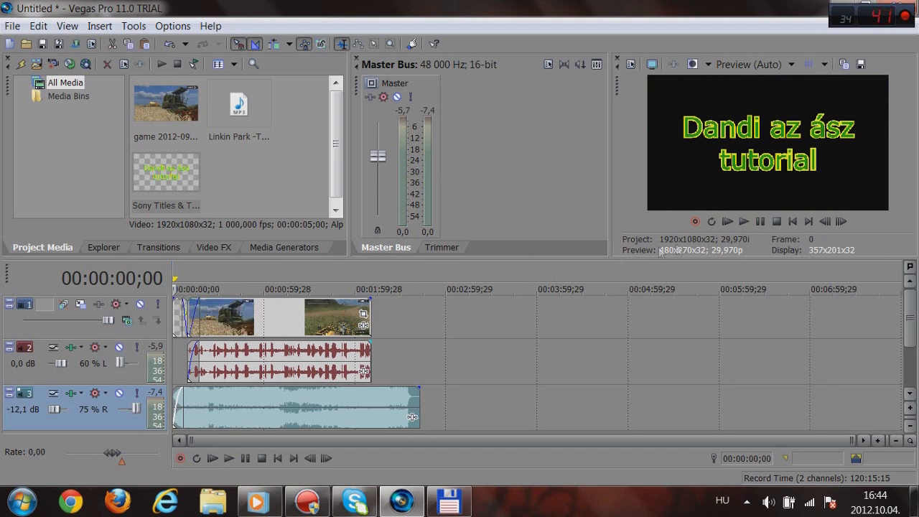
click(738, 225)
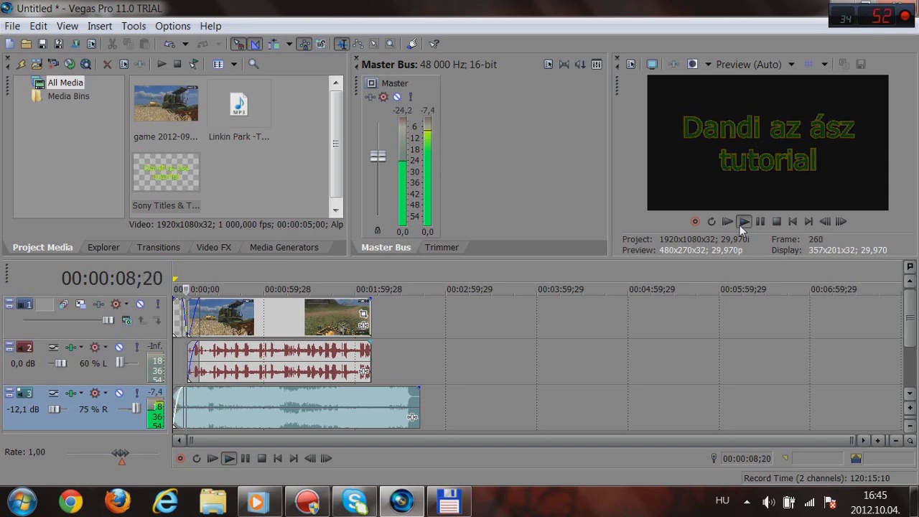
click(760, 222)
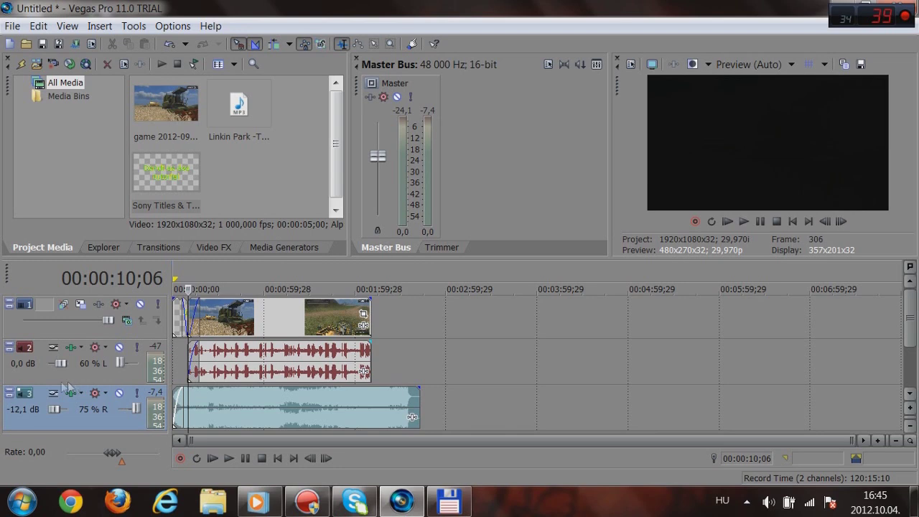
Minimize the song track, insert a new video track and move the title onto it above the start of the game clip.
click(10, 392)
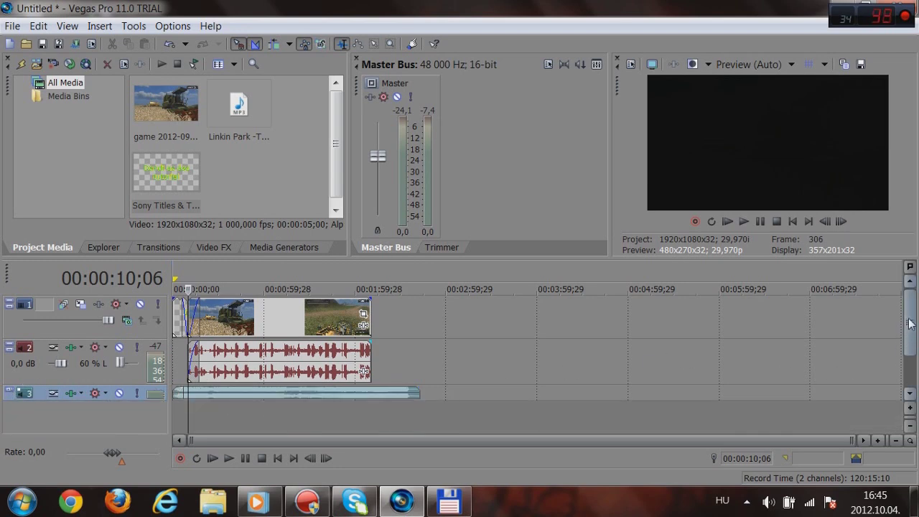
right_click(238, 417)
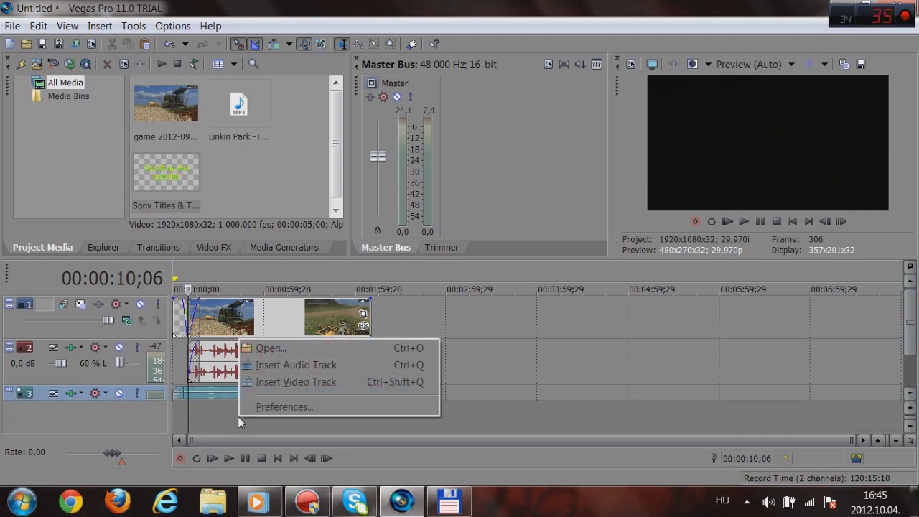
click(312, 380)
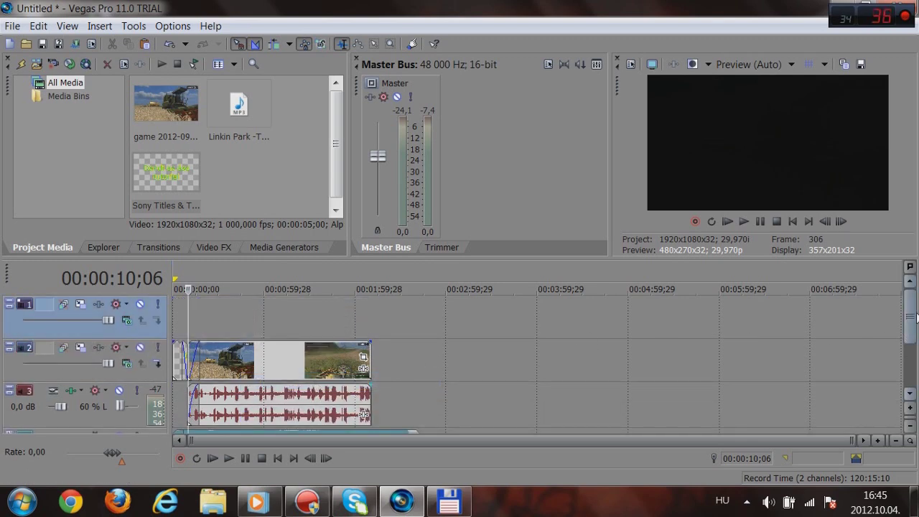
drag(177, 352, 194, 319)
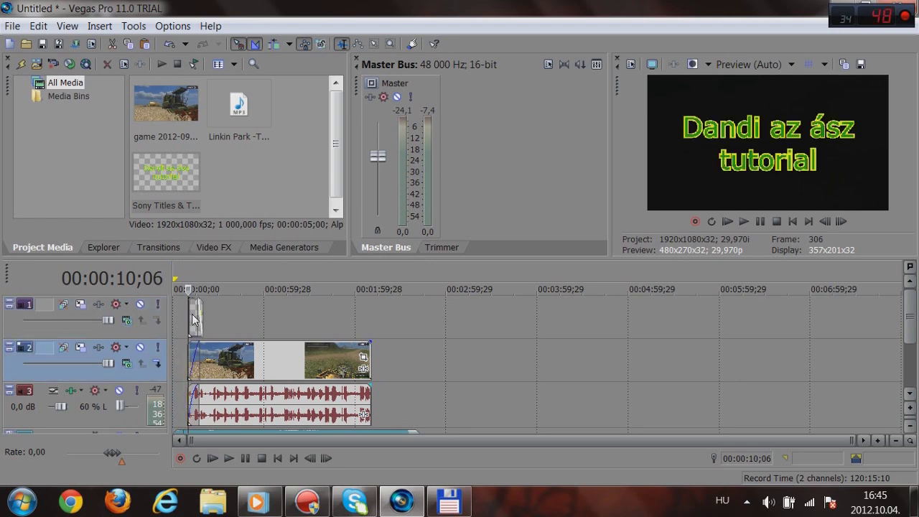
Shrink the title track to 800,38 by 450,21 with Track Motion and move the game clip to the timeline start.
click(79, 306)
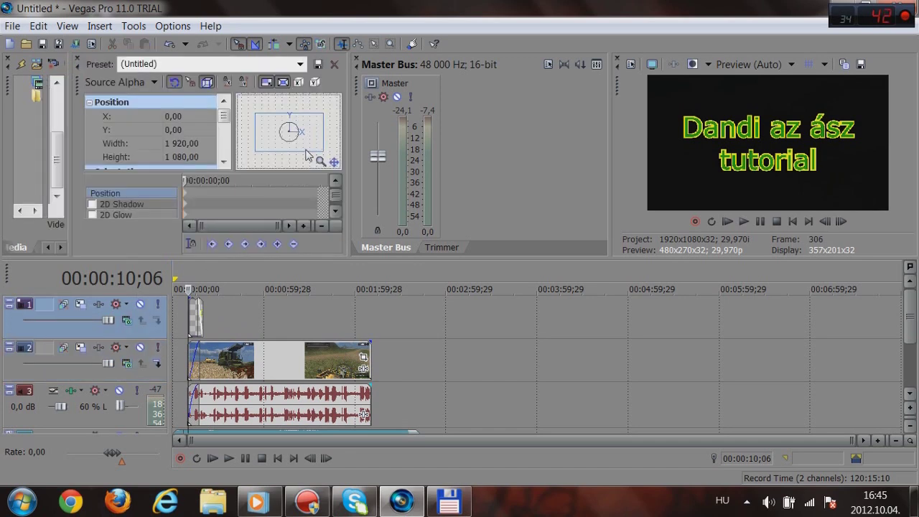
drag(256, 119, 275, 130)
drag(216, 363, 202, 363)
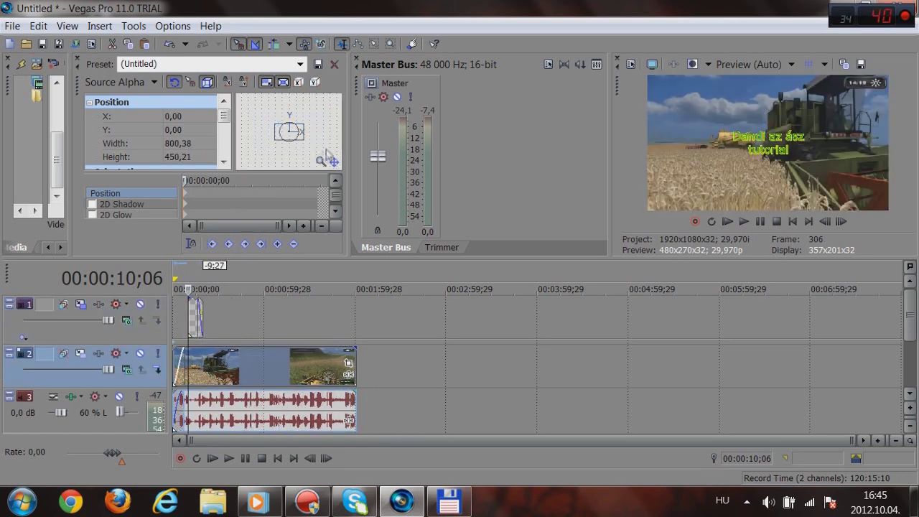
Resize the title track to 1 424,91 by 801,51, position it at X -397,89 and Y 284,21, and tilt it counterclockwise.
drag(296, 140, 286, 111)
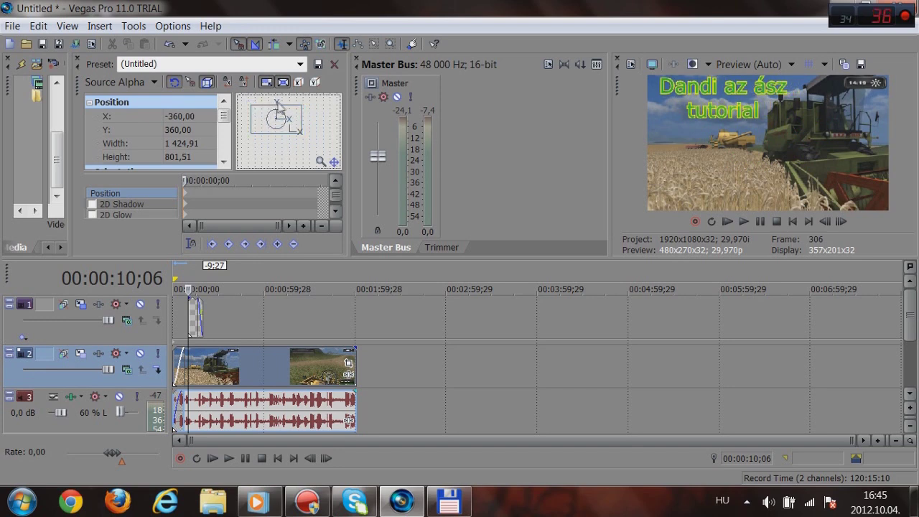
drag(275, 108, 277, 127)
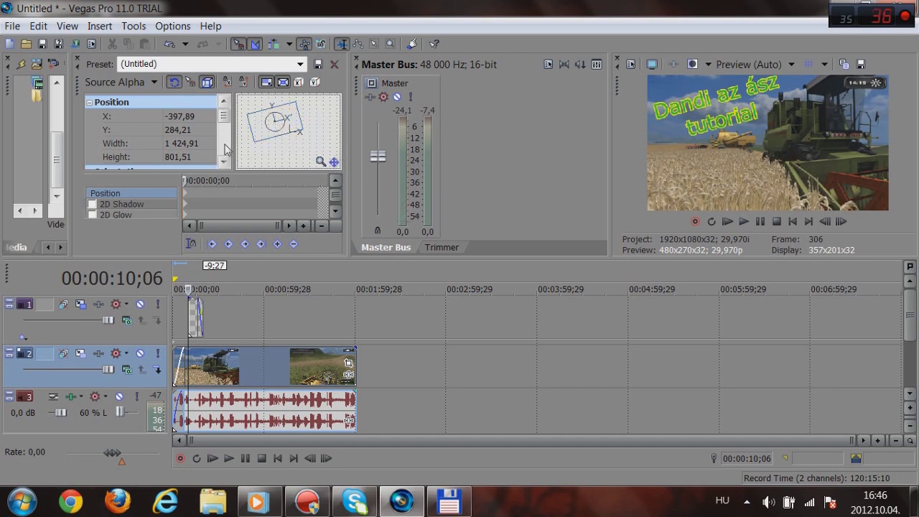
Enable the title track's 2D Shadow and set its color to dark red with R 60, G 0, B 0, A 255.
click(92, 205)
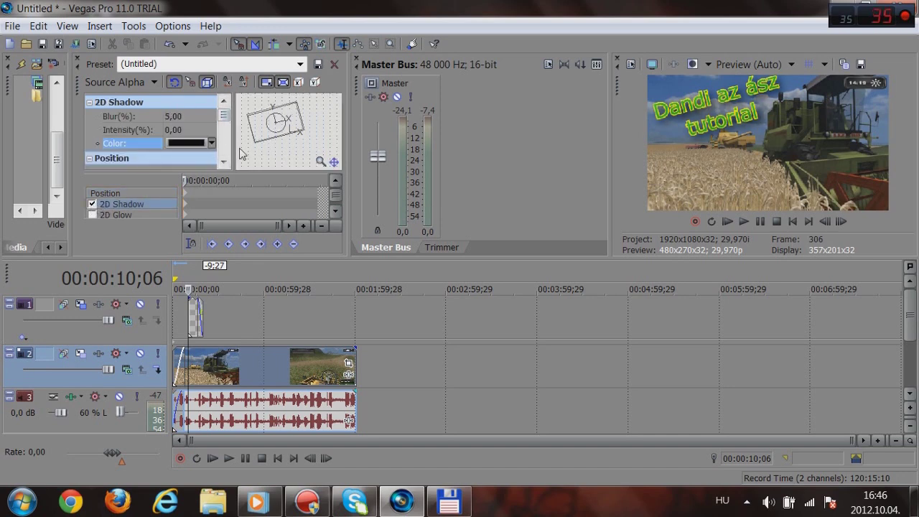
click(212, 144)
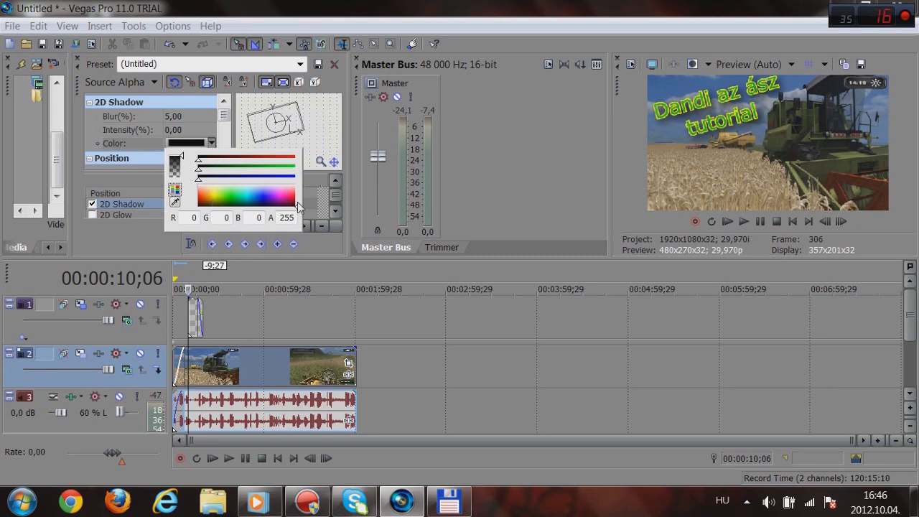
click(266, 203)
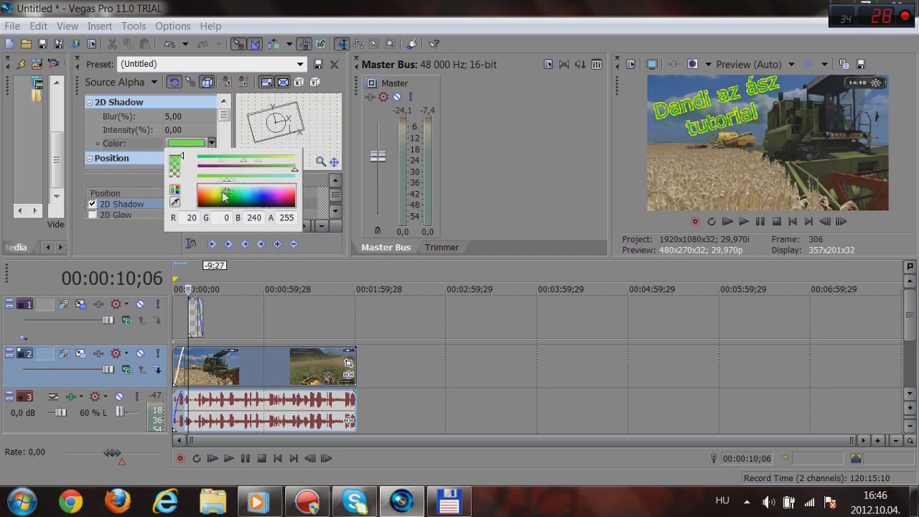
click(274, 199)
drag(275, 200, 295, 207)
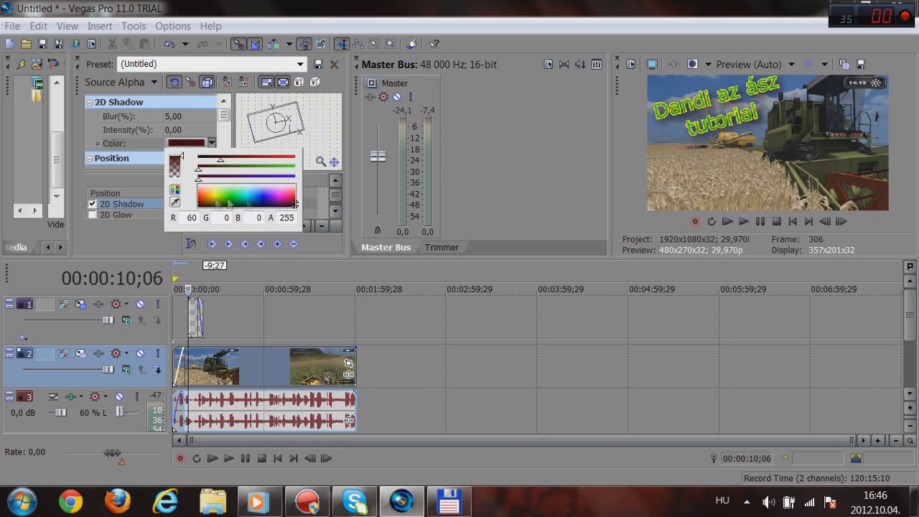
click(137, 171)
drag(223, 115, 226, 159)
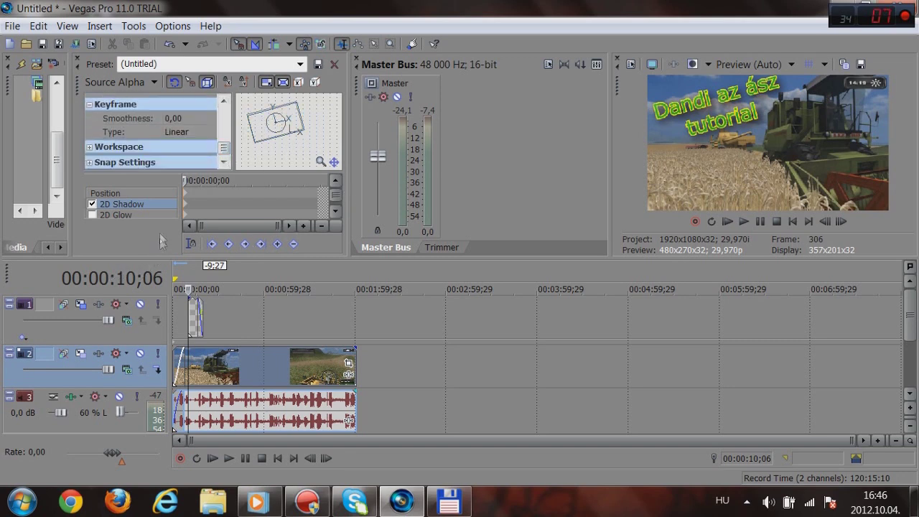
Enable 2D Glow on the title track and play back the title over the game clip.
click(92, 214)
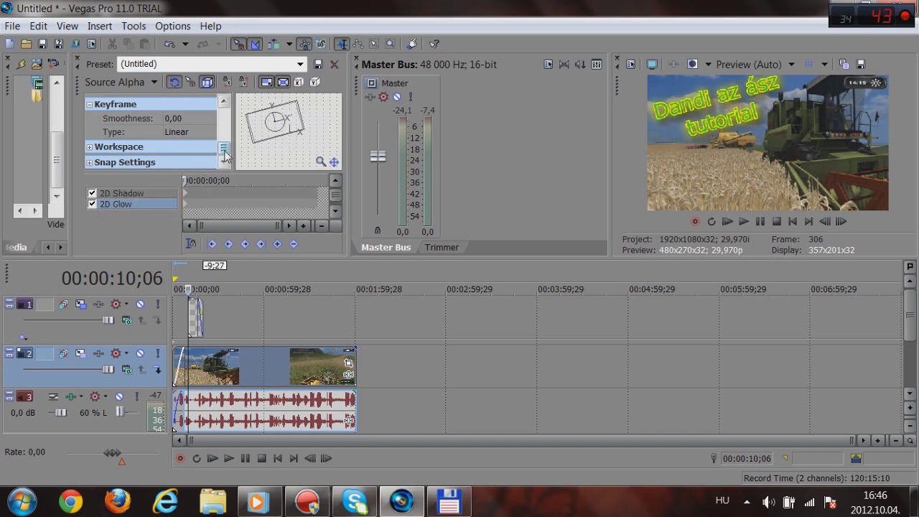
mouse_move(225, 153)
mouse_down()
mouse_move(224, 104)
mouse_move(224, 153)
mouse_up()
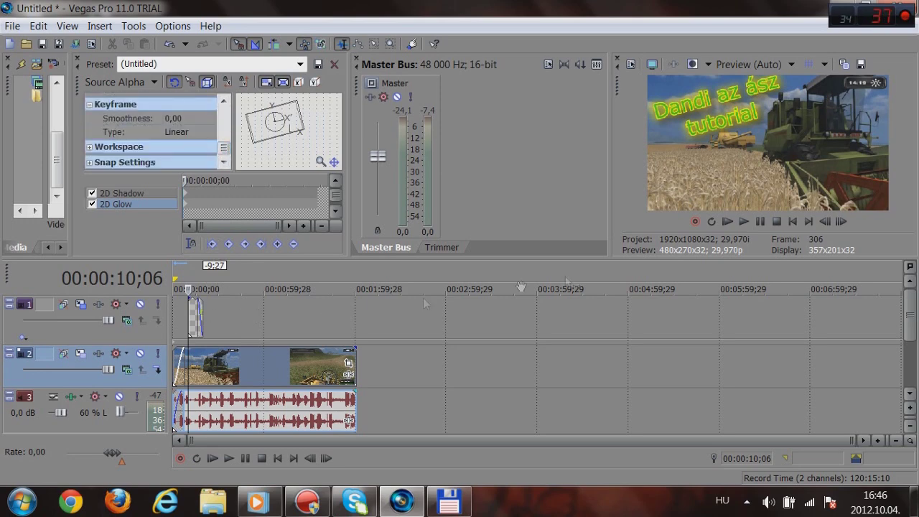
click(743, 220)
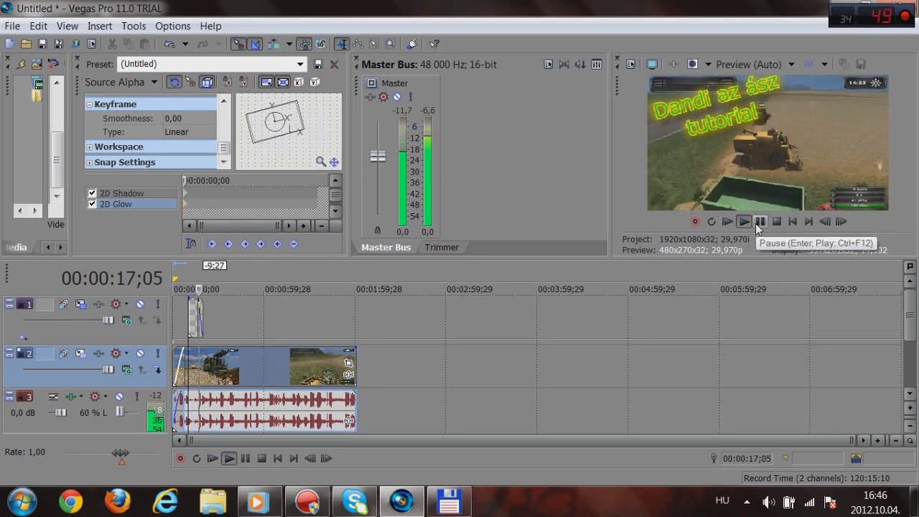
click(759, 222)
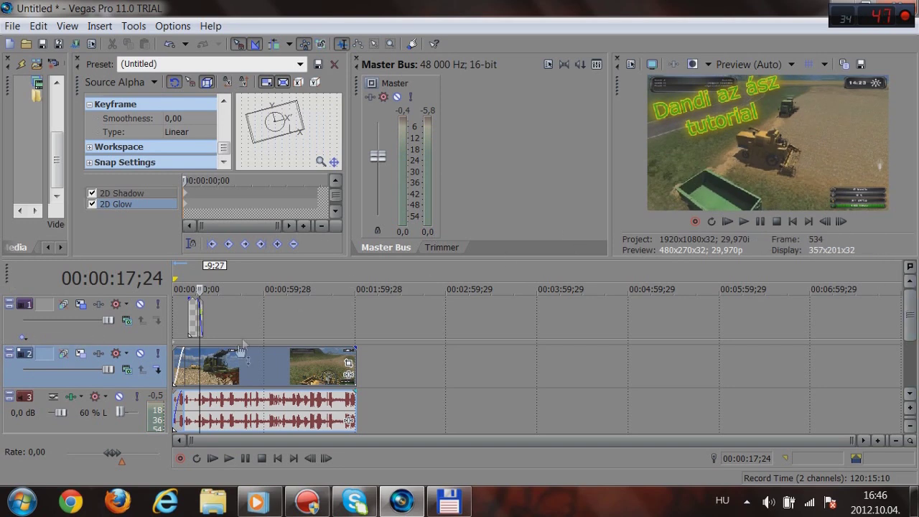
Play the timeline past the end of the title and check the song track beneath the game clip's audio.
click(746, 222)
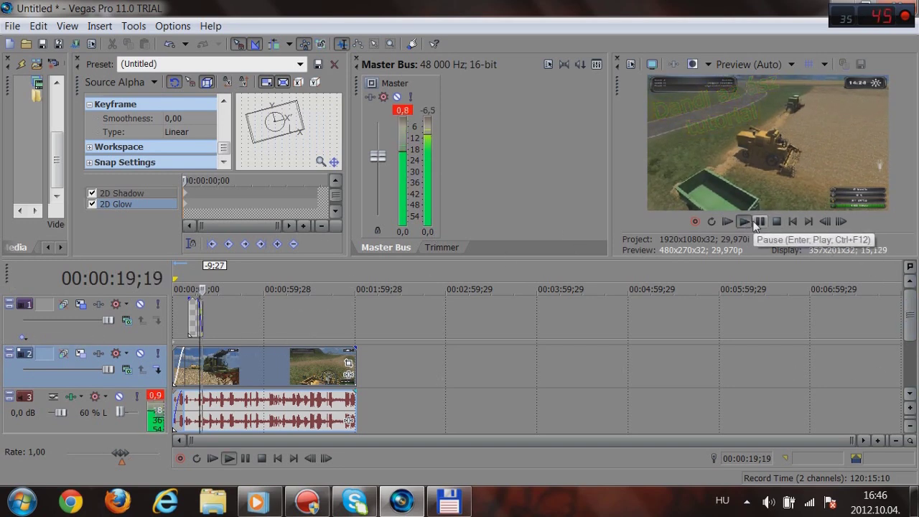
click(759, 222)
drag(910, 316, 910, 366)
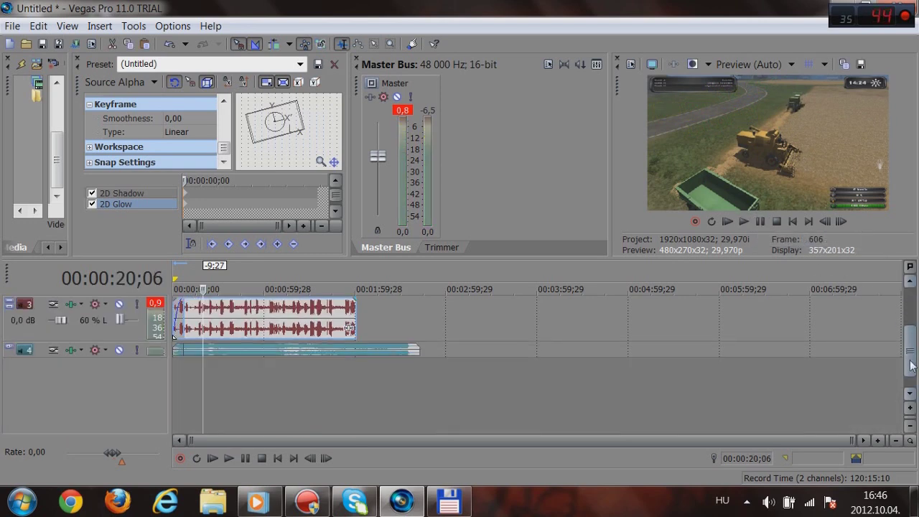
click(225, 349)
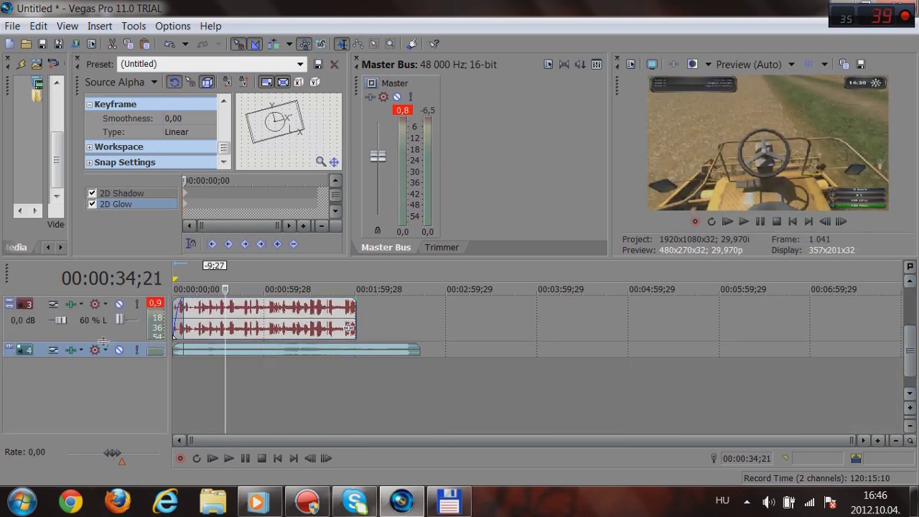
drag(910, 343, 912, 310)
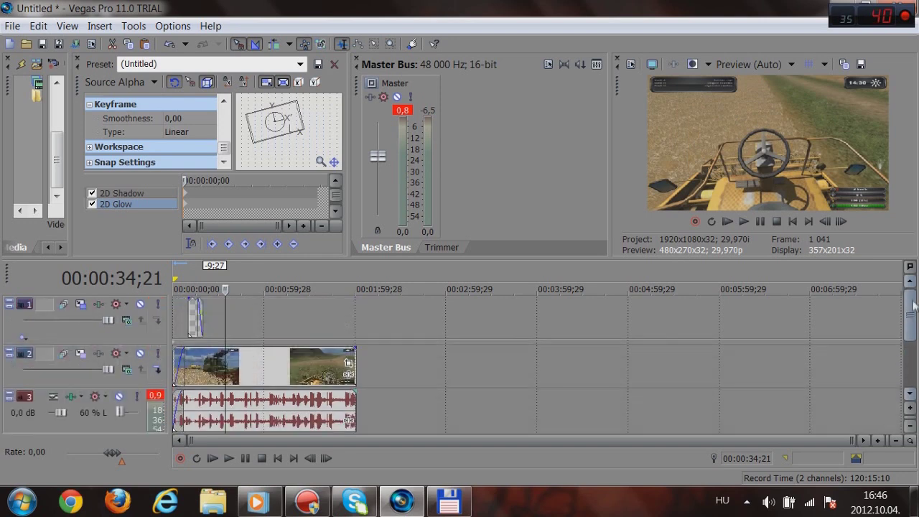
Move the title to the start of the game clip's track and shift the game clip so it follows the title.
click(195, 316)
drag(195, 316, 181, 358)
drag(263, 370, 253, 370)
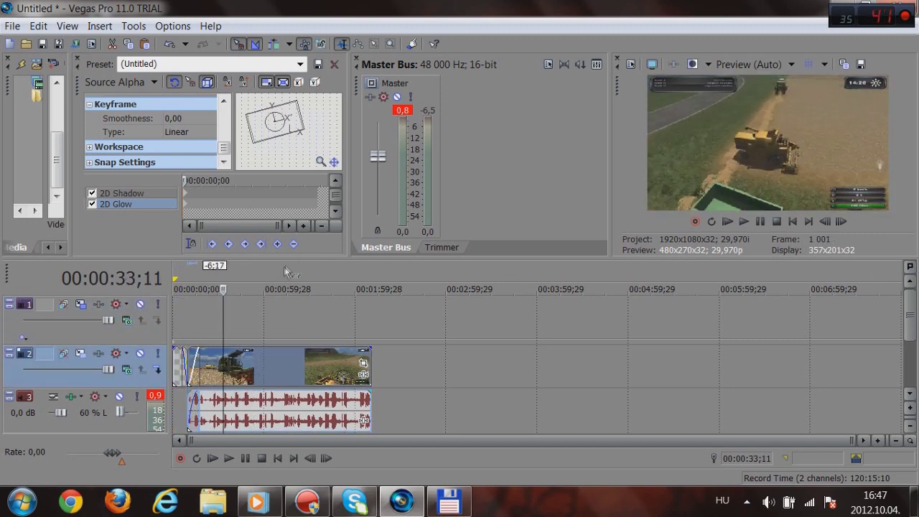
click(449, 501)
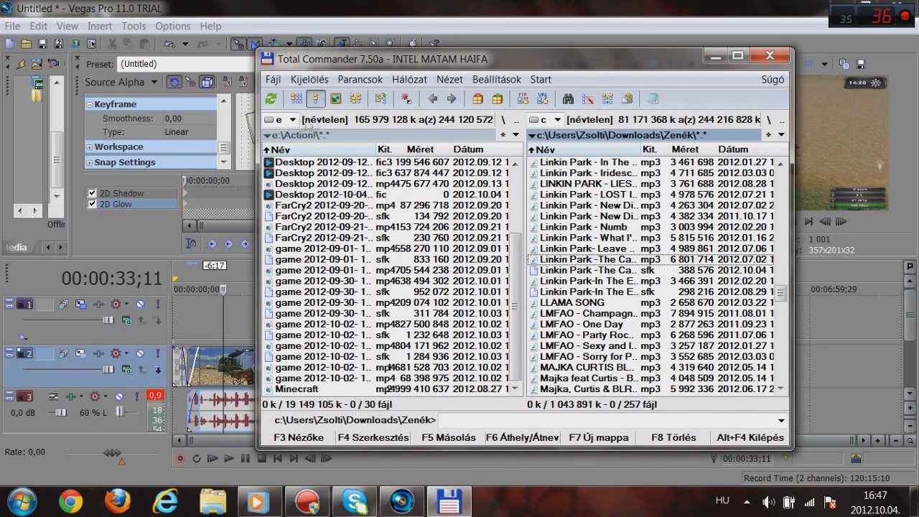
click(299, 281)
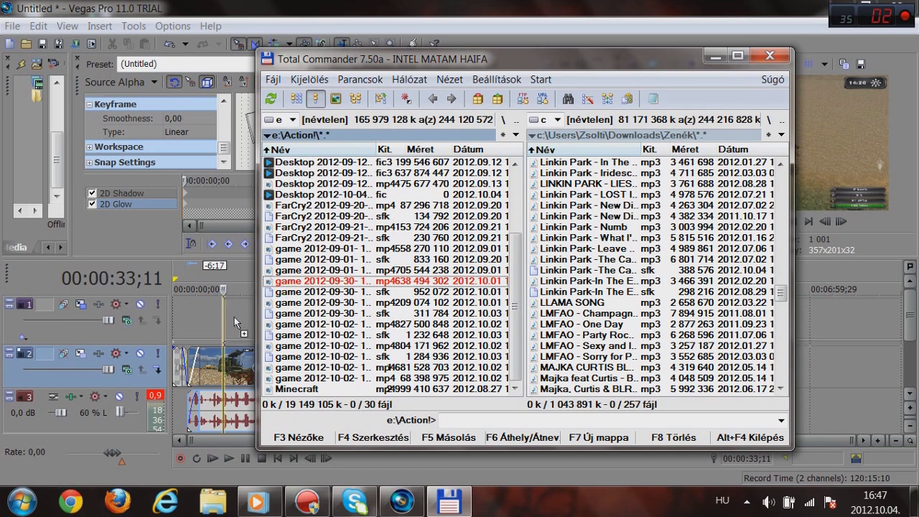
drag(234, 317, 250, 317)
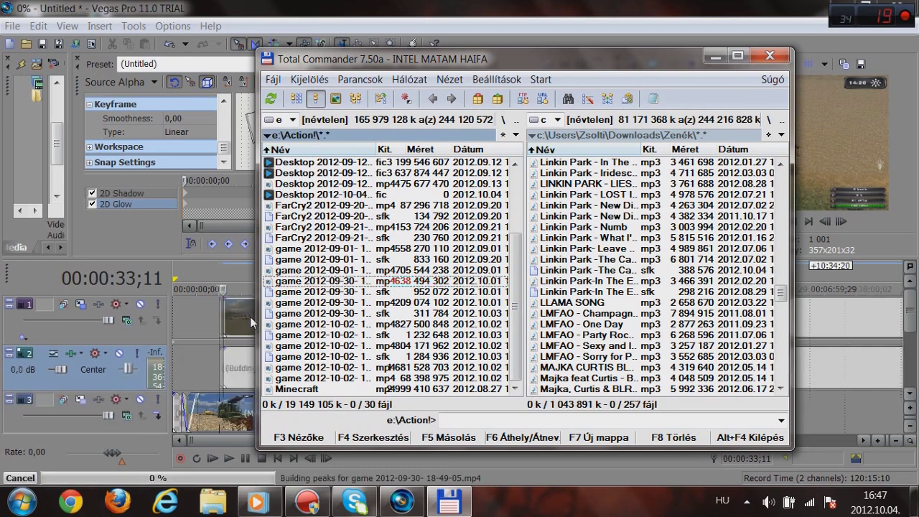
click(770, 56)
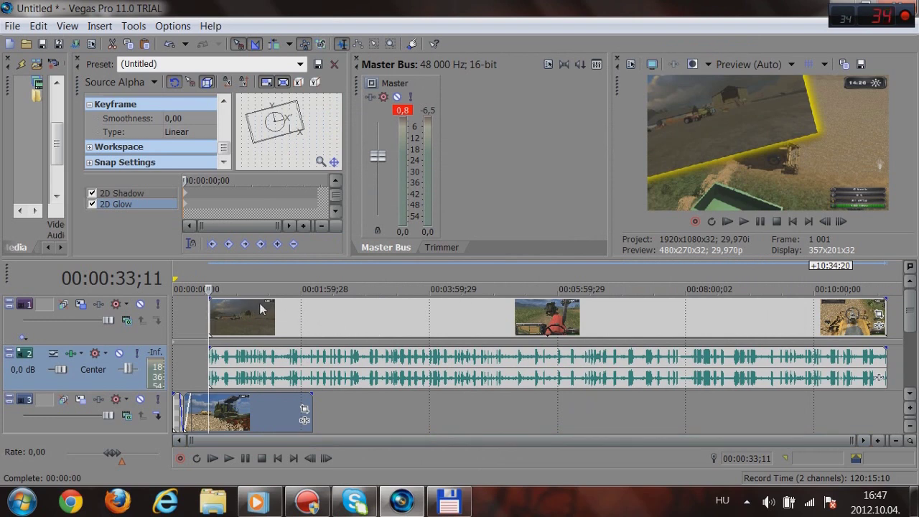
Cut the added video off after 00:02:23;14 and align it with the start of the game clip below.
click(293, 289)
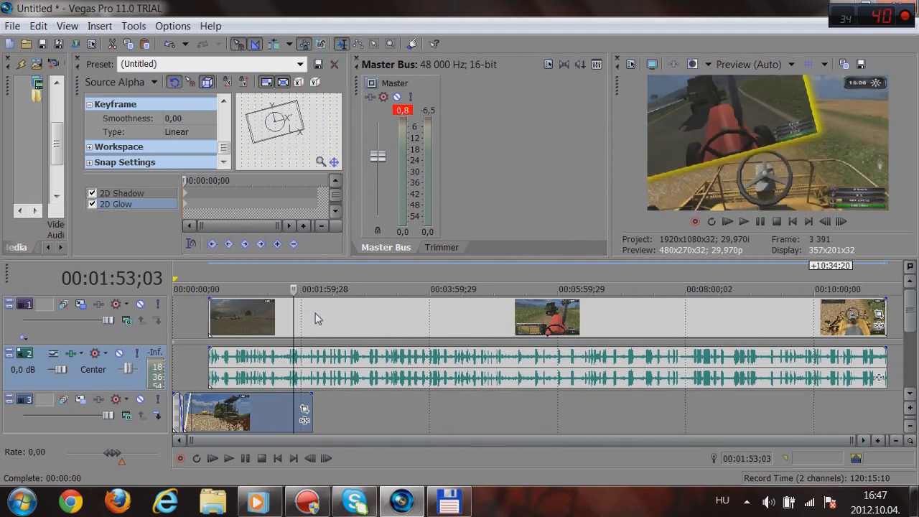
click(321, 286)
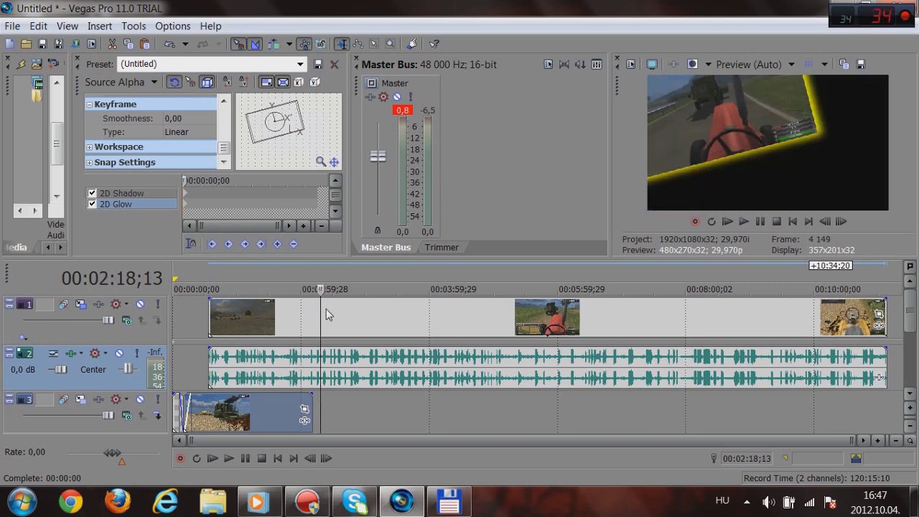
click(326, 309)
key(s)
right_click(351, 317)
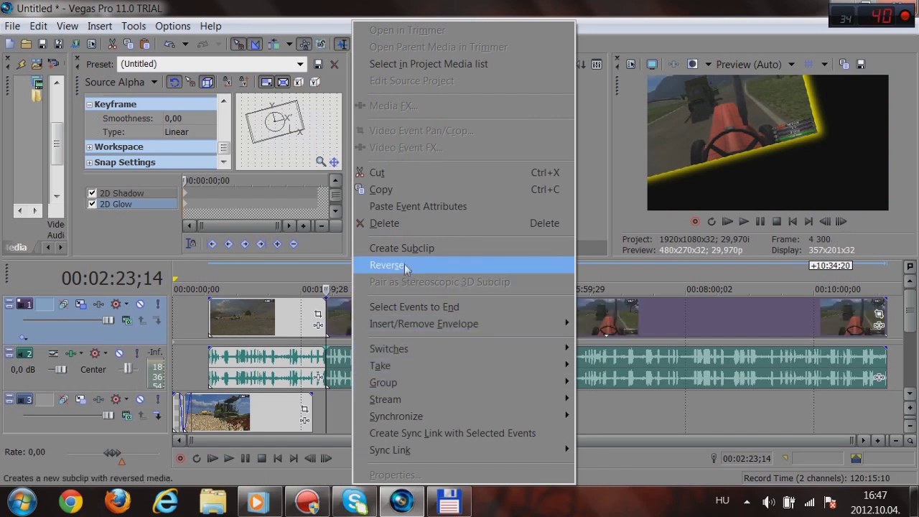
click(379, 172)
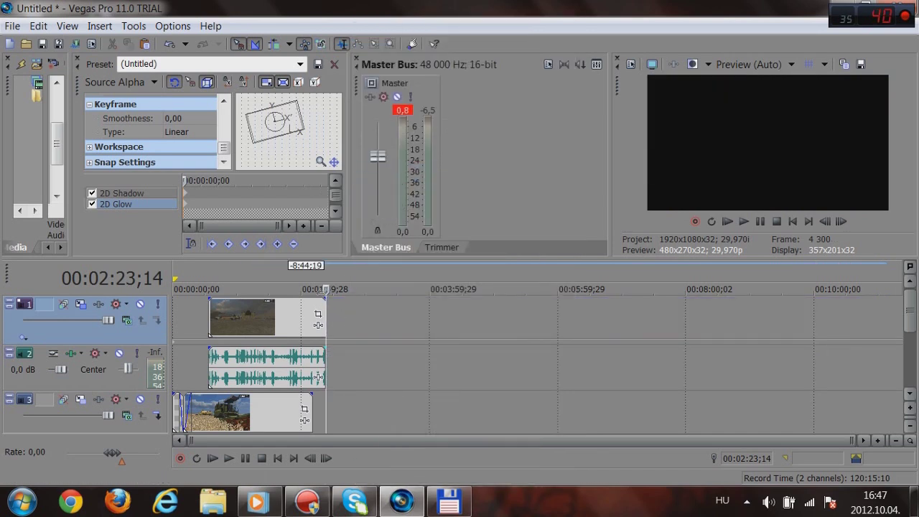
drag(276, 309, 253, 309)
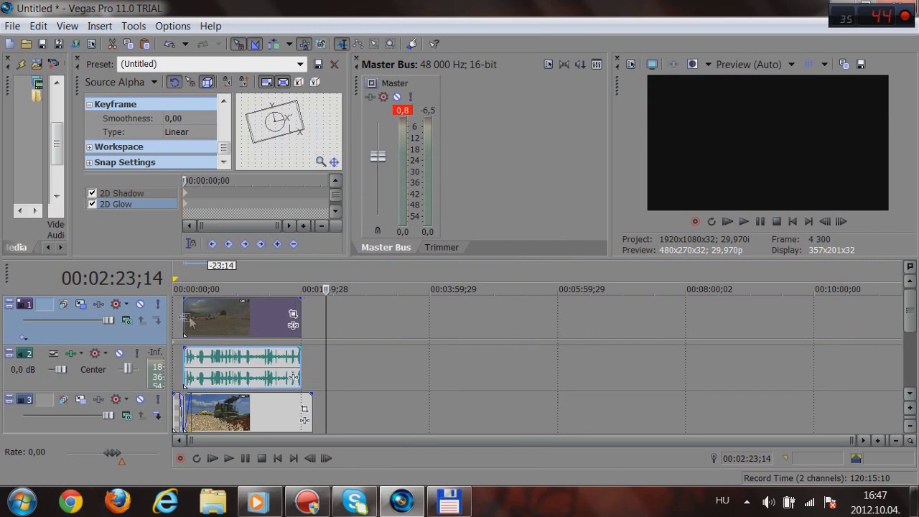
Play back the timeline from the beginning through the title into the overlaid video.
click(774, 224)
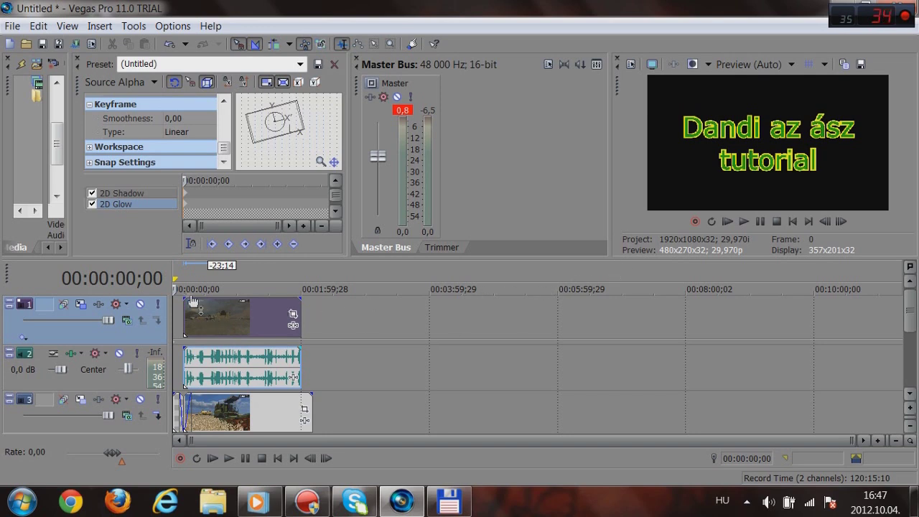
key(space)
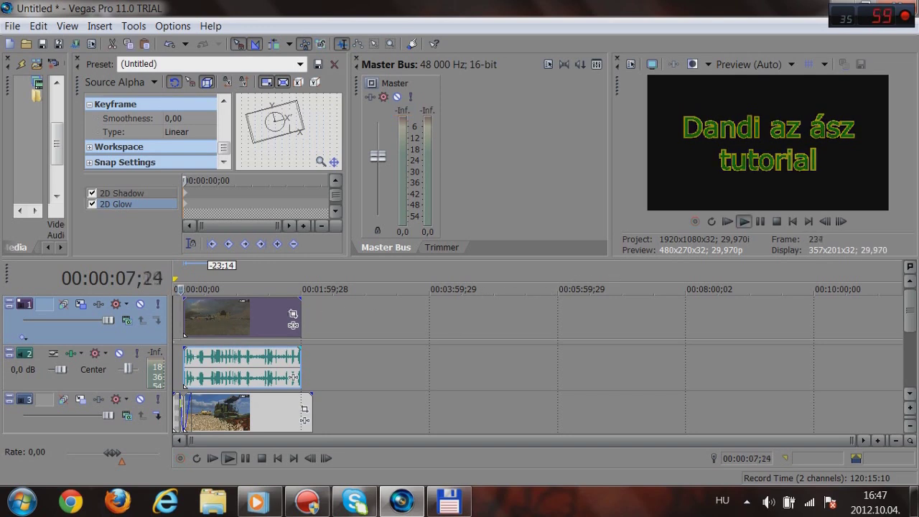
click(762, 222)
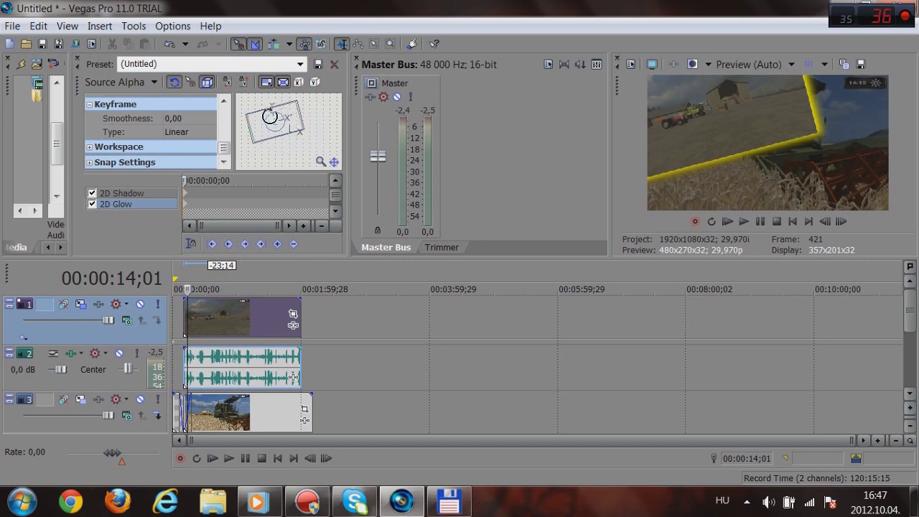
Turn off 2D Glow and 2D Shadow on the top track and try repositioning the shadow in Track Motion.
mouse_move(272, 99)
mouse_down()
mouse_move(287, 111)
mouse_move(281, 88)
mouse_move(274, 102)
mouse_up()
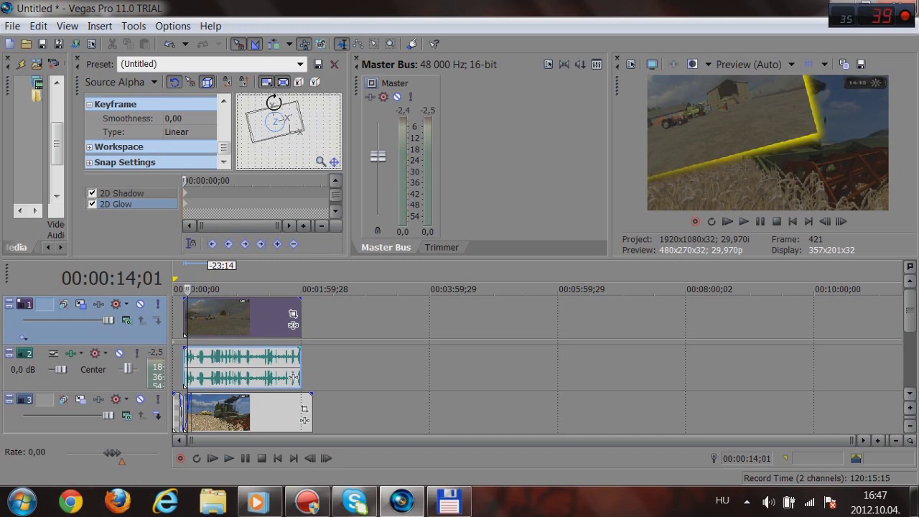
click(92, 204)
click(92, 193)
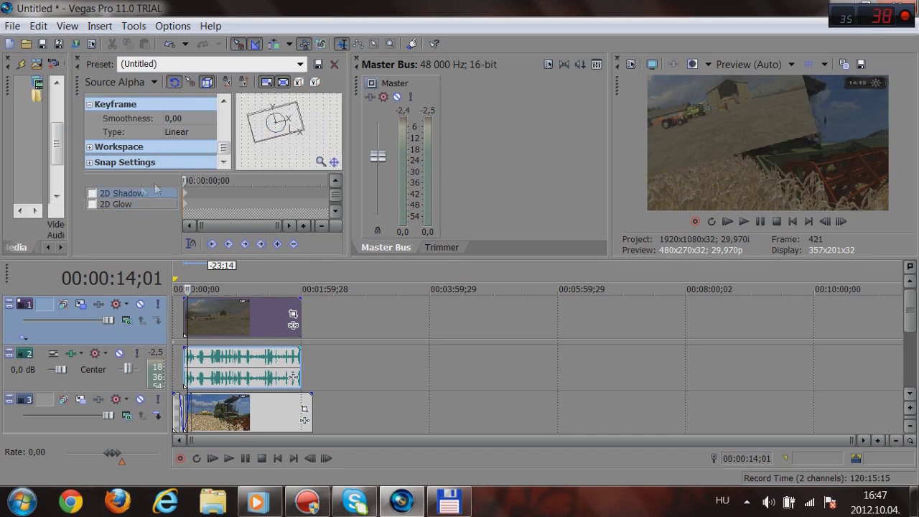
drag(276, 123, 295, 132)
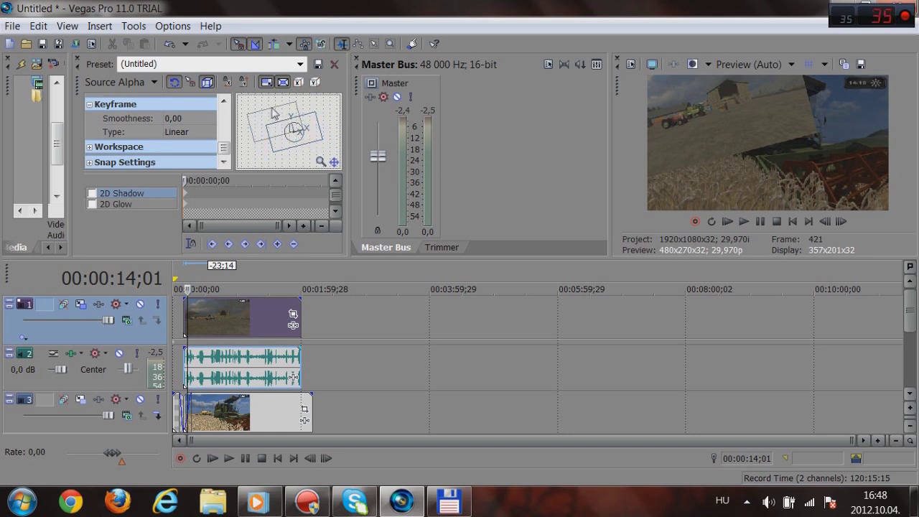
drag(298, 138, 278, 117)
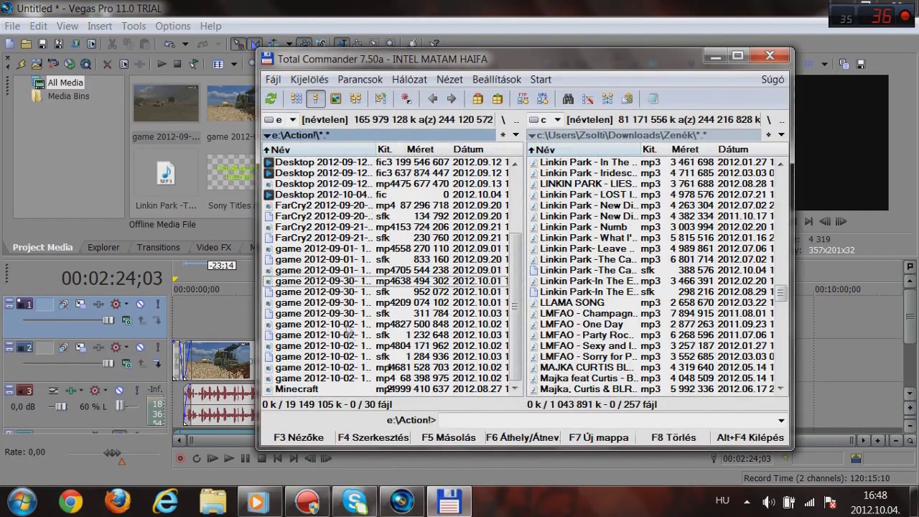
drag(321, 289, 218, 324)
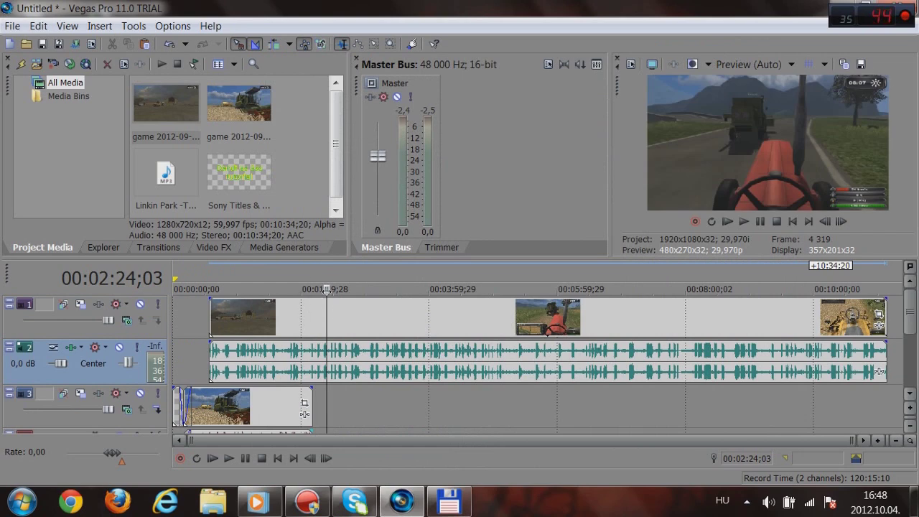
drag(280, 330, 243, 330)
Split the top video and its audio at 00:02:13;29 and cut the part after the split.
key(space)
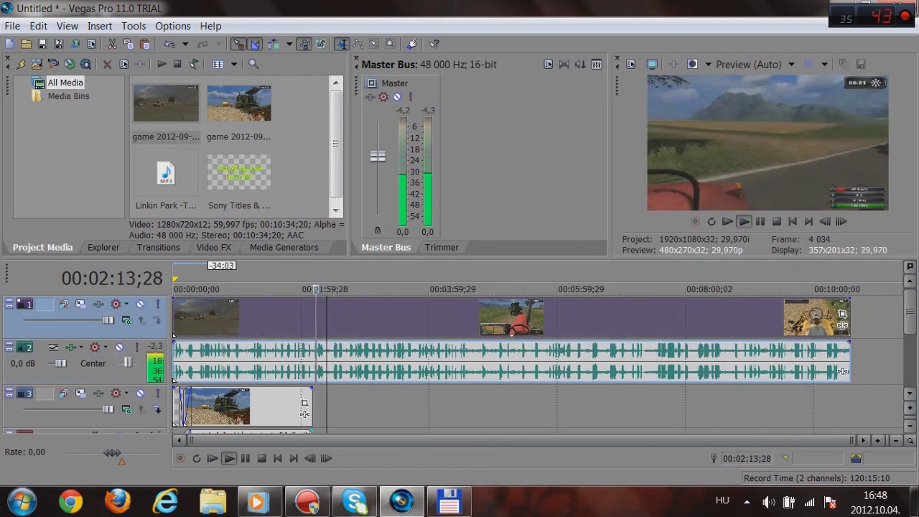
key(s)
right_click(347, 317)
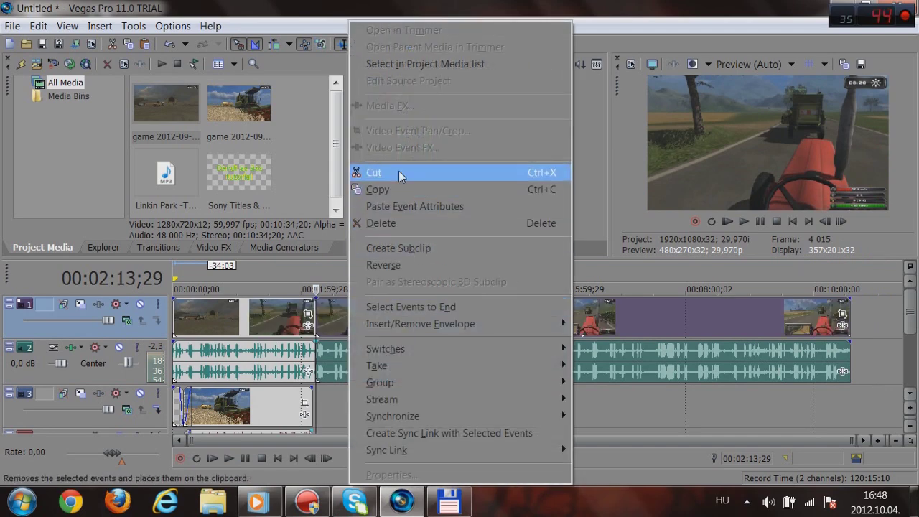
click(377, 175)
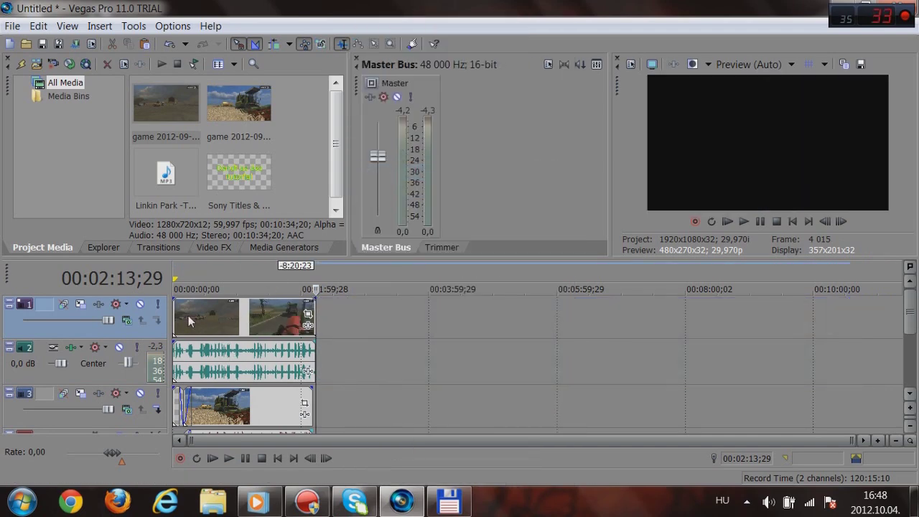
Move the title out to about 6 minutes on its track and shift the lower game clip to the timeline start.
click(792, 221)
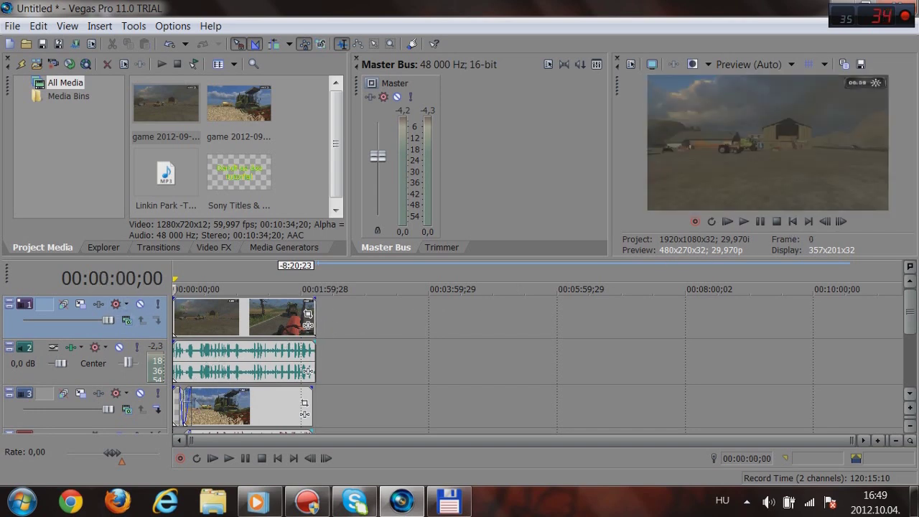
drag(181, 400, 635, 411)
drag(195, 395, 174, 393)
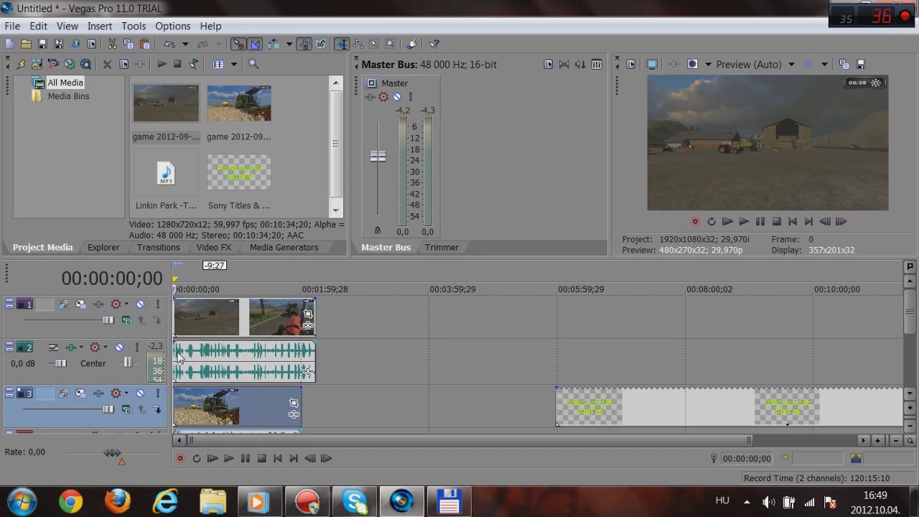
Shrink the top track to 696,14 by 391,58 with Track Motion and position it at X -625,26 and Y 360,00.
click(79, 309)
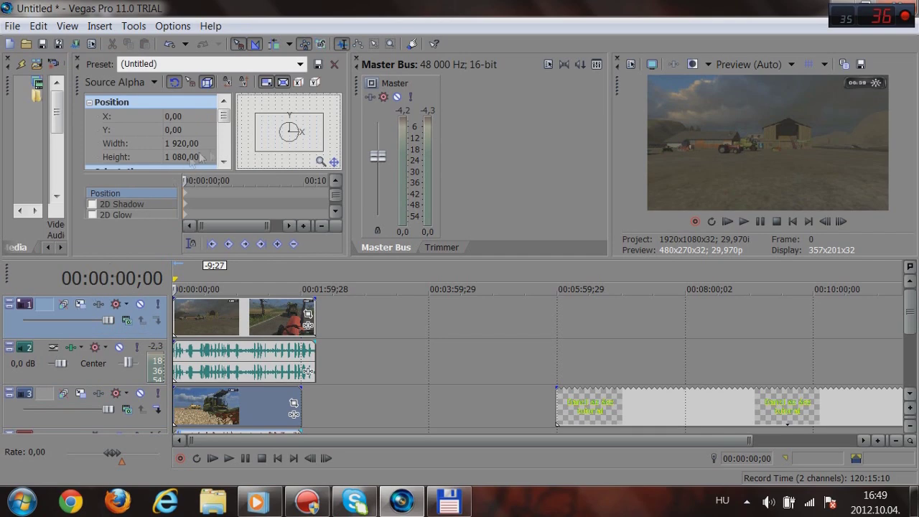
drag(288, 136, 265, 124)
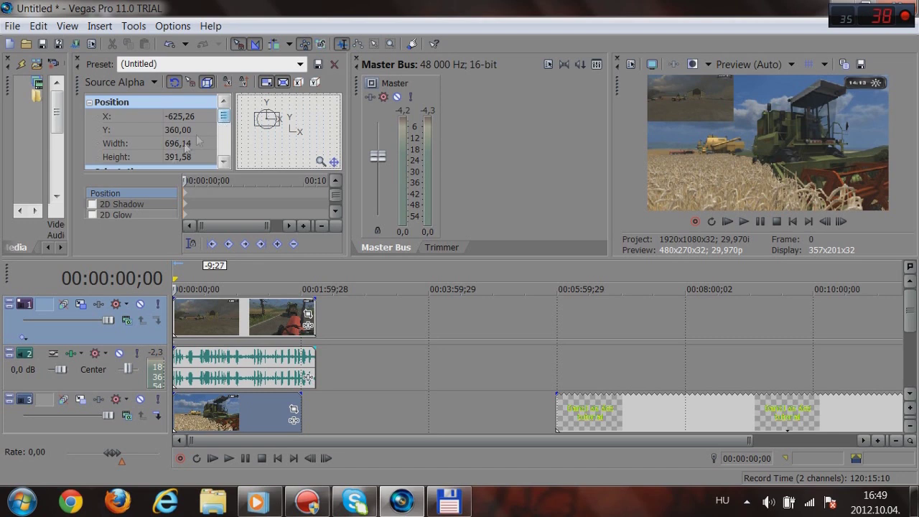
Try 2D Shadow on the top track, switch it off again, and shift the shadow's outline away from the picture.
click(116, 204)
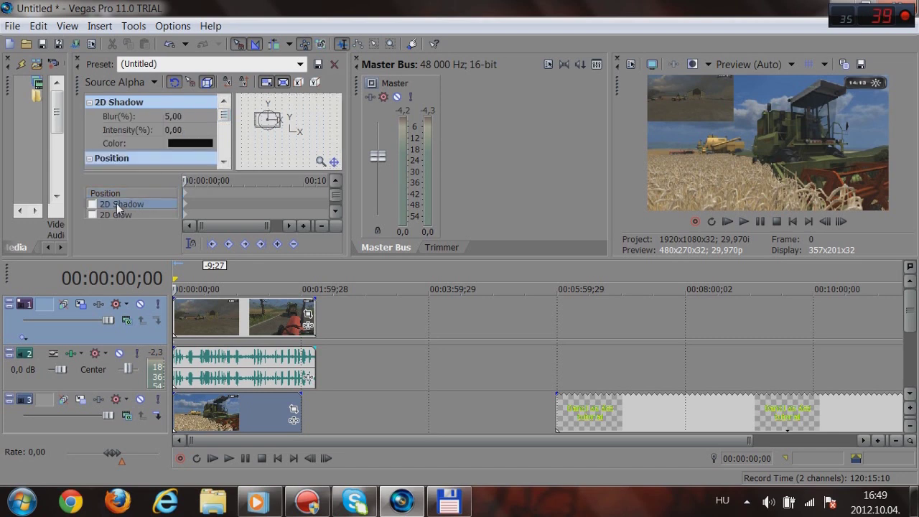
click(93, 204)
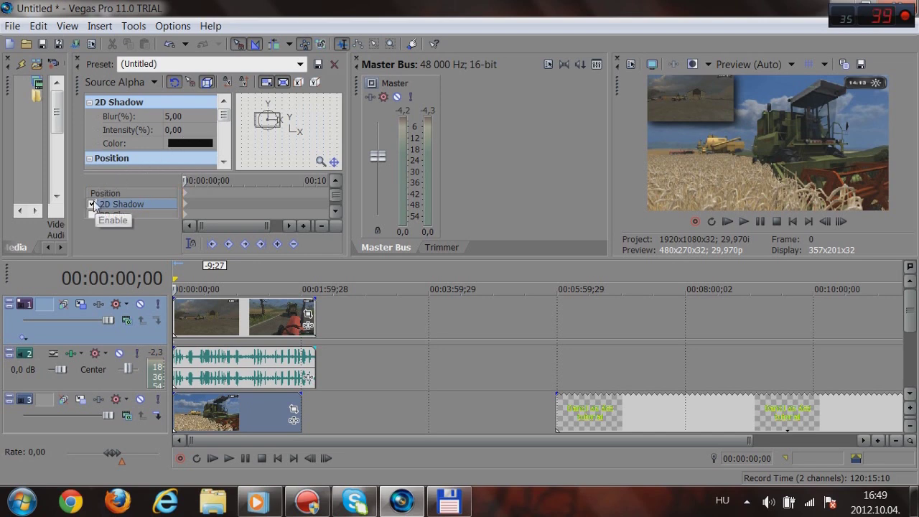
click(93, 204)
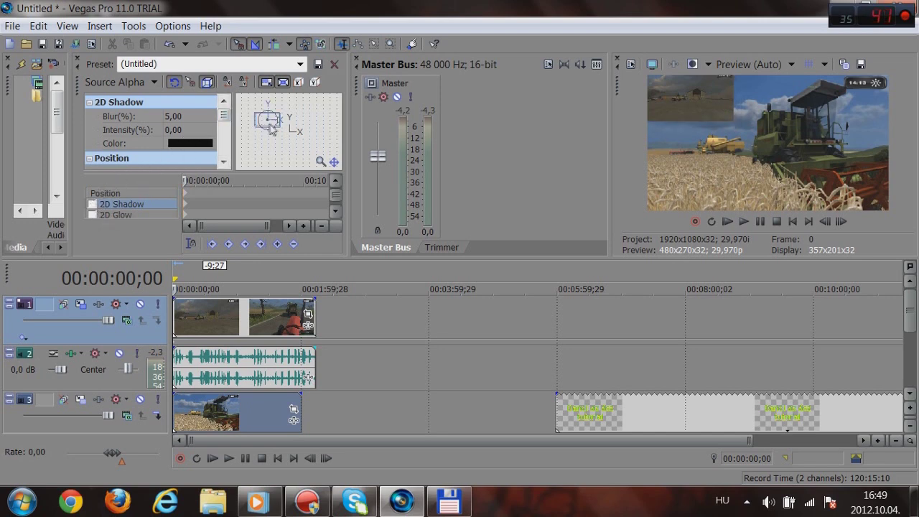
drag(273, 120, 242, 146)
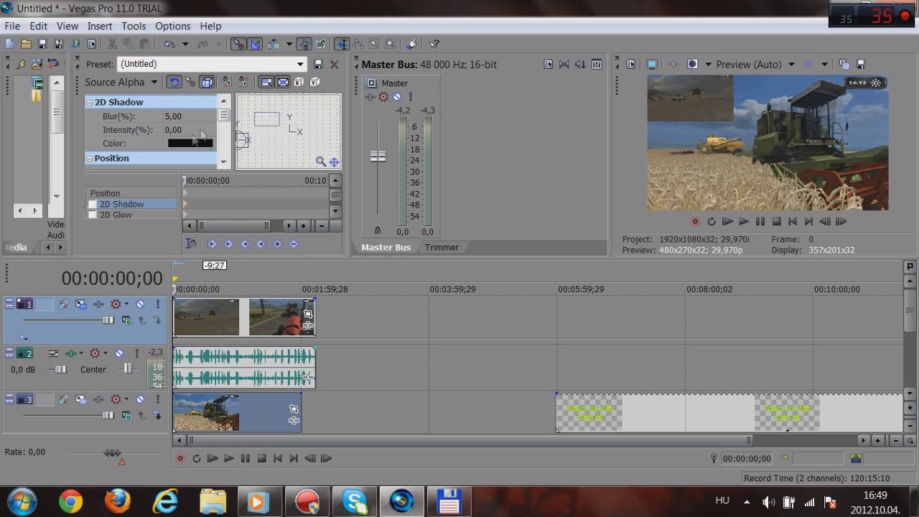
mouse_move(224, 115)
mouse_down()
mouse_move(223, 159)
mouse_move(223, 112)
mouse_up()
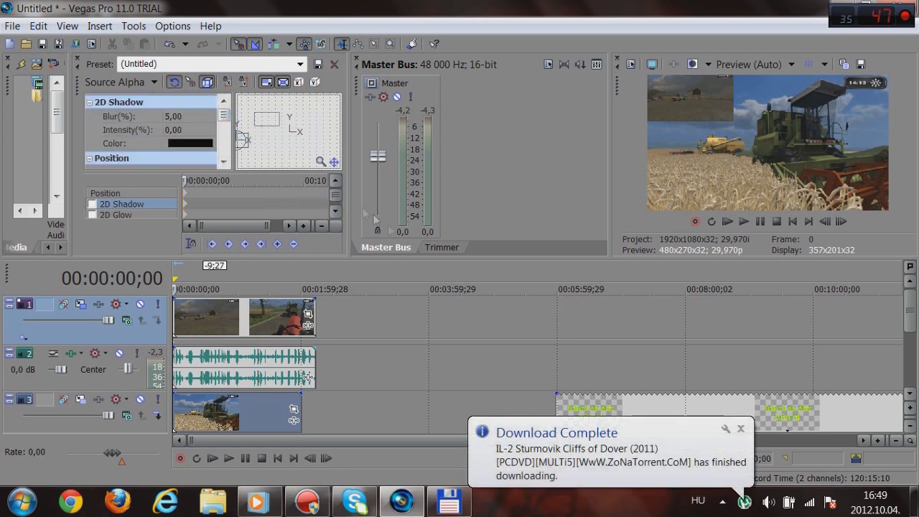
Add a position keyframe partway along the top track's motion timeline and play back the picture-in-picture.
click(740, 429)
click(236, 192)
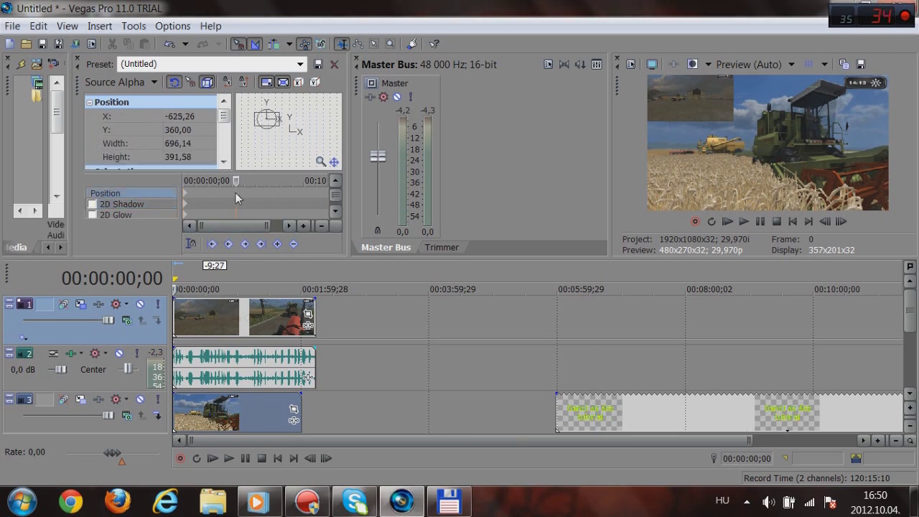
mouse_move(259, 116)
mouse_down()
mouse_move(263, 125)
mouse_move(258, 108)
mouse_move(267, 118)
mouse_up()
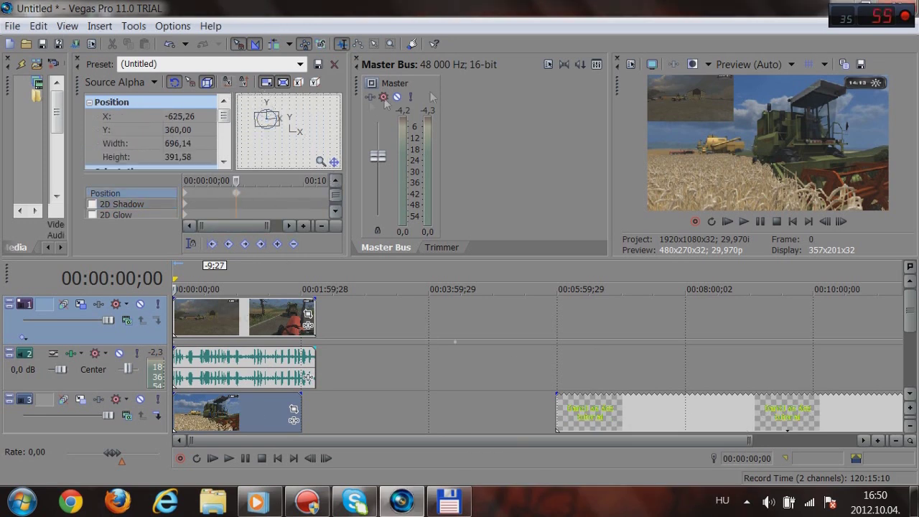
click(747, 224)
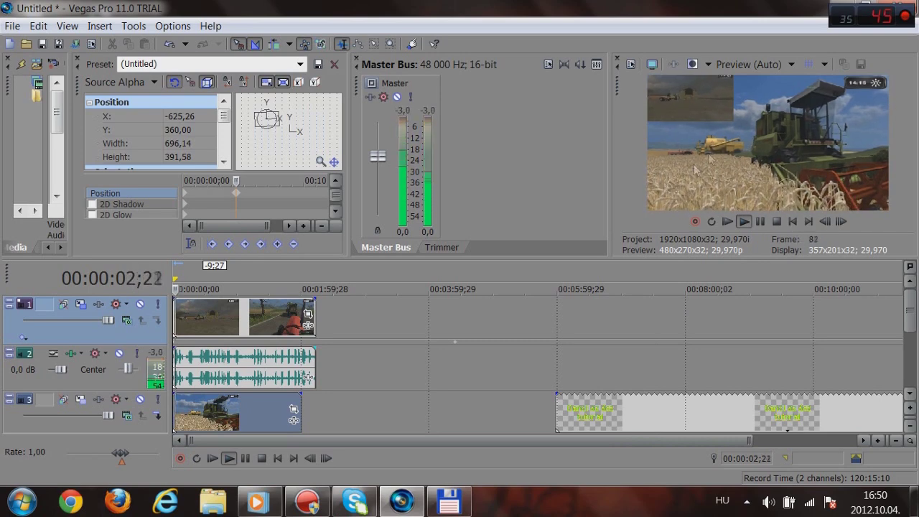
drag(909, 311, 909, 349)
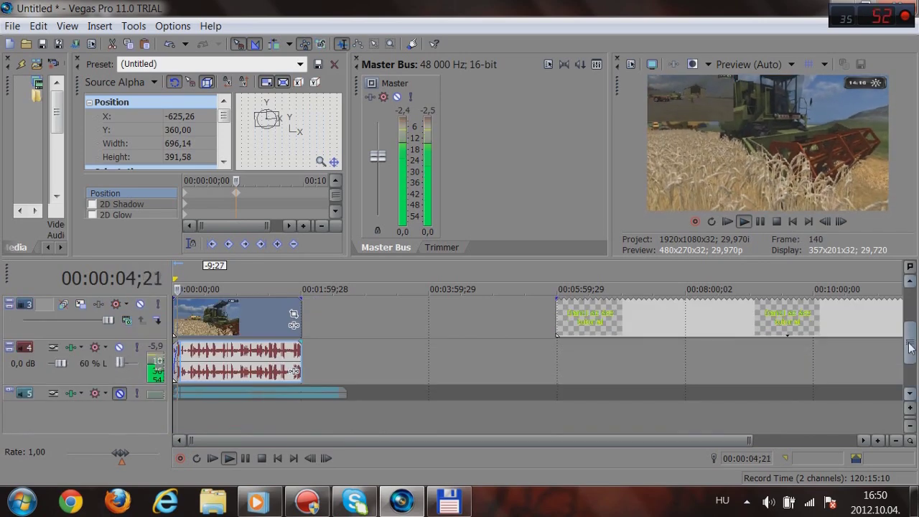
click(744, 221)
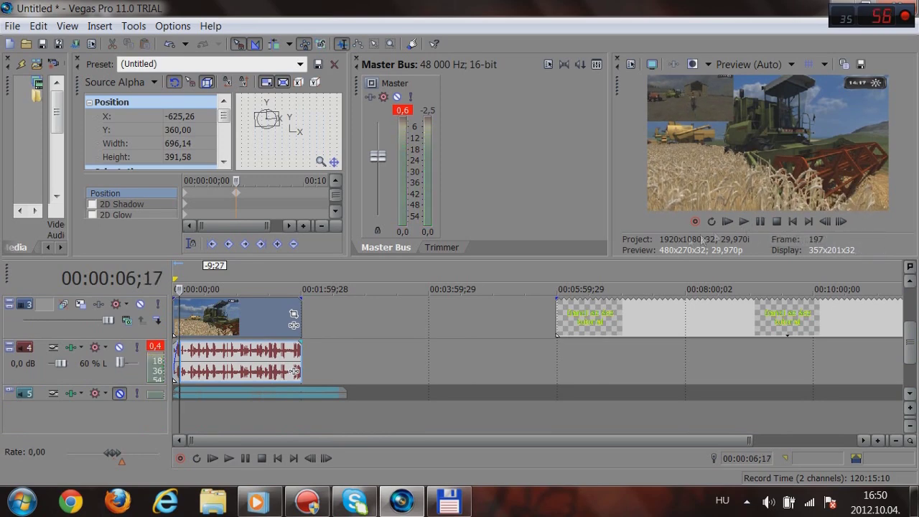
Pan the audio on track 2 to 50 % R and play the project briefly.
drag(911, 352, 911, 337)
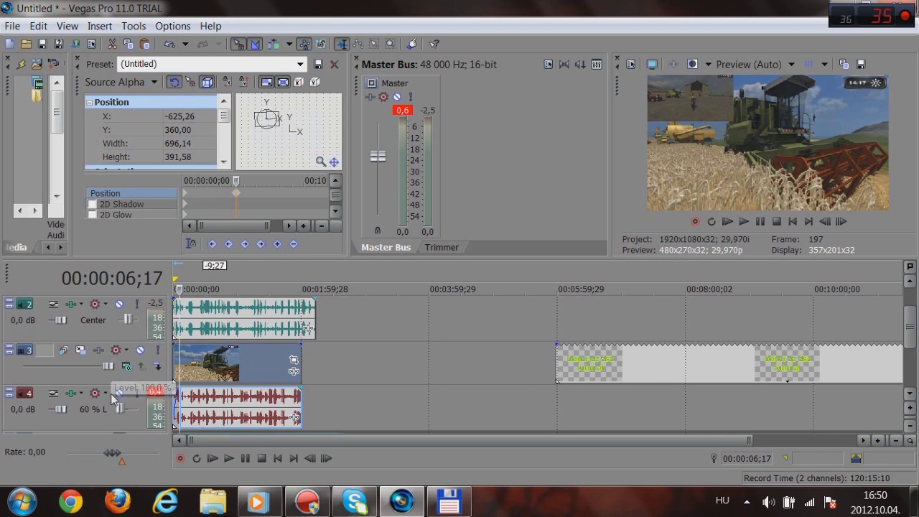
drag(132, 324, 136, 326)
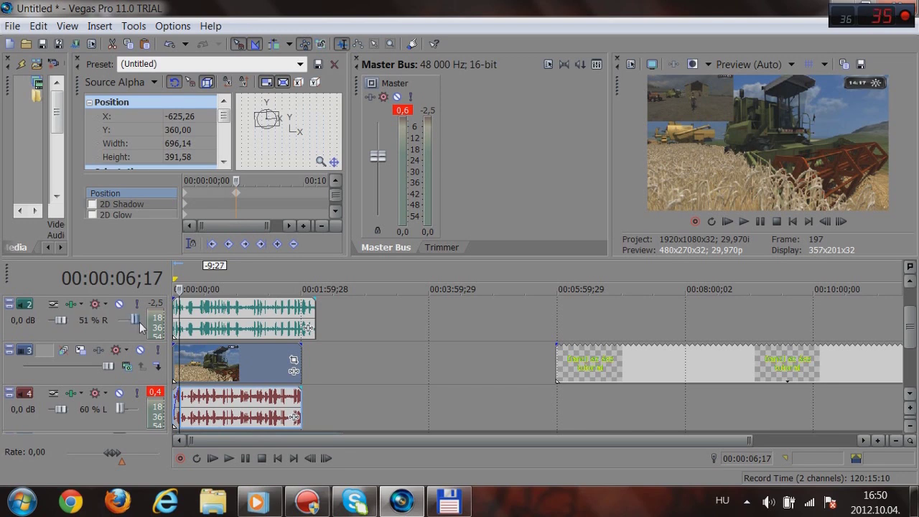
click(740, 219)
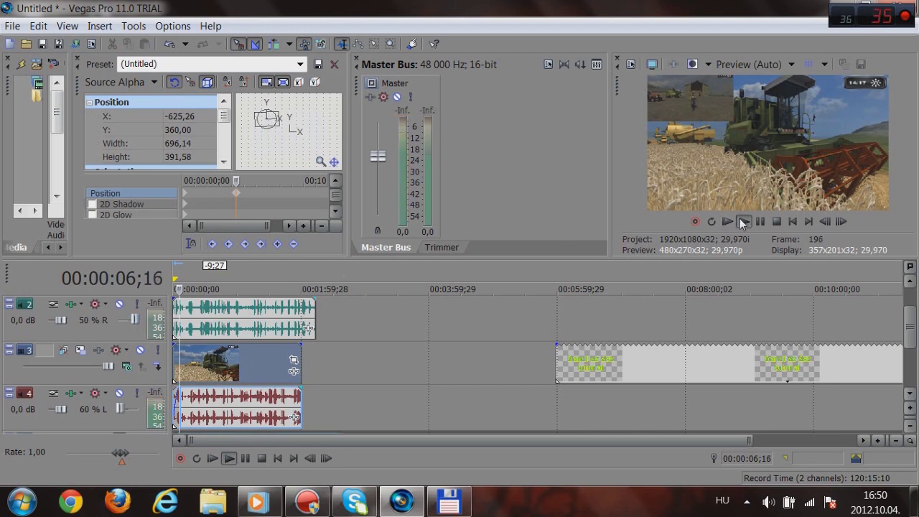
click(761, 222)
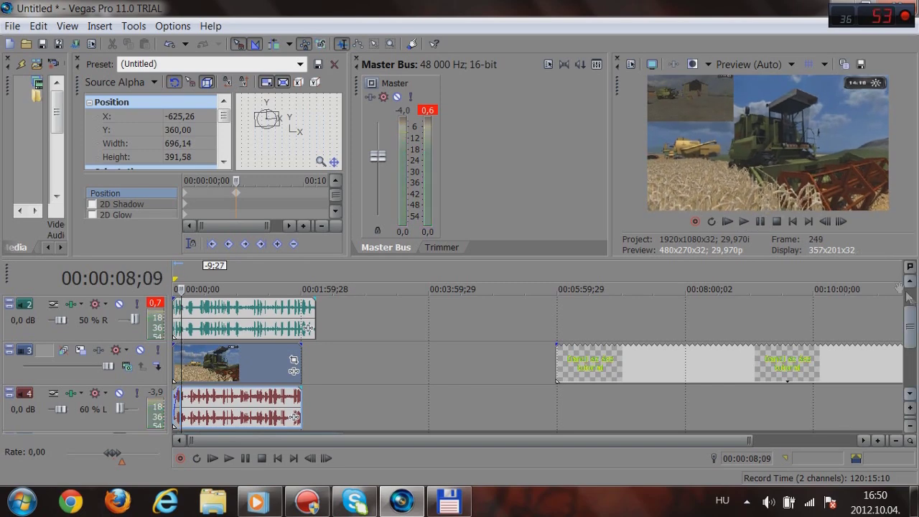
Mute audio track 2 and play a short stretch with only the remaining sound.
mouse_move(913, 321)
mouse_down()
mouse_move(916, 367)
mouse_move(911, 302)
mouse_move(911, 344)
mouse_move(911, 325)
mouse_up()
scroll(911, 316, up, 1)
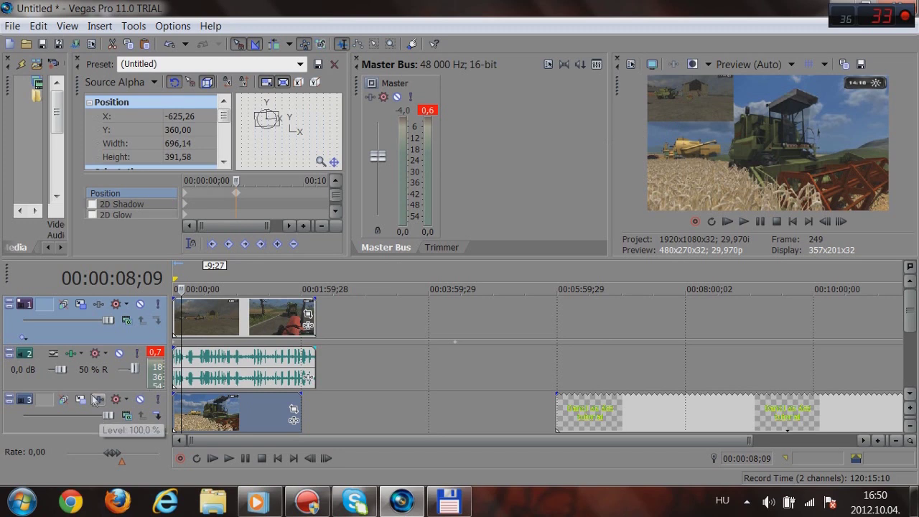
click(119, 352)
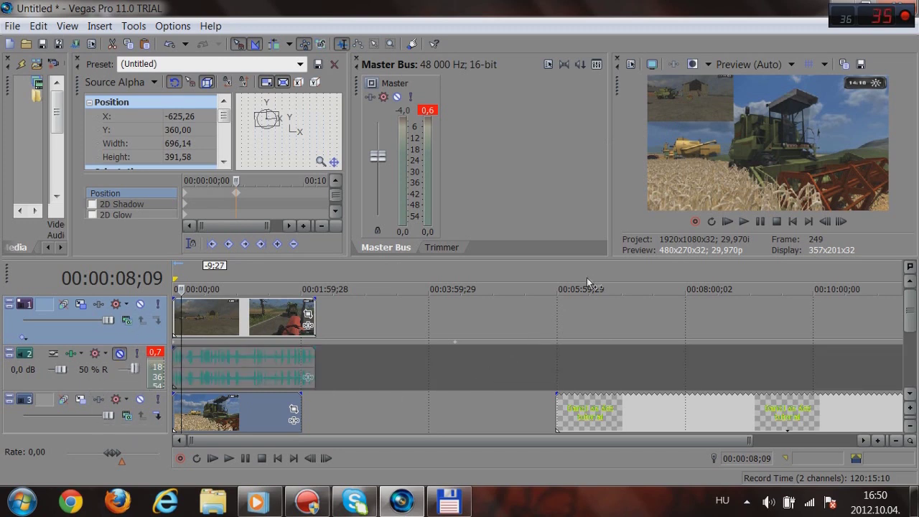
click(742, 222)
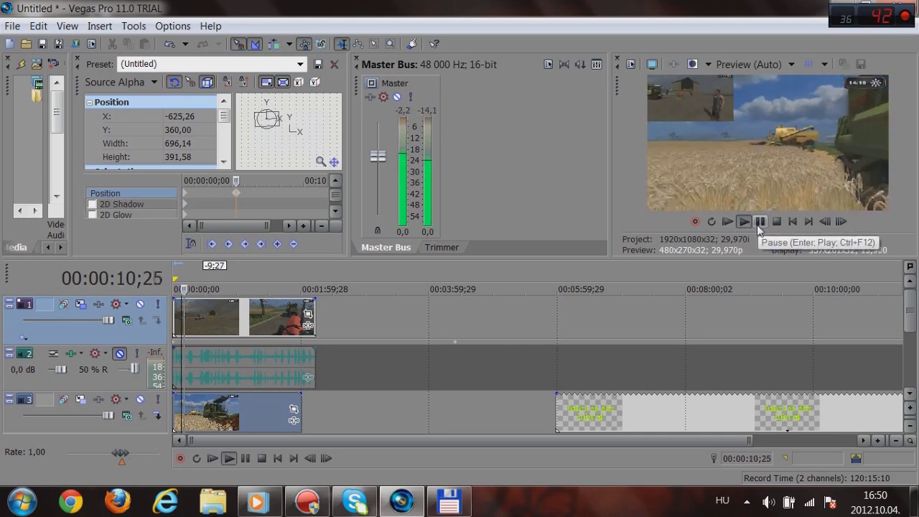
click(760, 221)
Copy the music clip on track 5 to start at about 3:15, and expand and unmute that track.
drag(910, 313, 913, 359)
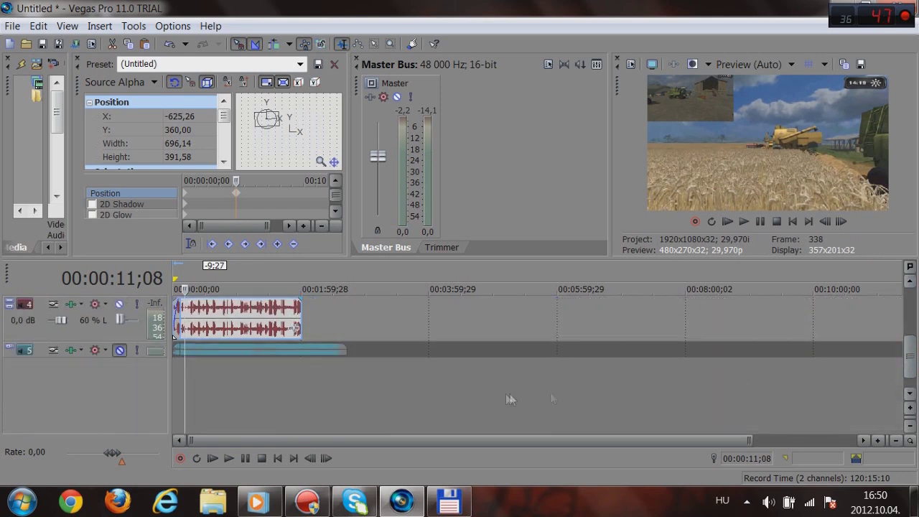
drag(345, 349, 350, 368)
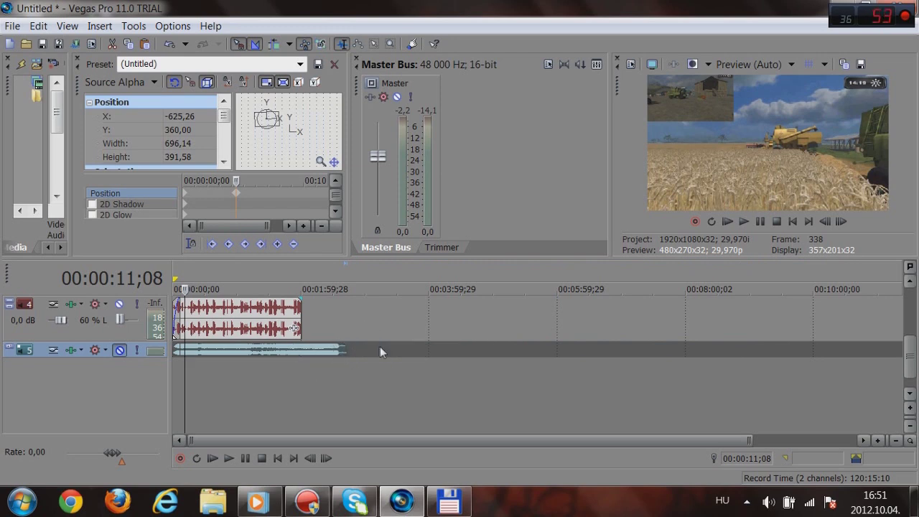
click(329, 353)
drag(329, 353, 522, 352)
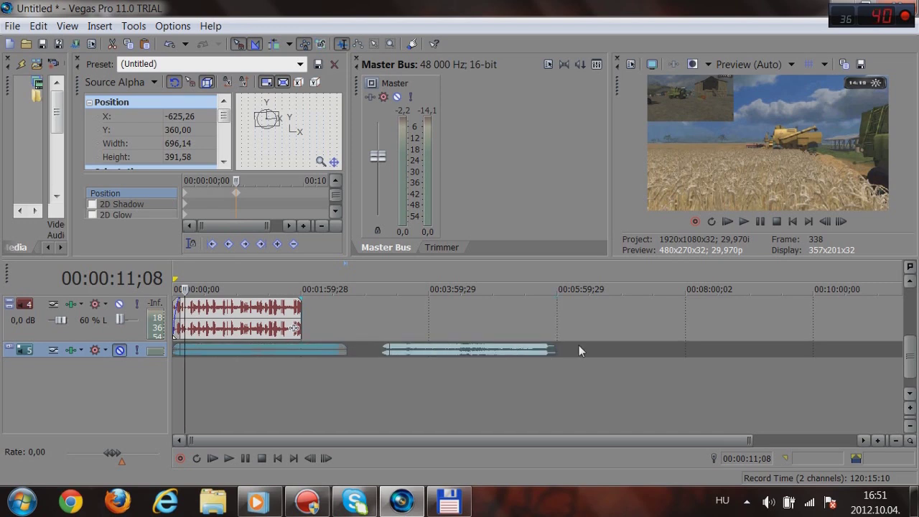
click(10, 350)
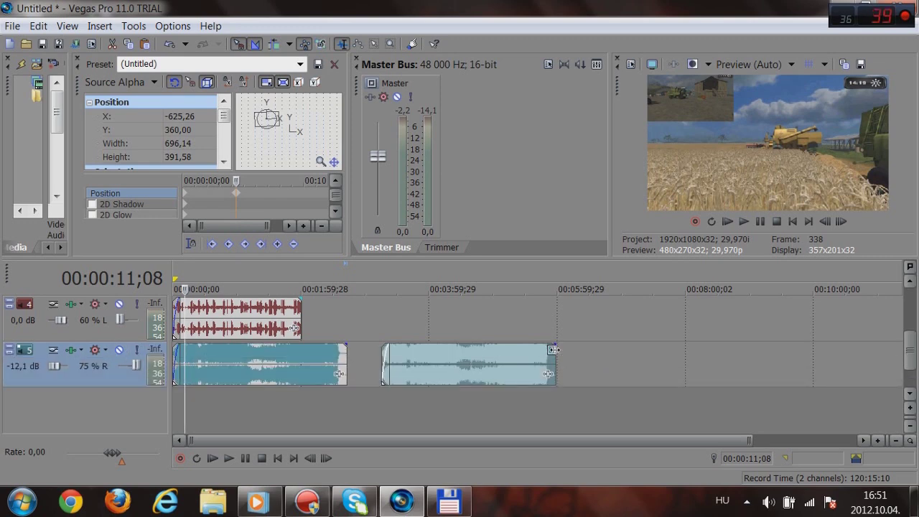
Extend the copied music clip by 4:10;17 and replace the original clip with it at the timeline start.
drag(554, 349, 823, 350)
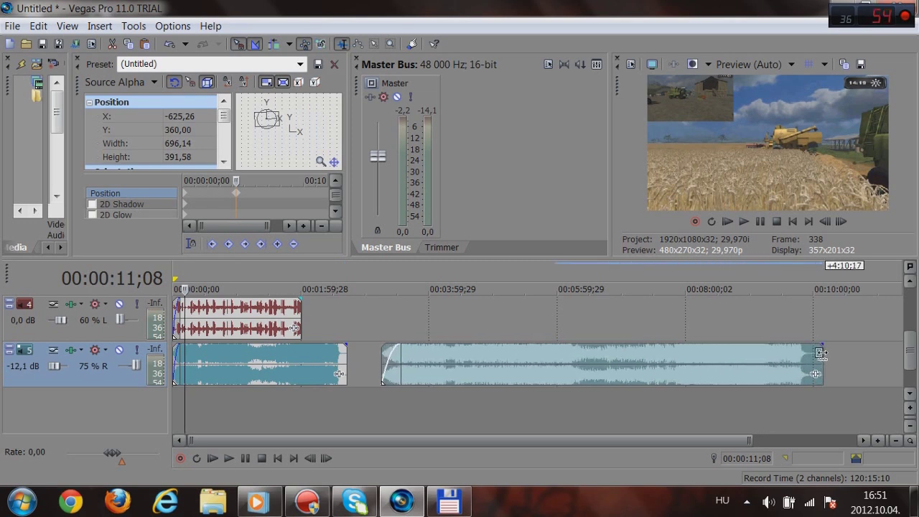
right_click(255, 351)
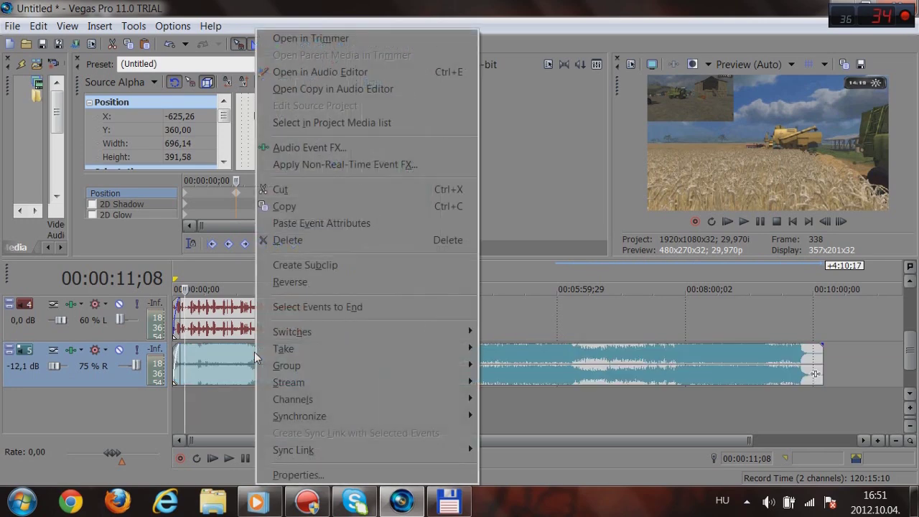
click(312, 189)
drag(467, 361, 222, 372)
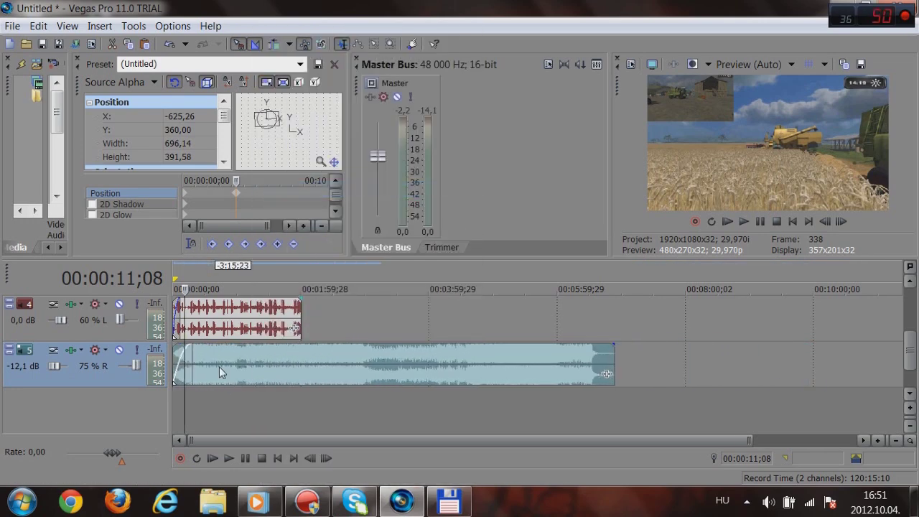
click(742, 221)
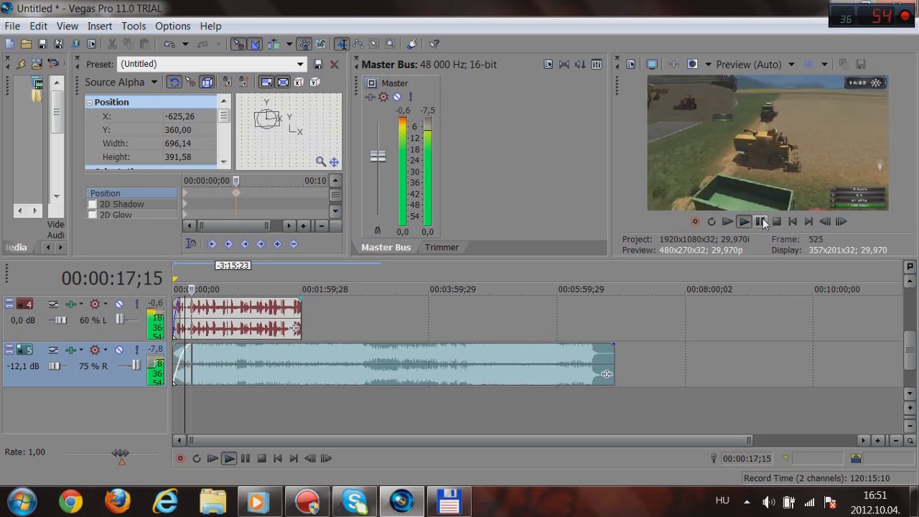
click(760, 222)
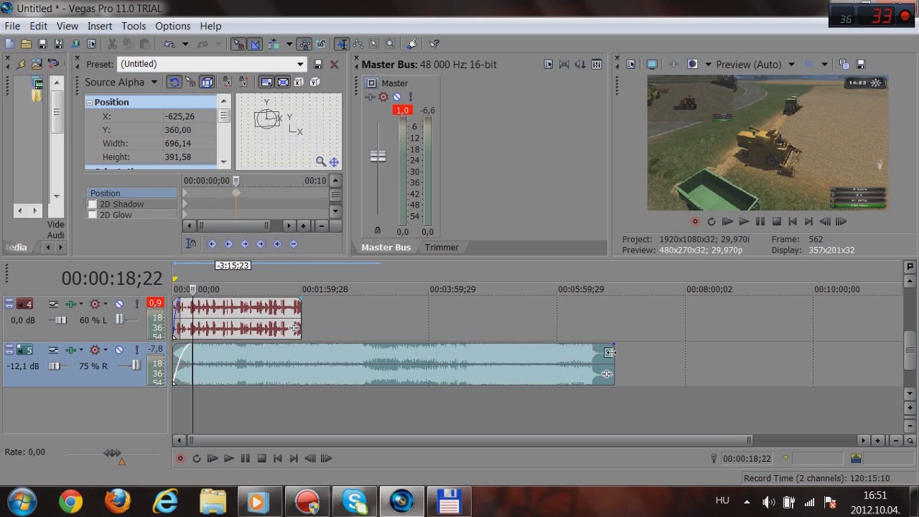
Trim the end of the music clip back by 6:12;26 and play the shortened mix.
drag(610, 352, 204, 367)
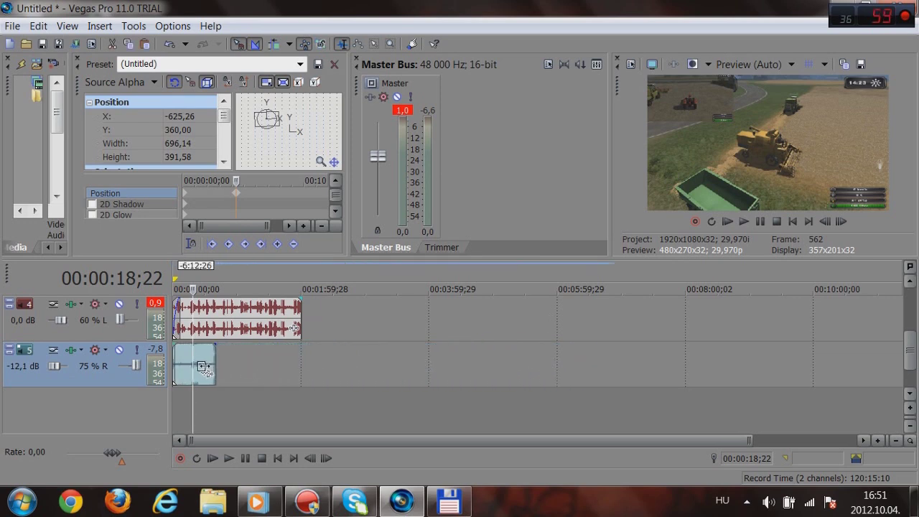
click(746, 226)
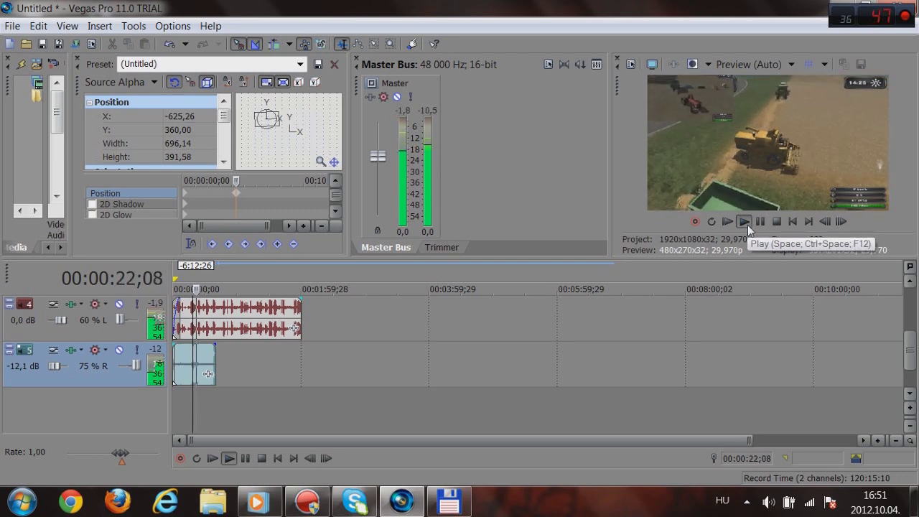
click(766, 222)
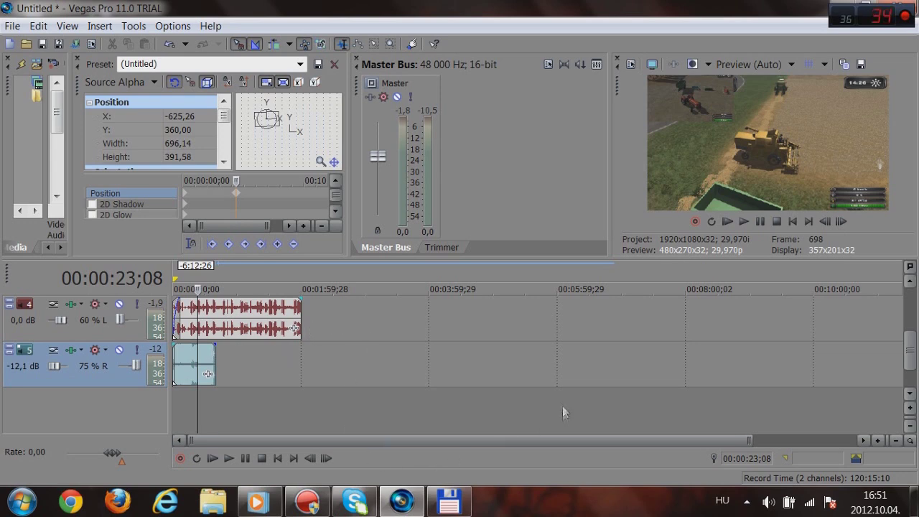
Move the title up against the end of the lower game clip, then cut it from track 3.
drag(909, 347, 910, 325)
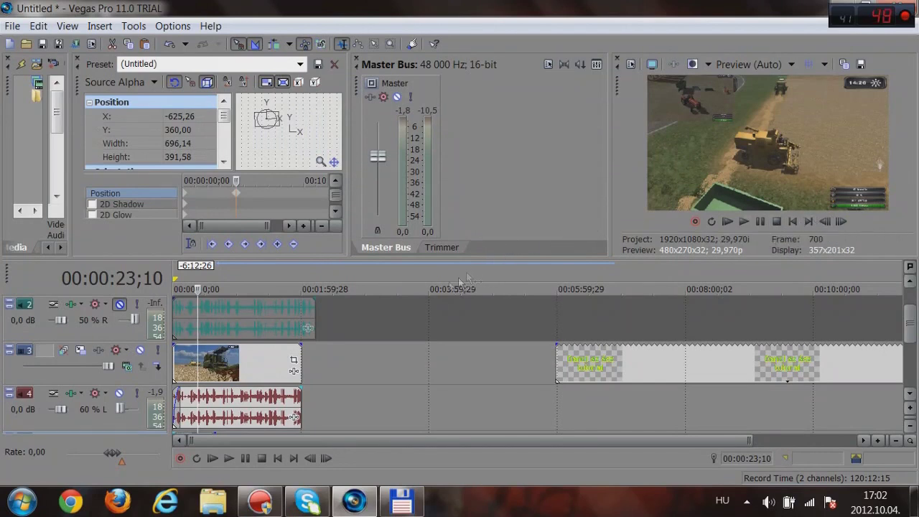
drag(826, 368, 548, 359)
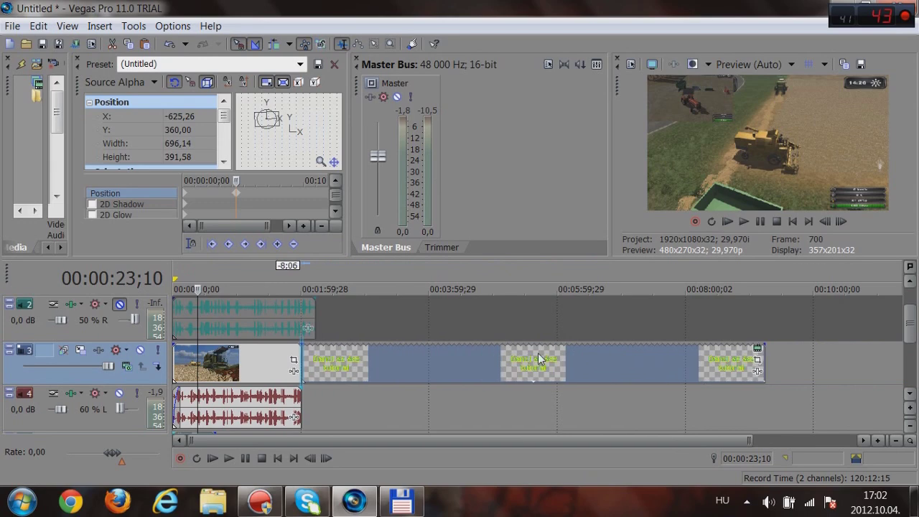
right_click(548, 366)
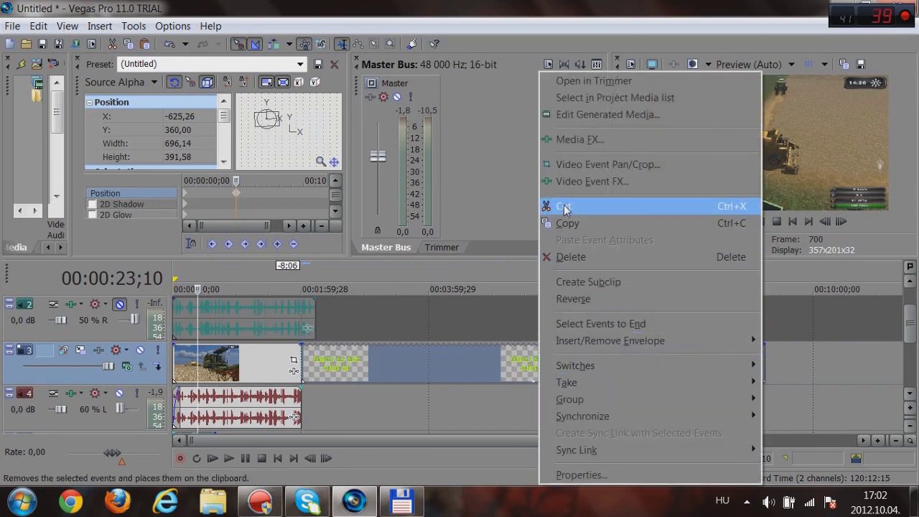
click(564, 206)
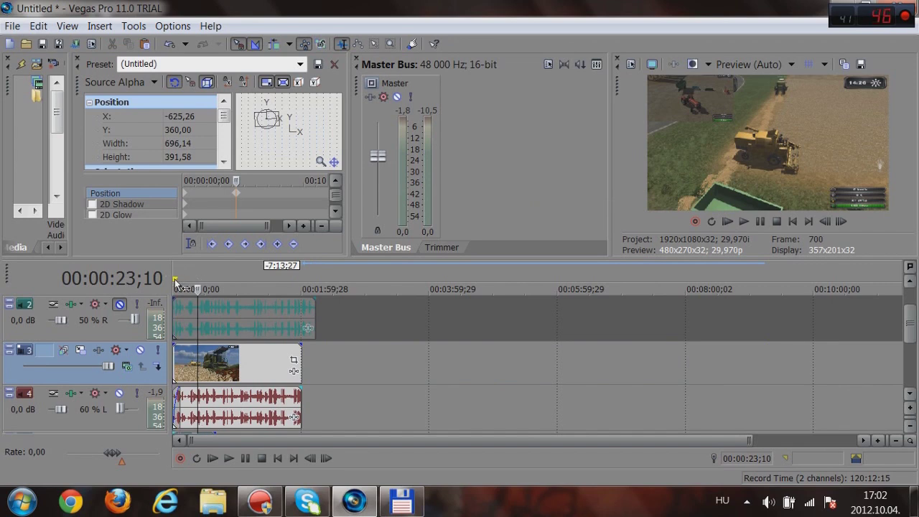
Set the loop region from the start to 00:02:13;29 and open Render to New Track with the file name tutorial.
drag(174, 278, 314, 278)
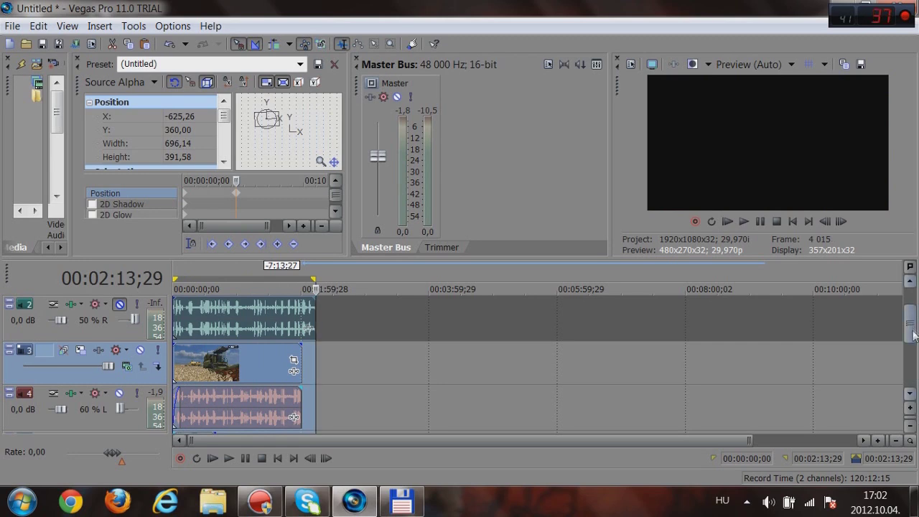
scroll(906, 327, up, 2)
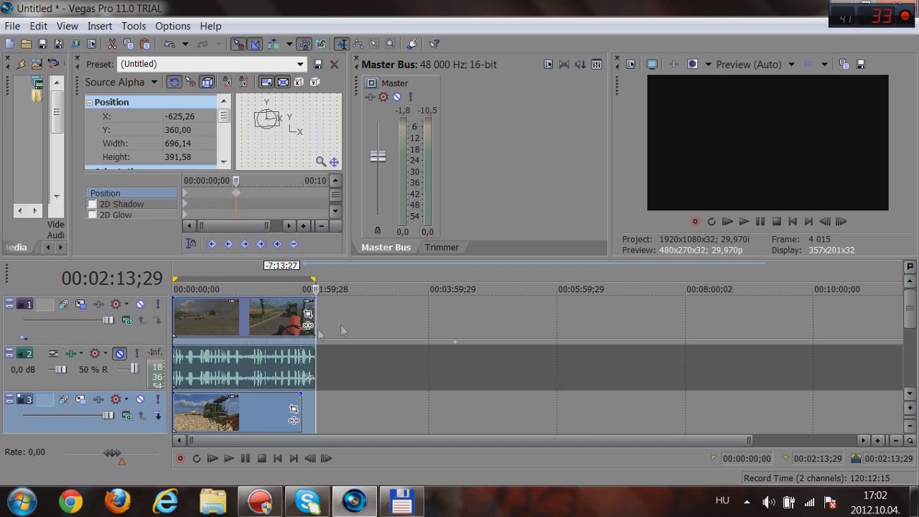
right_click(286, 276)
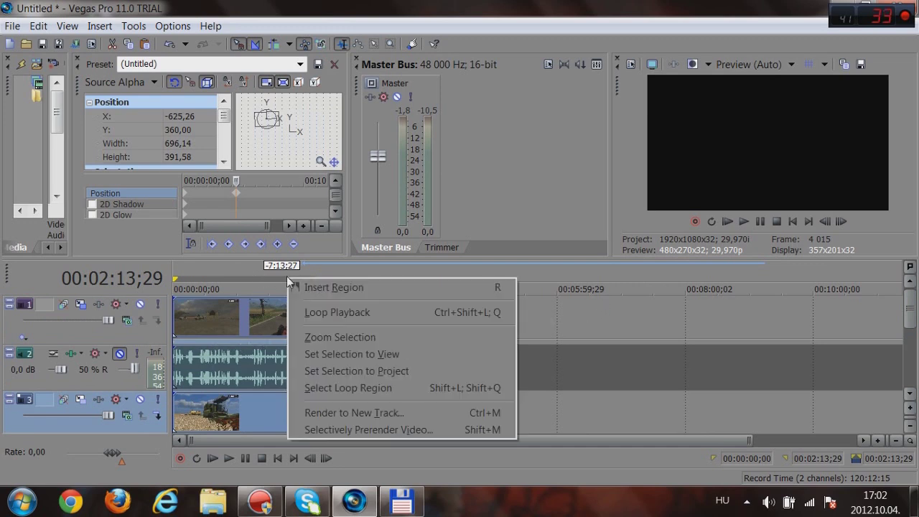
click(345, 413)
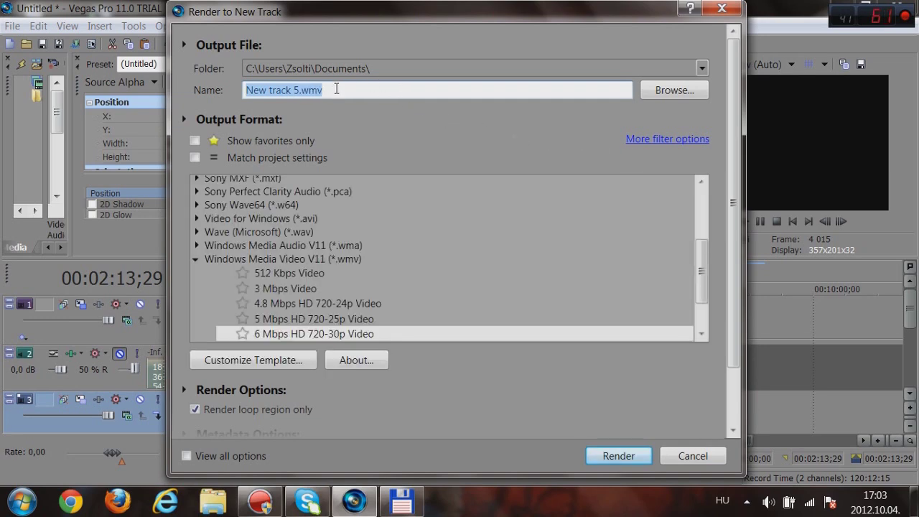
key(BackSpace)
text(tutorial)
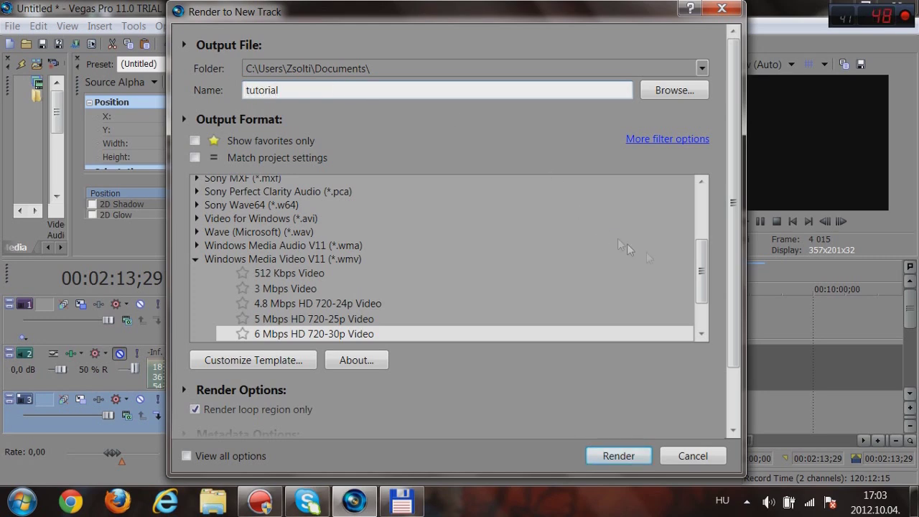
Examine the available output formats, including the Windows Media Video templates and XDCAM EX, and the render options.
drag(703, 273, 703, 274)
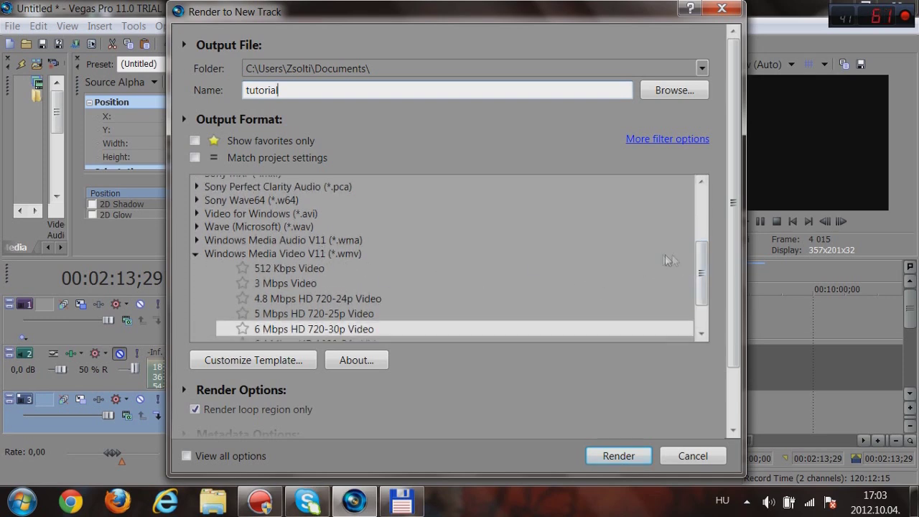
drag(702, 276, 701, 326)
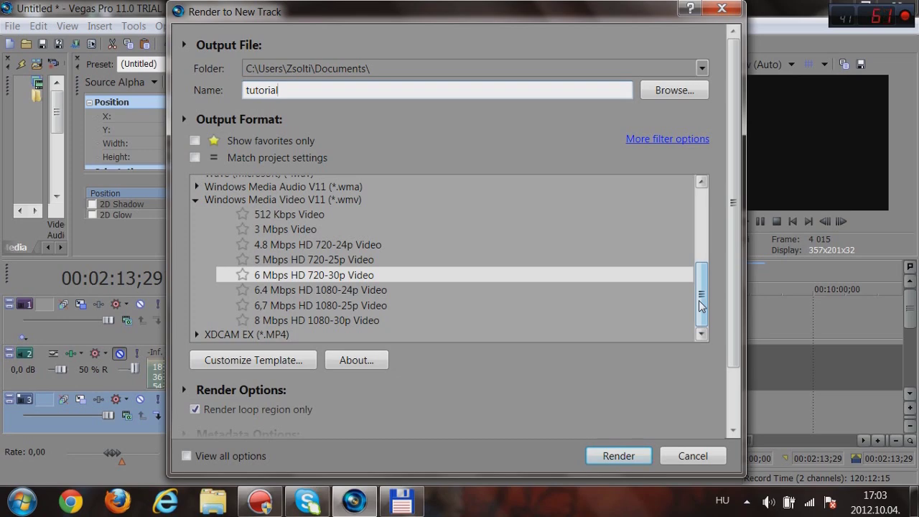
drag(702, 306, 688, 280)
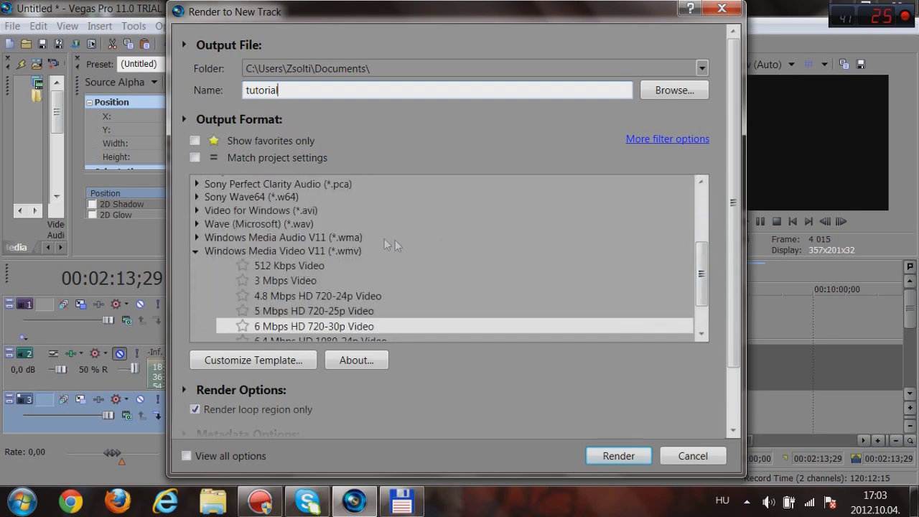
drag(702, 279, 698, 302)
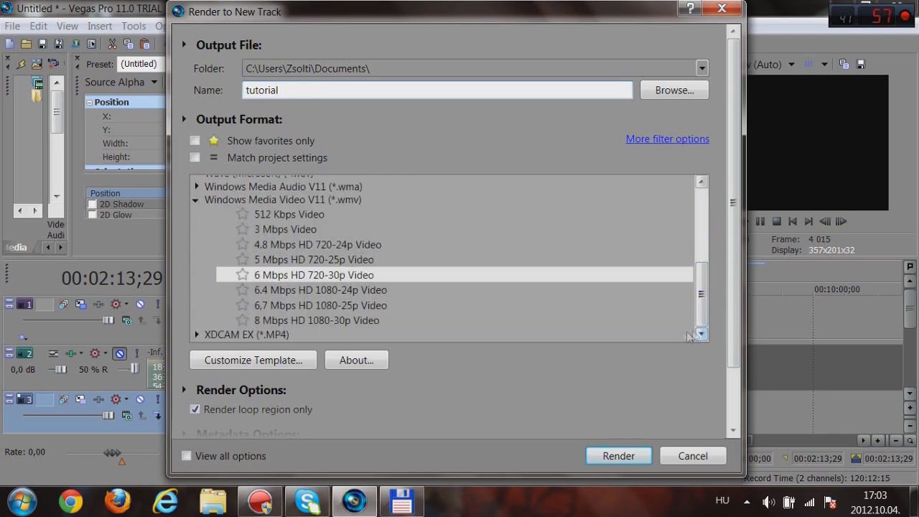
click(195, 335)
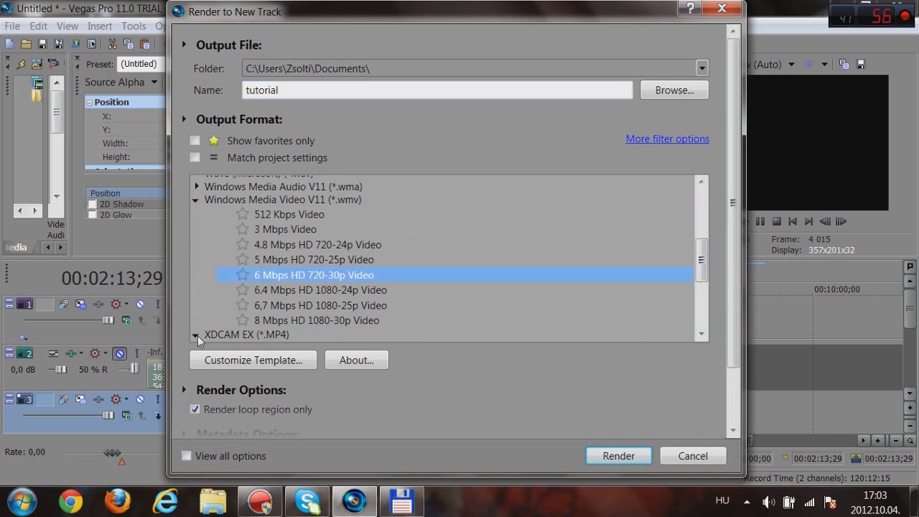
scroll(724, 257, down, 1)
drag(702, 263, 700, 215)
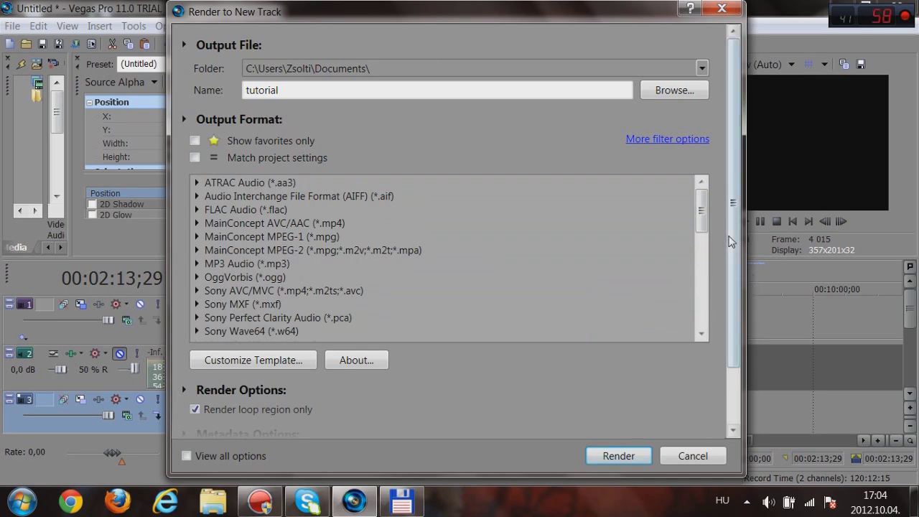
scroll(728, 237, down, 2)
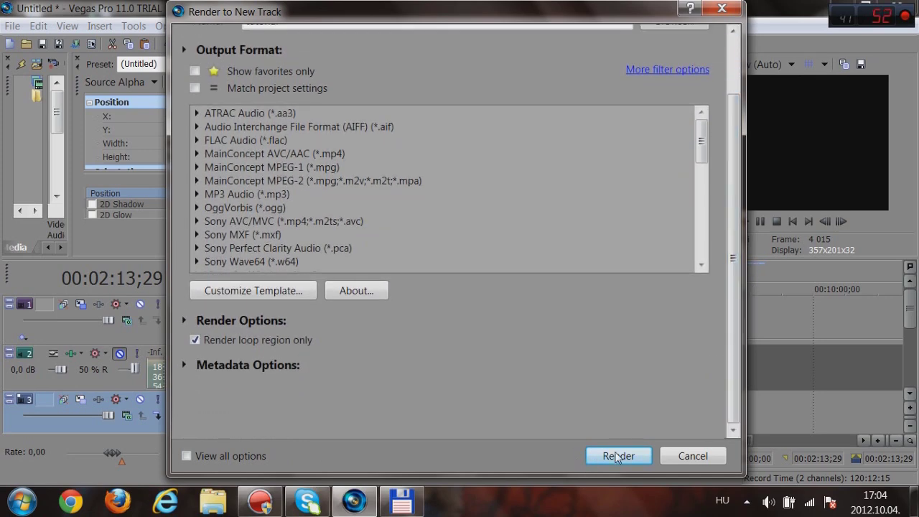